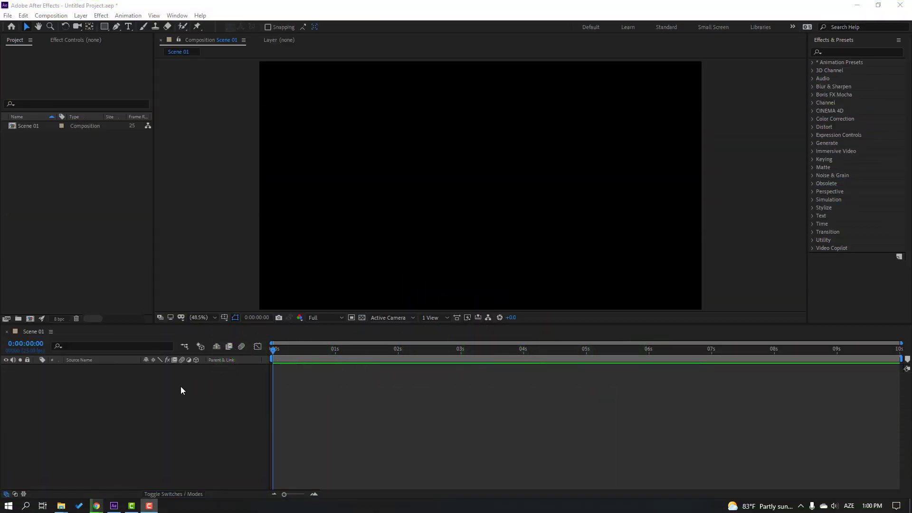
Step: Create a new 1920 x 1080 solid layer named E3D in the Scene 01 composition
{"action": "right_click", "coordinate": [94, 394]}
{"action": "mouse_move", "coordinate": [152, 290]}
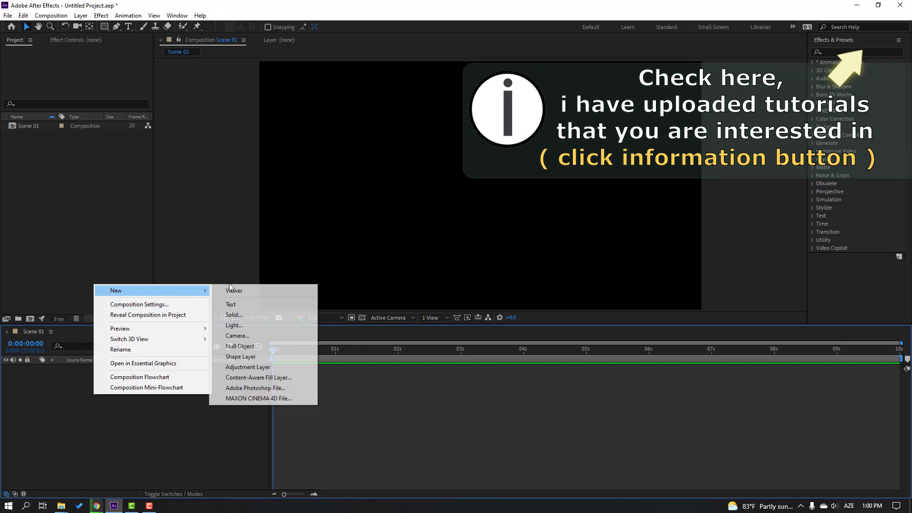
{"action": "left_click", "coordinate": [232, 314]}
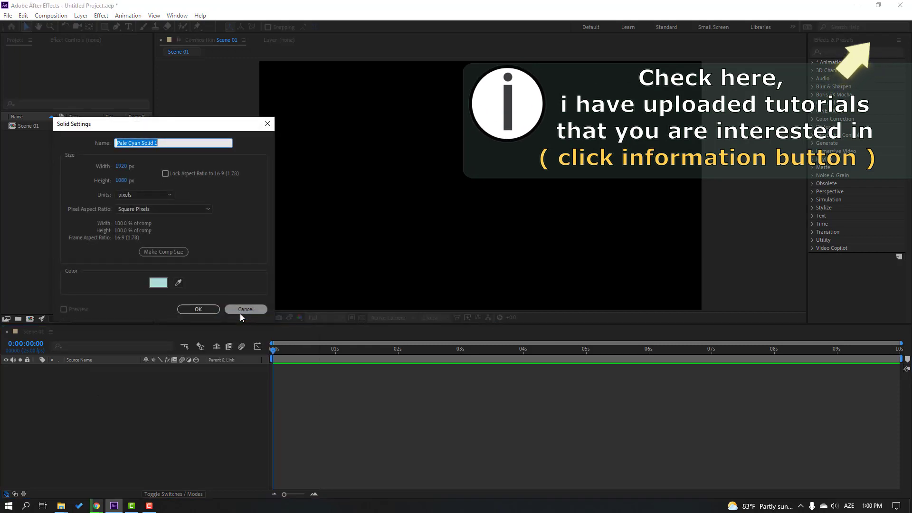
{"action": "type", "text": "E3D"}
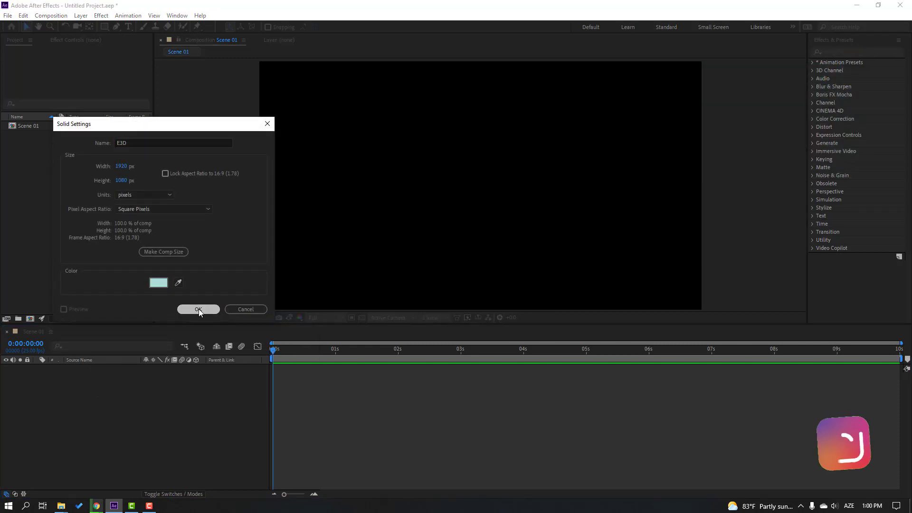
{"action": "left_click", "coordinate": [198, 309]}
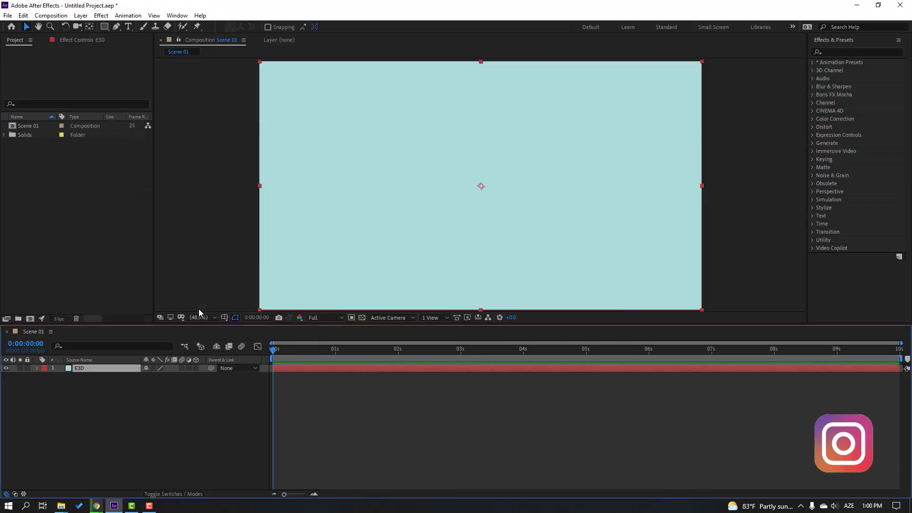
Step: Apply the Video Copilot Element effect to the E3D solid and open its Scene Setup
{"action": "left_click", "coordinate": [101, 16]}
{"action": "mouse_move", "coordinate": [145, 292]}
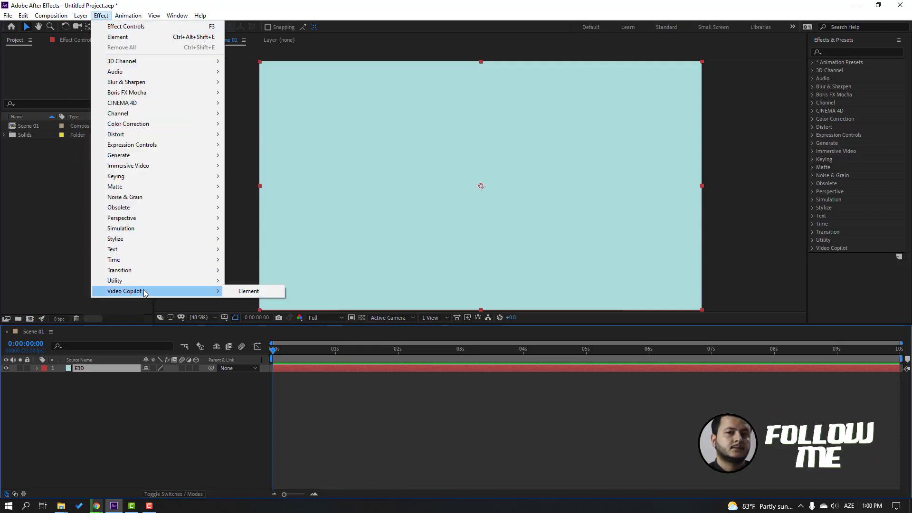
{"action": "left_click", "coordinate": [270, 292]}
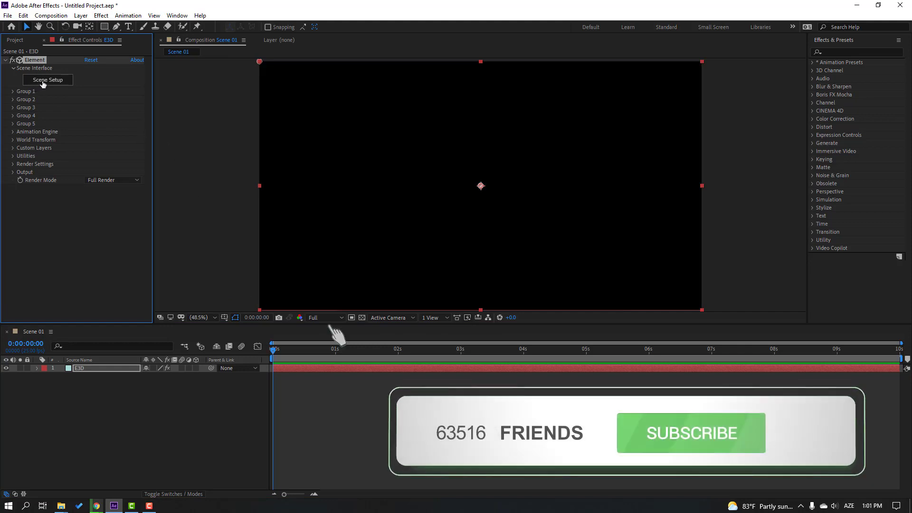
{"action": "left_click", "coordinate": [47, 79]}
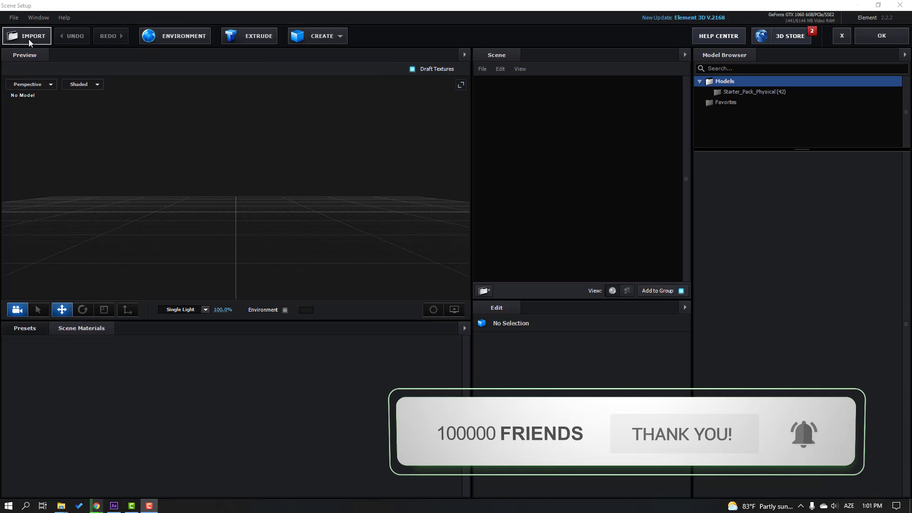
Step: Import the a30 3D object from the Samsung Mobile folder into the scene
{"action": "left_click", "coordinate": [28, 38]}
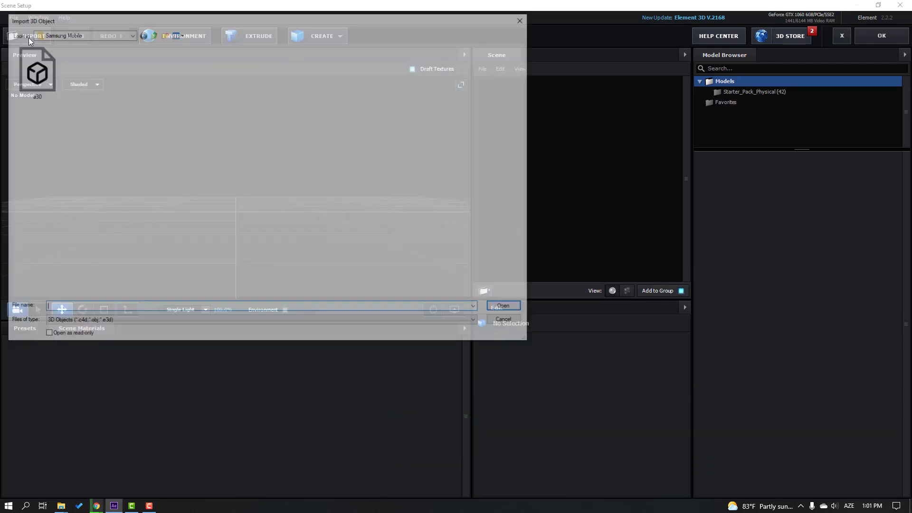
{"action": "left_click", "coordinate": [40, 84]}
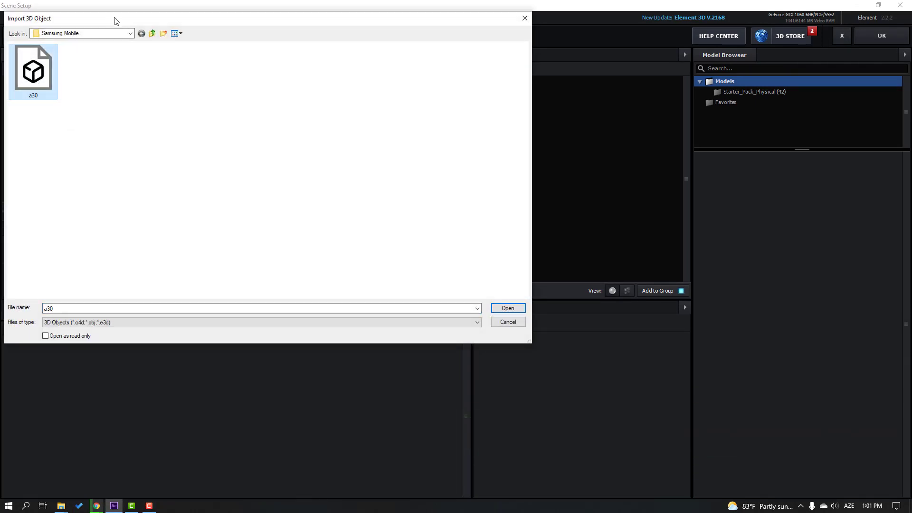
{"action": "left_click_drag", "start_coordinate": [115, 21], "coordinate": [130, 24]}
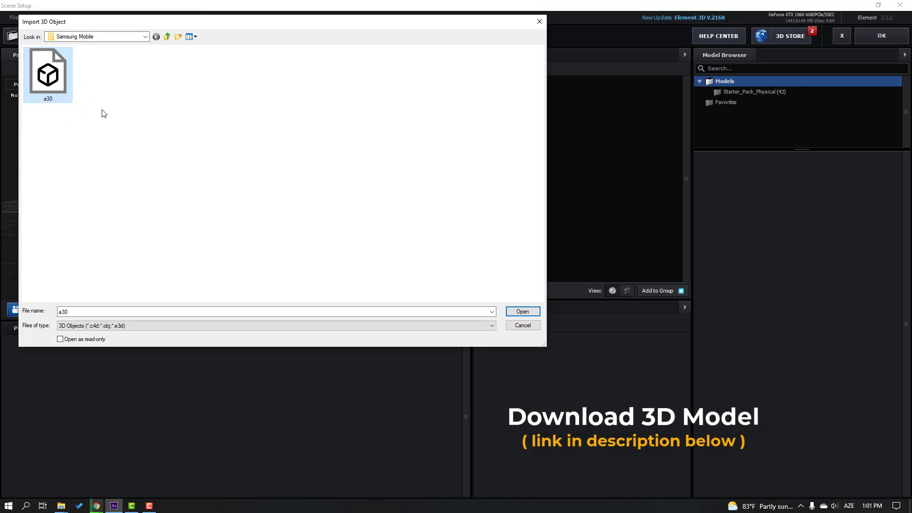
{"action": "left_click_drag", "start_coordinate": [545, 348], "coordinate": [543, 361]}
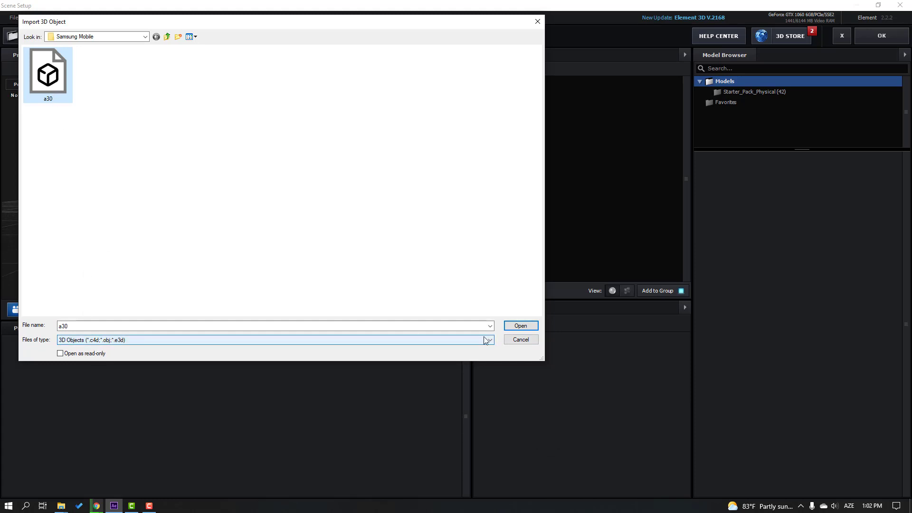
{"action": "left_click", "coordinate": [518, 328]}
{"action": "left_click", "coordinate": [523, 345]}
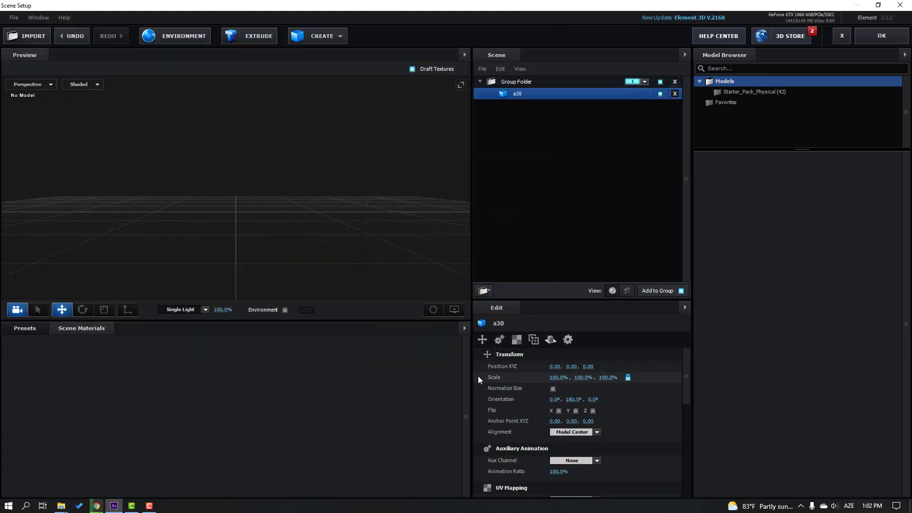
Step: Apply the Black_Gloss preset from the Physical materials to the phone's blue back cover
{"action": "left_click_drag", "start_coordinate": [299, 237], "coordinate": [233, 287]}
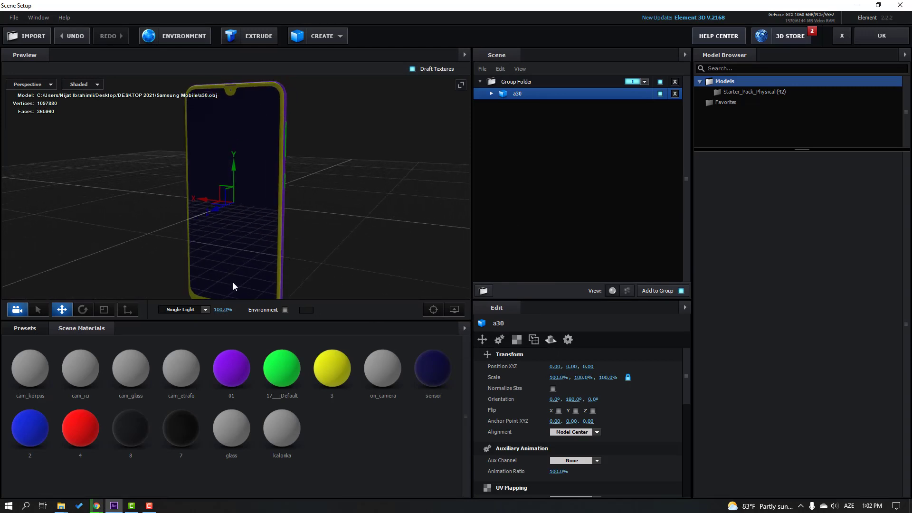
{"action": "left_click", "coordinate": [22, 331]}
{"action": "scroll", "coordinate": [64, 412], "scroll_direction": "down", "scroll_amount": 2}
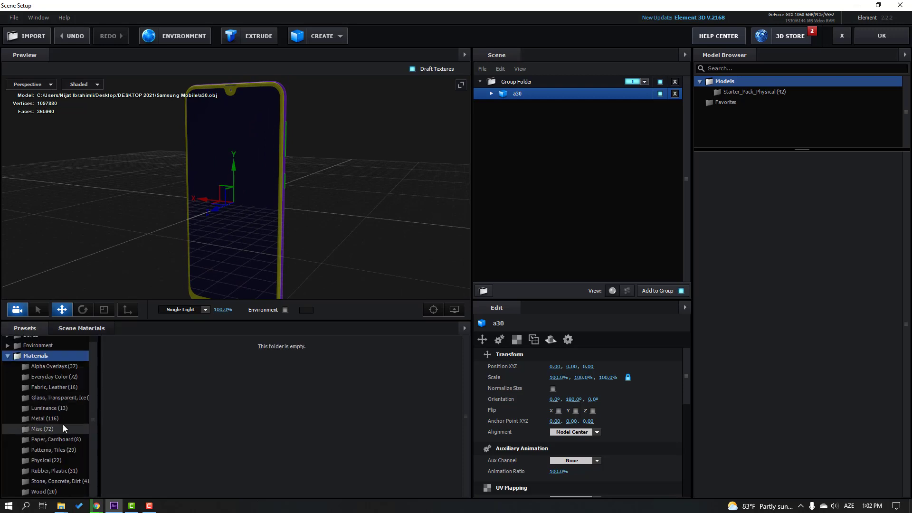
{"action": "left_click", "coordinate": [43, 462]}
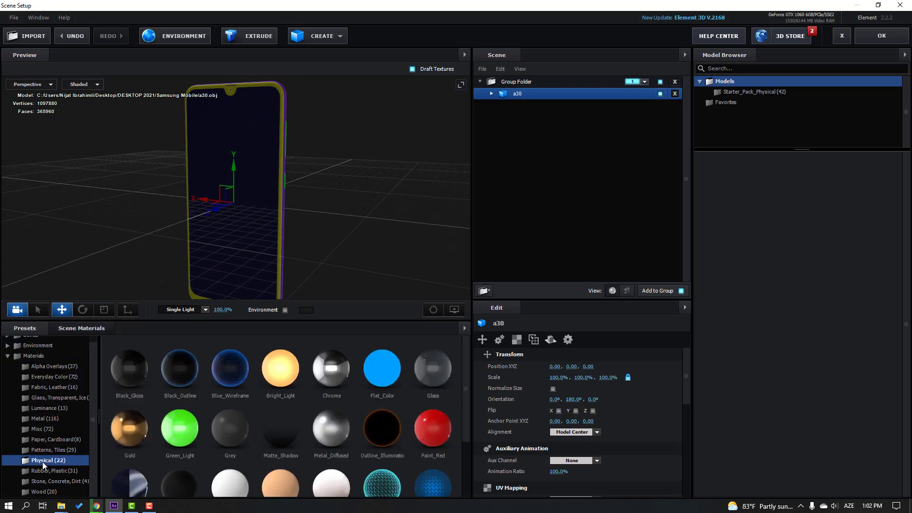
{"action": "left_click_drag", "start_coordinate": [394, 193], "coordinate": [213, 294]}
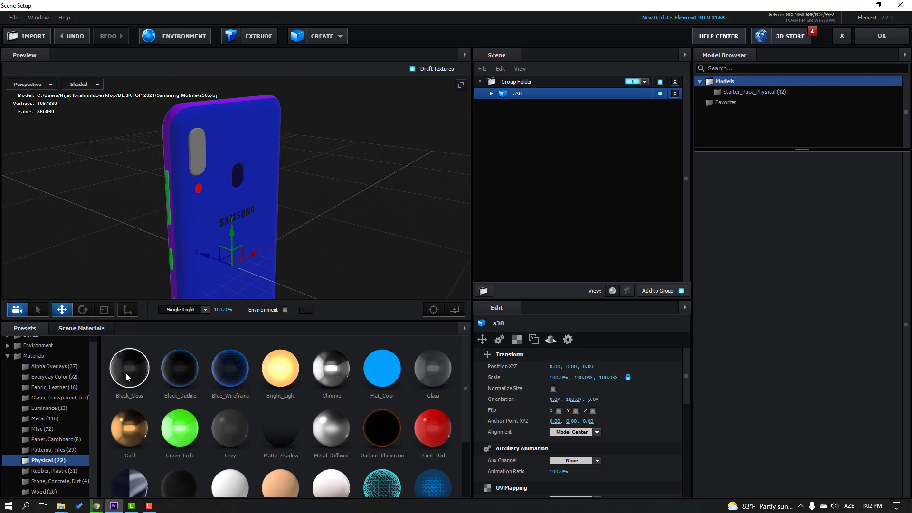
{"action": "left_click_drag", "start_coordinate": [126, 372], "coordinate": [192, 189]}
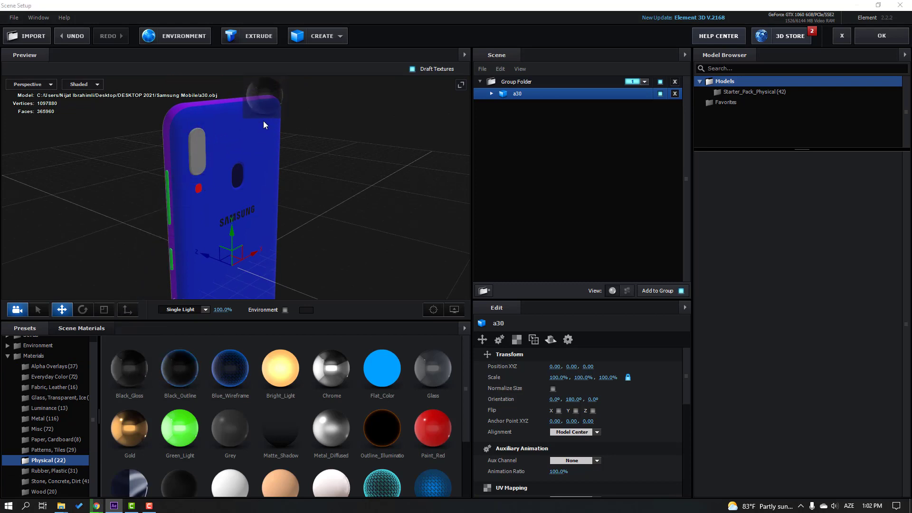
{"action": "left_click_drag", "start_coordinate": [243, 122], "coordinate": [235, 122]}
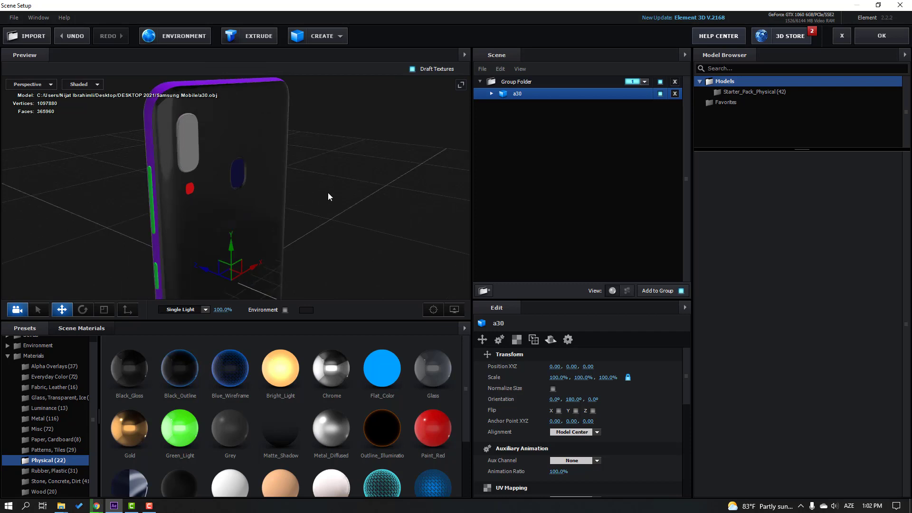
{"action": "left_click_drag", "start_coordinate": [327, 192], "coordinate": [362, 183]}
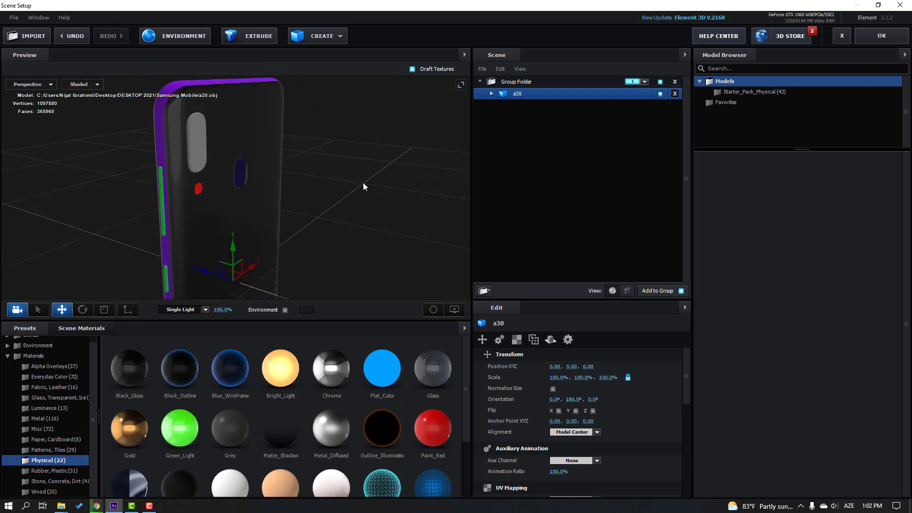
Step: Set the Glossiness of the back cover's Black_Gloss scene material to 80%
{"action": "left_click", "coordinate": [70, 326]}
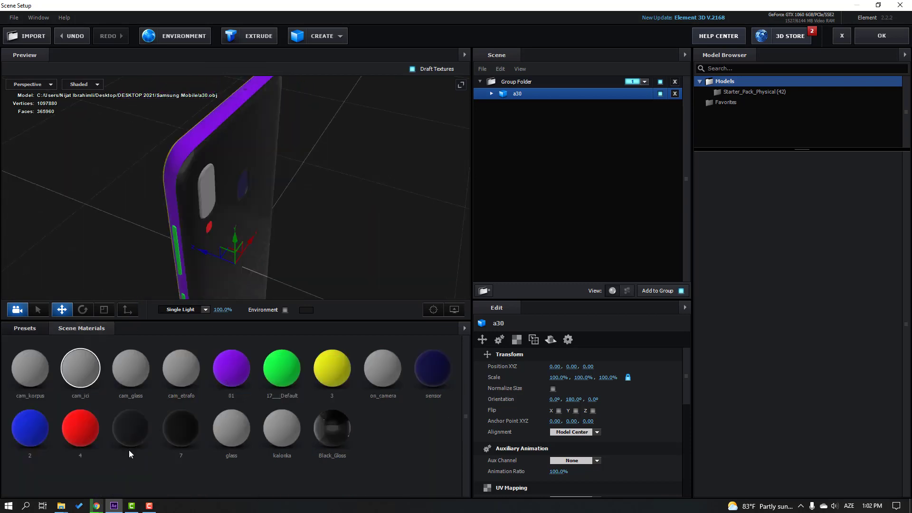
{"action": "left_click", "coordinate": [331, 432]}
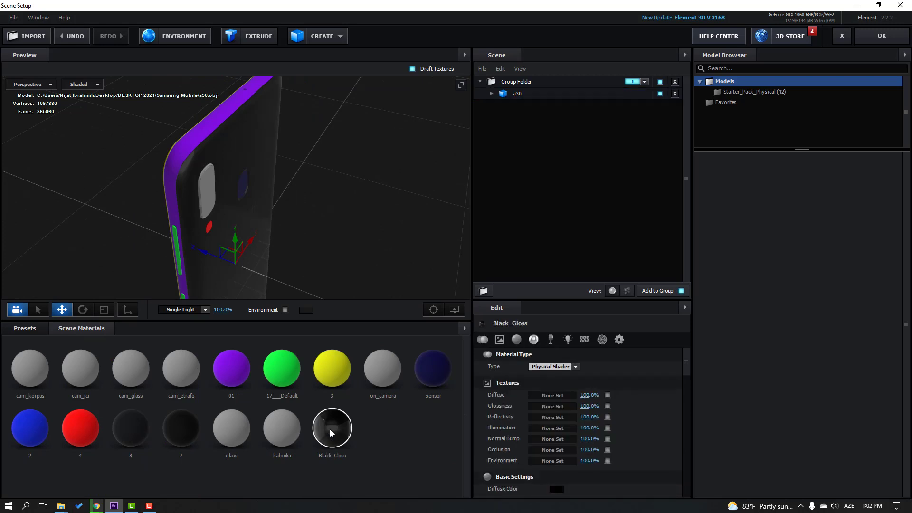
{"action": "scroll", "coordinate": [635, 439], "scroll_direction": "down", "scroll_amount": 2}
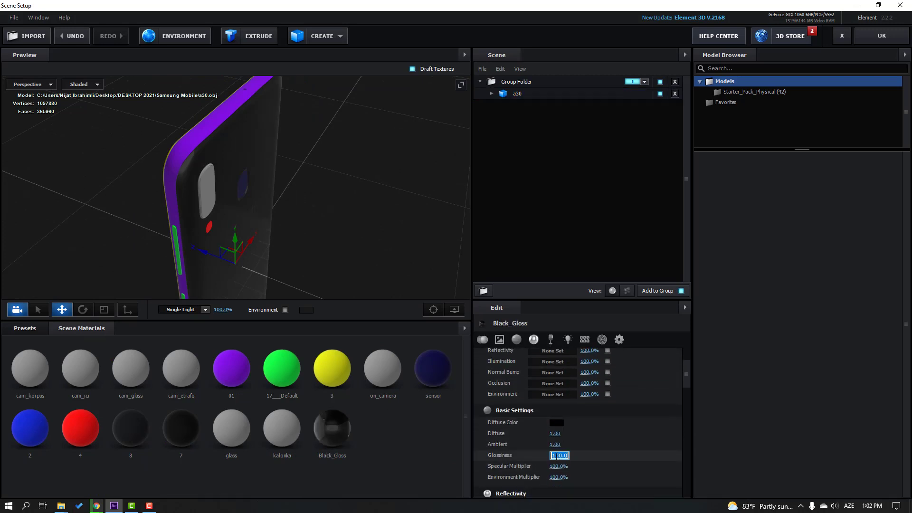
{"action": "key", "text": "Return"}
{"action": "mouse_move", "coordinate": [278, 199]}
{"action": "left_mouse_down"}
{"action": "mouse_move", "coordinate": [231, 198]}
{"action": "mouse_move", "coordinate": [283, 203]}
{"action": "left_mouse_up"}
Step: Apply the Black_Gloss preset to the phone's purple side frame, yellow front bezel, green side buttons and rear camera glass
{"action": "left_click", "coordinate": [21, 331]}
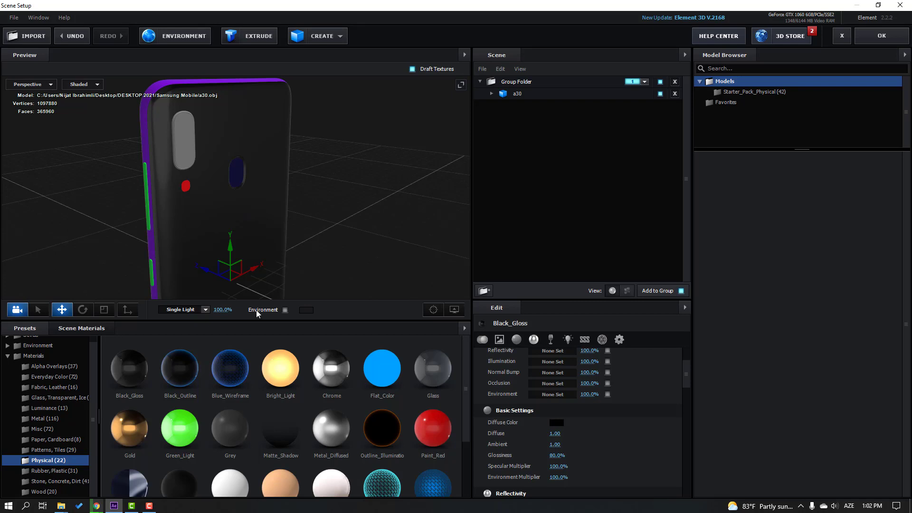
{"action": "left_click_drag", "start_coordinate": [267, 148], "coordinate": [207, 200]}
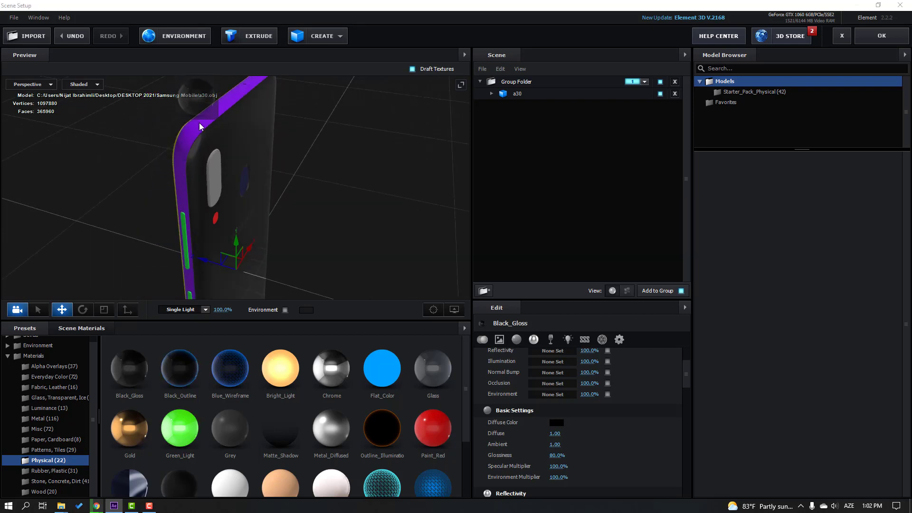
{"action": "left_click_drag", "start_coordinate": [201, 121], "coordinate": [275, 208]}
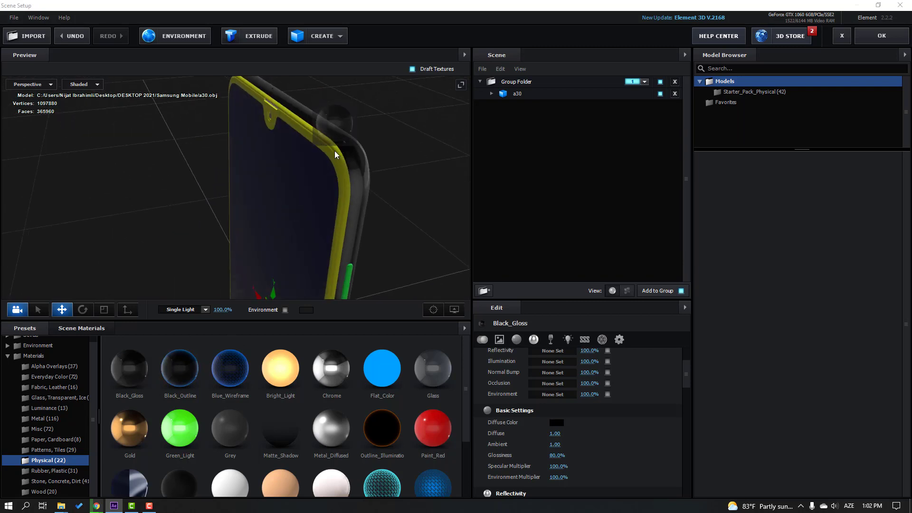
{"action": "left_click_drag", "start_coordinate": [334, 150], "coordinate": [299, 176]}
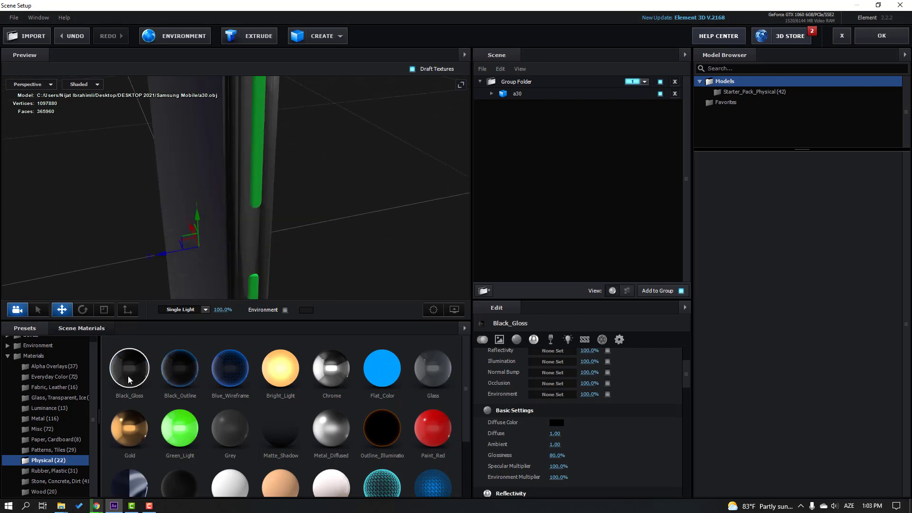
{"action": "left_click_drag", "start_coordinate": [128, 378], "coordinate": [260, 130]}
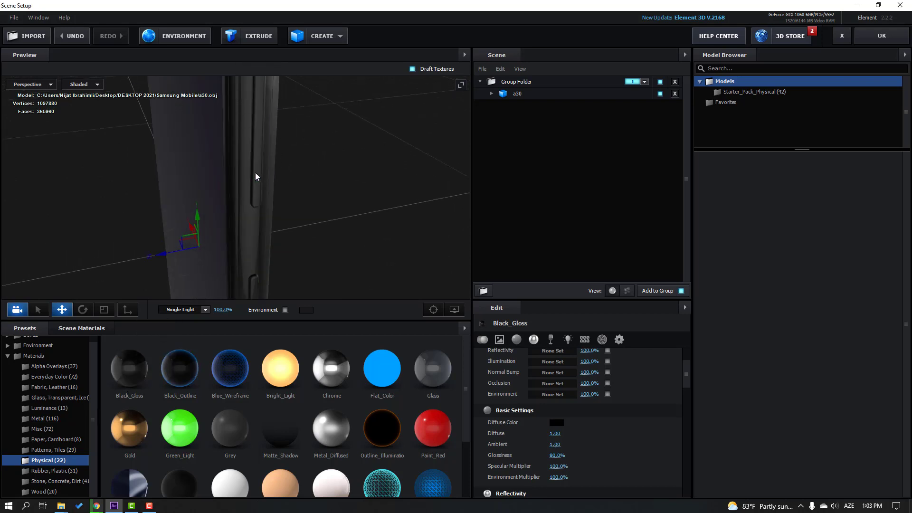
{"action": "left_click_drag", "start_coordinate": [255, 177], "coordinate": [209, 240]}
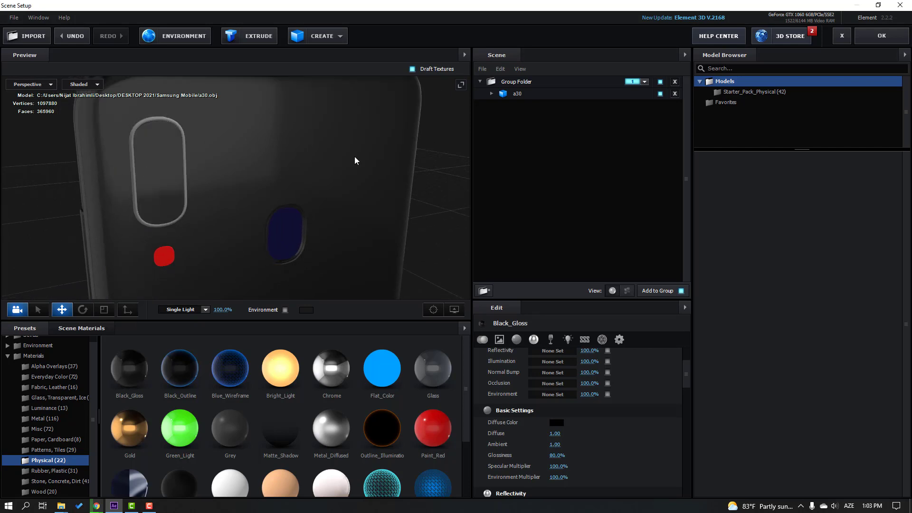
Step: Expand the a30 model's materials and set the Force Opacity of the camera glass's Black_Gloss material to 50%
{"action": "left_click", "coordinate": [527, 94]}
{"action": "left_click", "coordinate": [491, 94]}
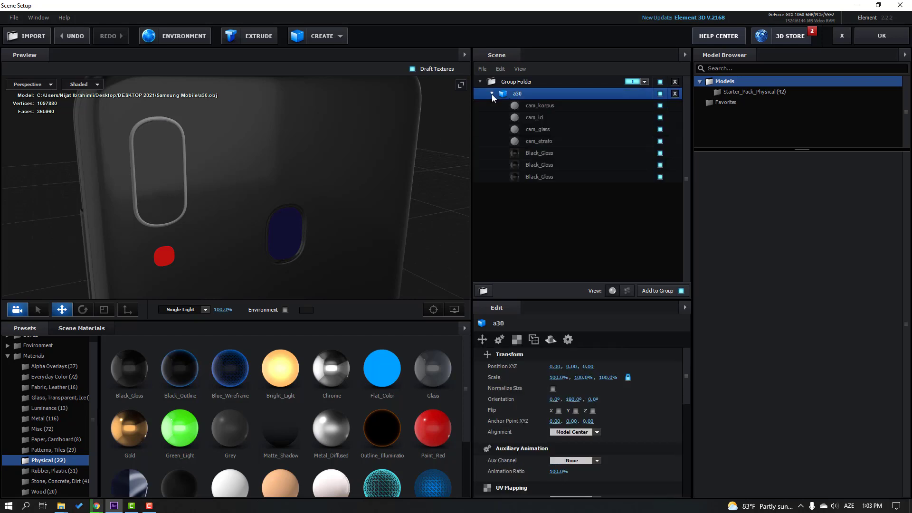
{"action": "left_click", "coordinate": [535, 261]}
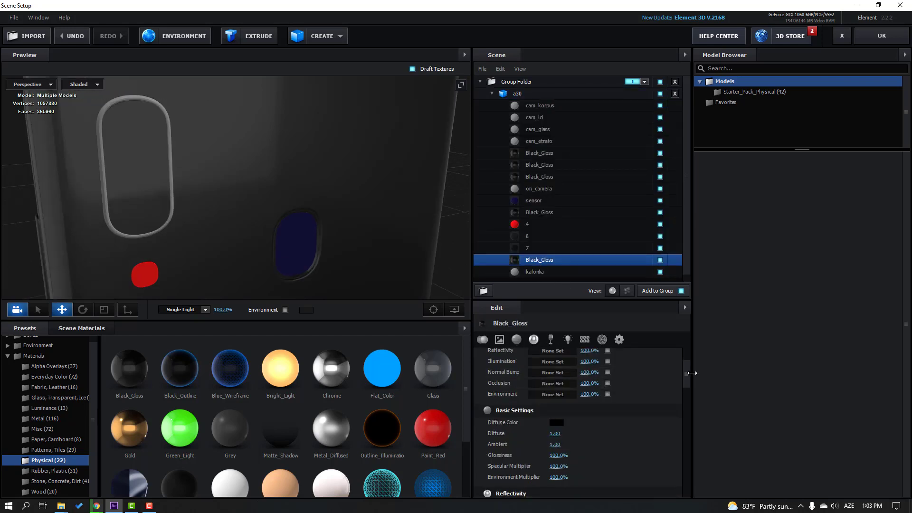
{"action": "left_click_drag", "start_coordinate": [687, 372], "coordinate": [688, 425]}
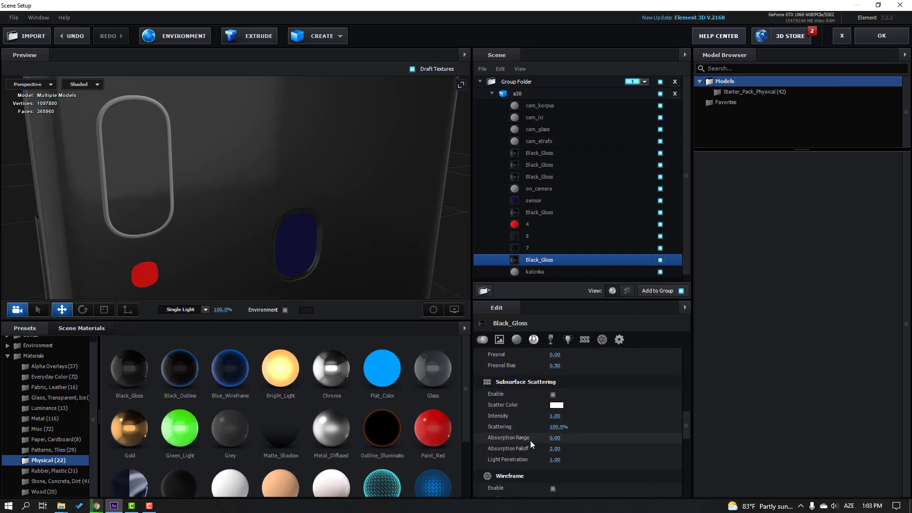
{"action": "scroll", "coordinate": [530, 440], "scroll_direction": "down", "scroll_amount": 3}
{"action": "scroll", "coordinate": [523, 436], "scroll_direction": "down", "scroll_amount": 5}
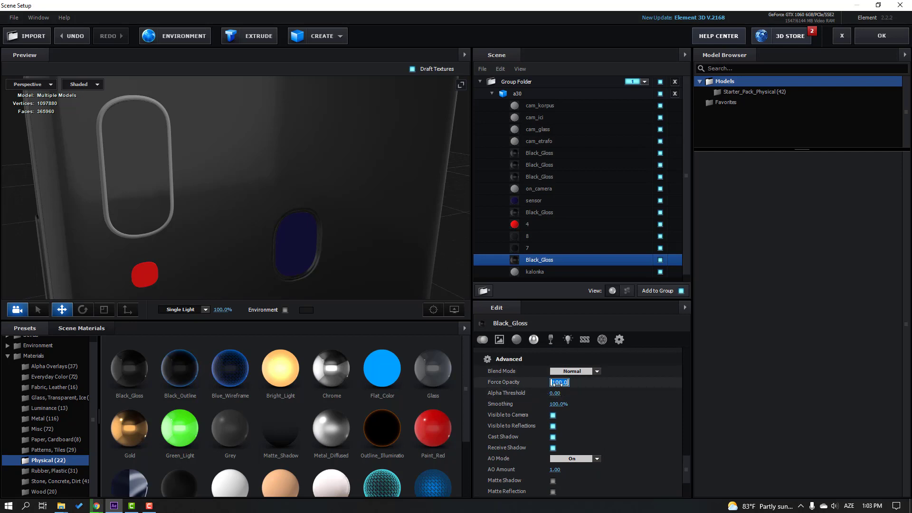
{"action": "type", "text": "50"}
{"action": "key", "text": "Return"}
{"action": "scroll", "coordinate": [207, 178], "scroll_direction": "up", "scroll_amount": 3}
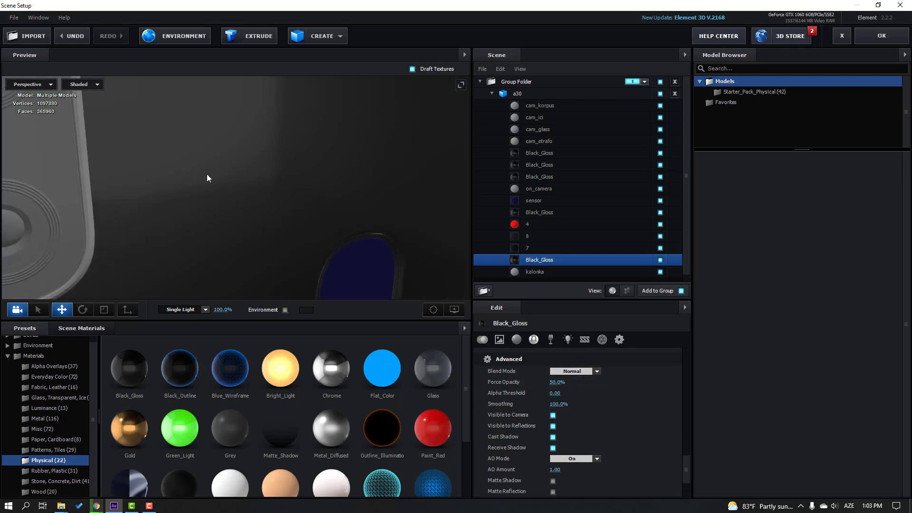
{"action": "left_click_drag", "start_coordinate": [208, 178], "coordinate": [323, 248]}
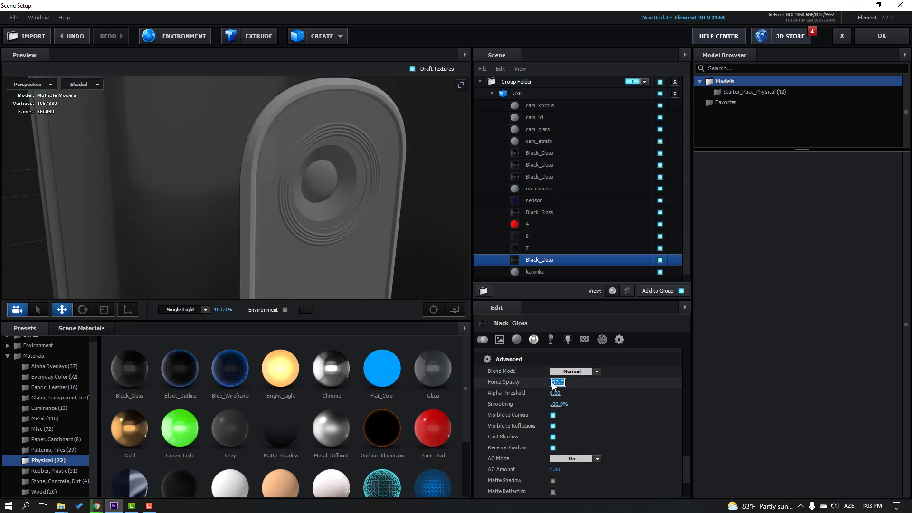
Step: Raise the Force Opacity of the camera glass material to 70%
{"action": "type", "text": "70"}
{"action": "key", "text": "Return"}
{"action": "scroll", "coordinate": [294, 158], "scroll_direction": "down", "scroll_amount": 3}
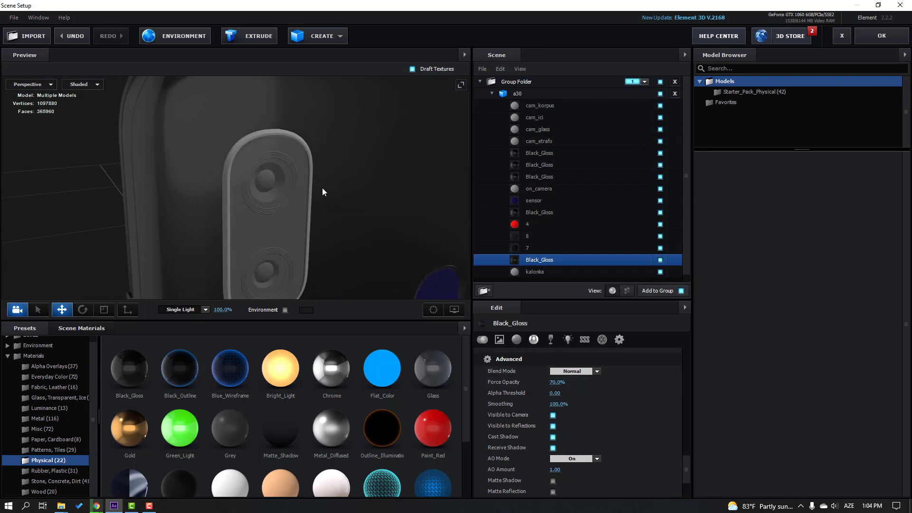
Step: Apply the Black_Gloss preset to the rear camera housing (cam_korpus) and the lens surround (cam_etrafo)
{"action": "scroll", "coordinate": [300, 192], "scroll_direction": "up", "scroll_amount": 2}
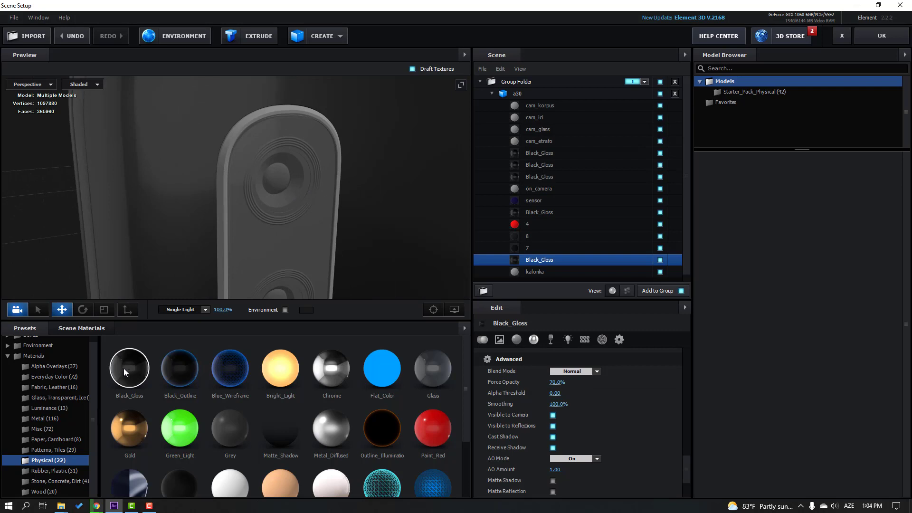
{"action": "left_click_drag", "start_coordinate": [123, 369], "coordinate": [231, 131]}
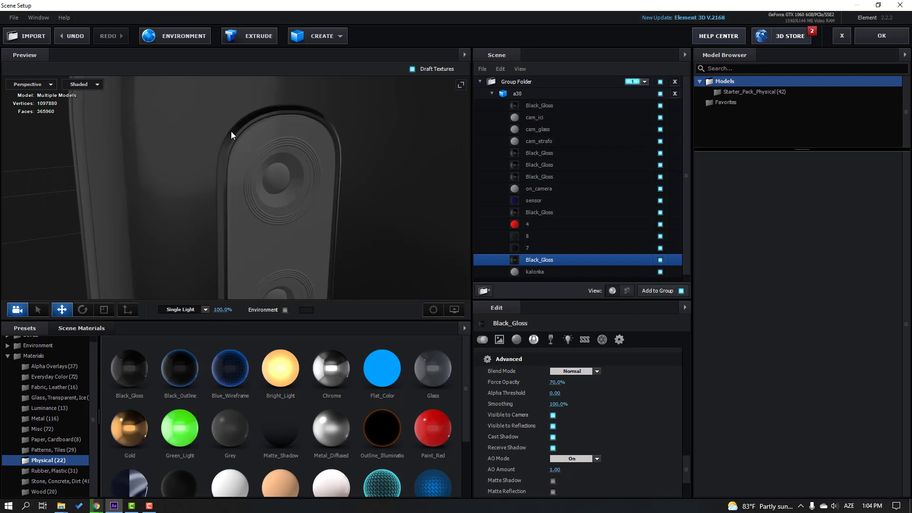
{"action": "left_click_drag", "start_coordinate": [206, 184], "coordinate": [287, 204]}
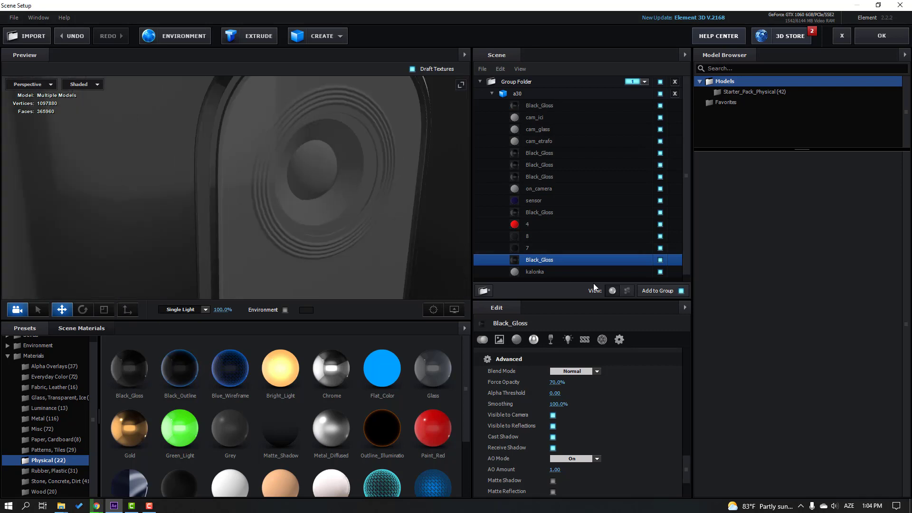
{"action": "scroll", "coordinate": [518, 279], "scroll_direction": "down", "scroll_amount": 1}
{"action": "scroll", "coordinate": [544, 182], "scroll_direction": "up", "scroll_amount": 1}
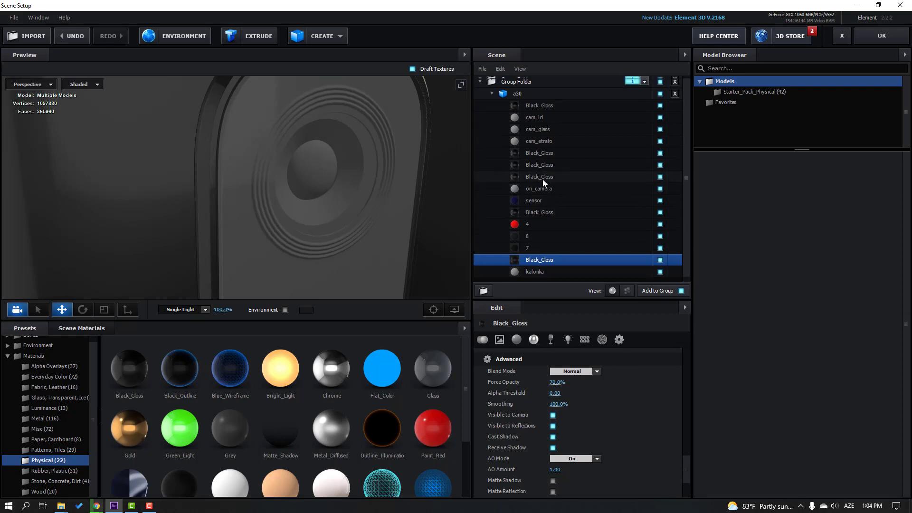
{"action": "left_click", "coordinate": [542, 141]}
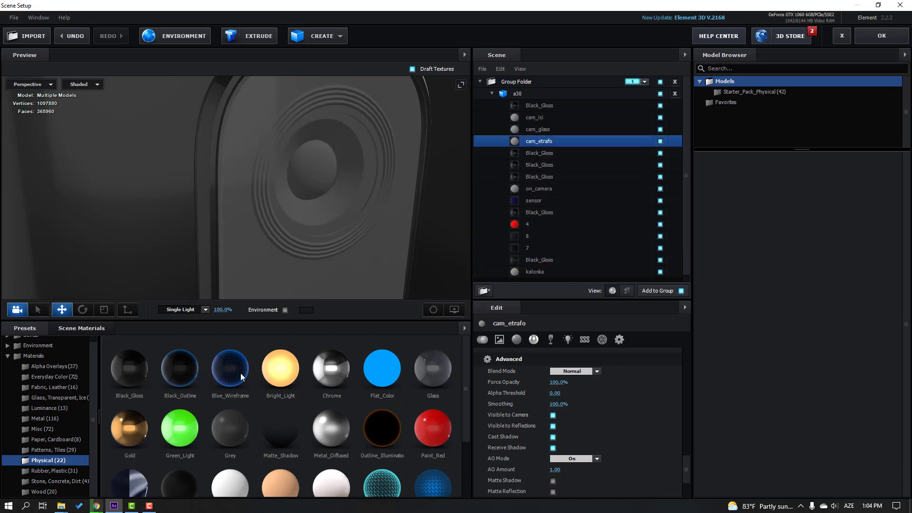
{"action": "left_click_drag", "start_coordinate": [135, 383], "coordinate": [541, 144]}
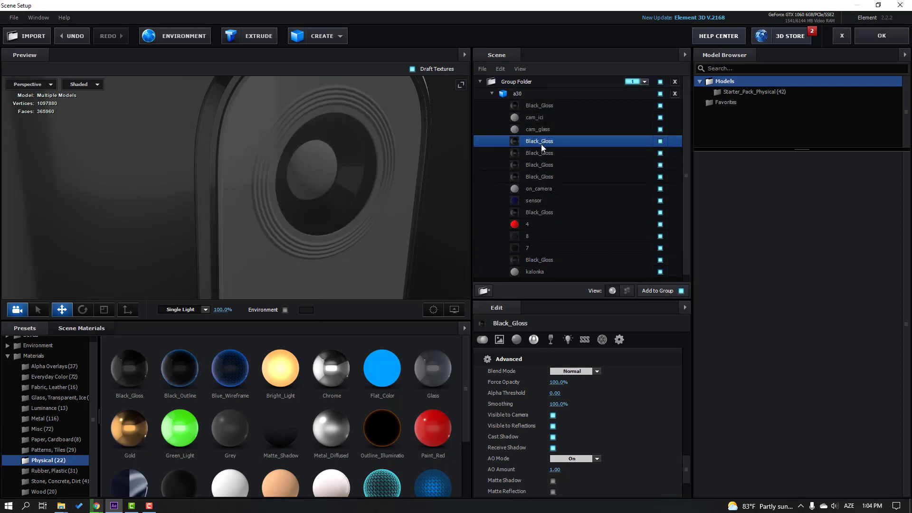
Step: Apply the Glass preset to the cam_glass material and Black_Gloss to the cam_ici material
{"action": "left_click", "coordinate": [551, 128]}
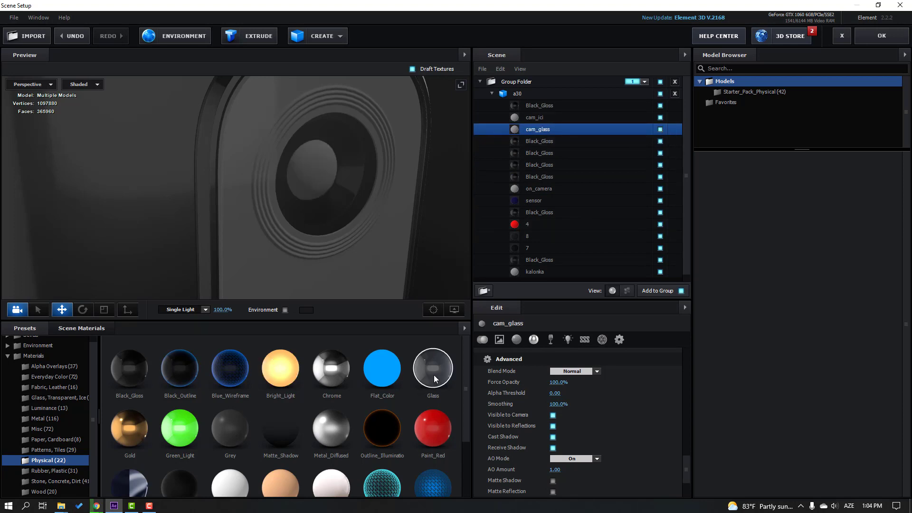
{"action": "left_click_drag", "start_coordinate": [435, 375], "coordinate": [533, 128]}
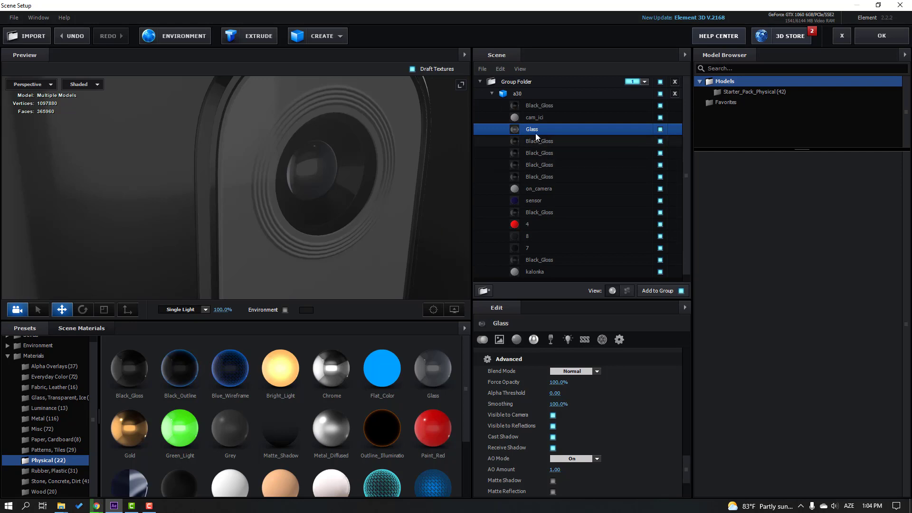
{"action": "left_click", "coordinate": [533, 118]}
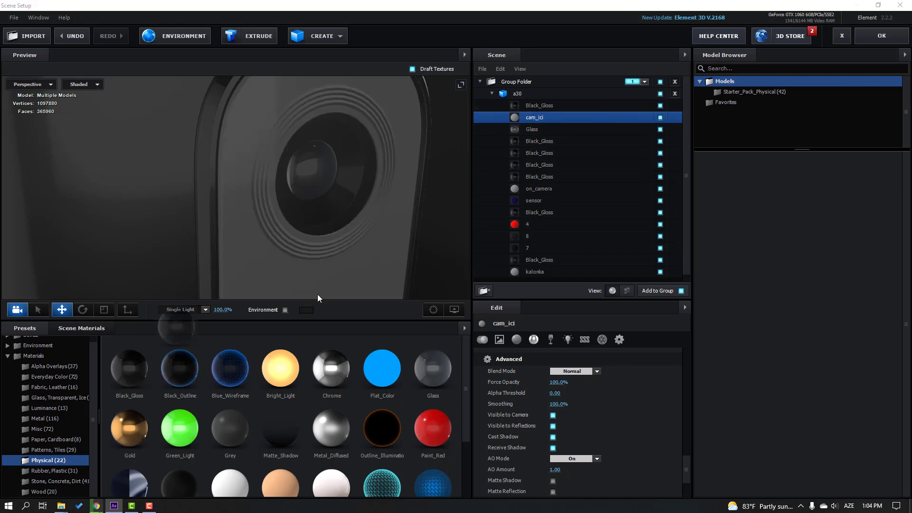
{"action": "left_click_drag", "start_coordinate": [531, 127], "coordinate": [534, 122]}
Step: Apply the Glass preset to the red flash on the phone's back and Black_Gloss to the dark blue fingerprint sensor
{"action": "left_click_drag", "start_coordinate": [291, 238], "coordinate": [361, 280]}
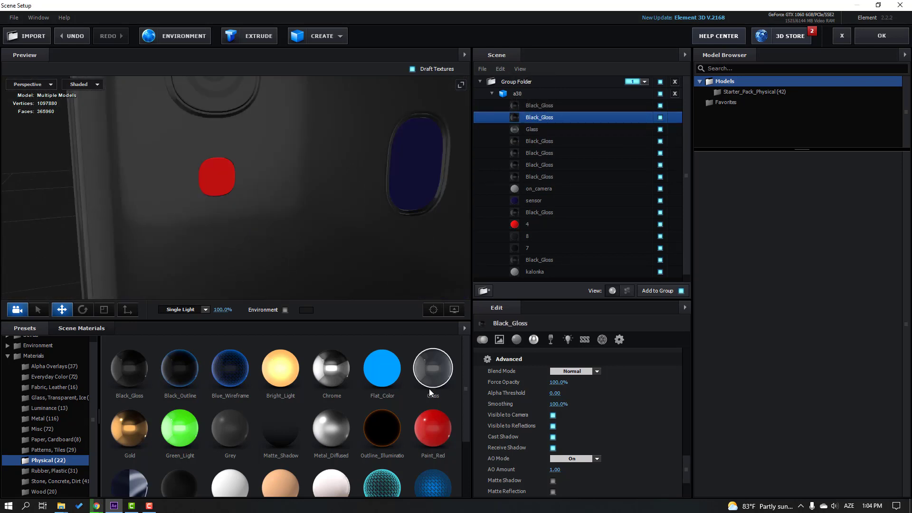
{"action": "left_click_drag", "start_coordinate": [226, 176], "coordinate": [237, 196]}
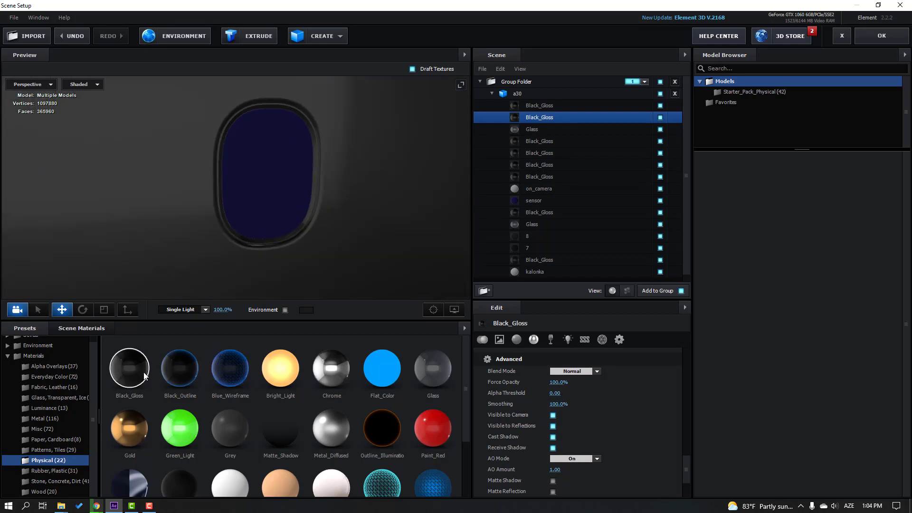
{"action": "left_click_drag", "start_coordinate": [264, 161], "coordinate": [302, 190]}
Step: Apply the Metal_Diffused preset to the SAMSUNG logo on the back and set its Force Opacity to 19%
{"action": "scroll", "coordinate": [302, 189], "scroll_direction": "up", "scroll_amount": 1}
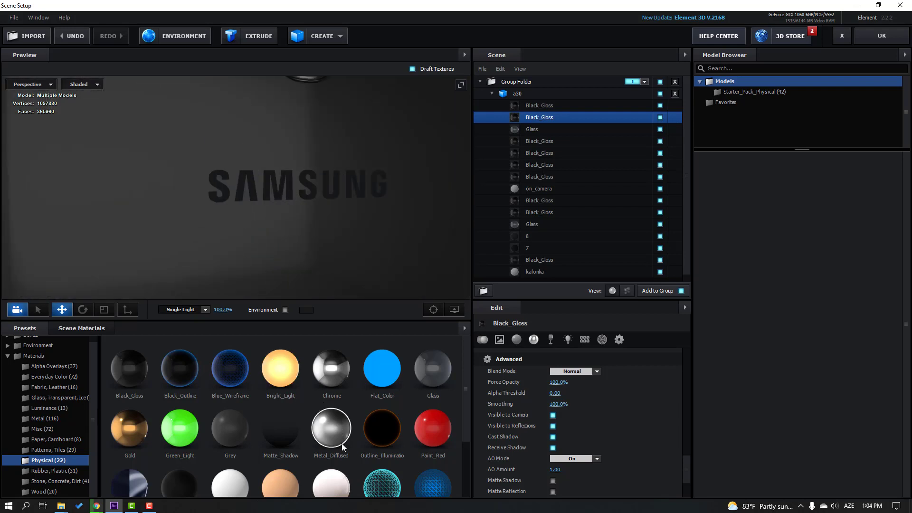
{"action": "left_click_drag", "start_coordinate": [334, 423], "coordinate": [284, 243]}
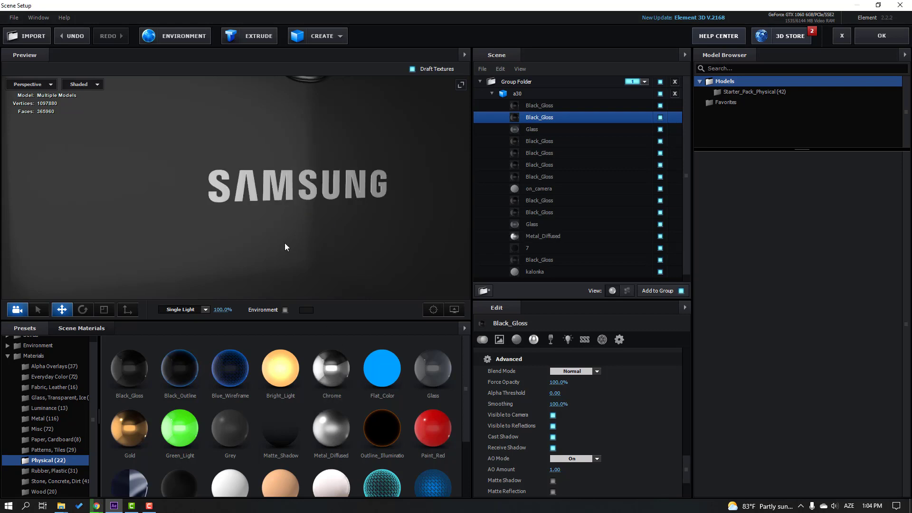
{"action": "left_click", "coordinate": [537, 236]}
{"action": "scroll", "coordinate": [526, 418], "scroll_direction": "down", "scroll_amount": 2}
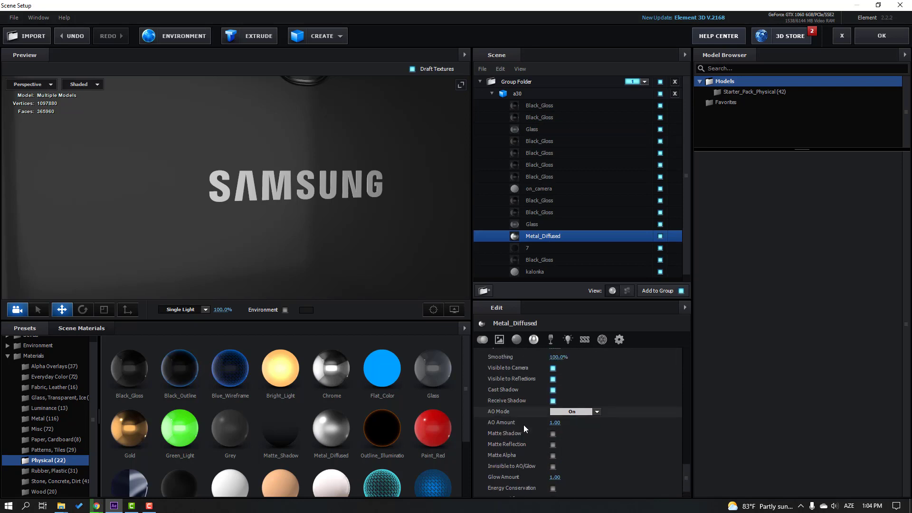
{"action": "scroll", "coordinate": [524, 425], "scroll_direction": "up", "scroll_amount": 2}
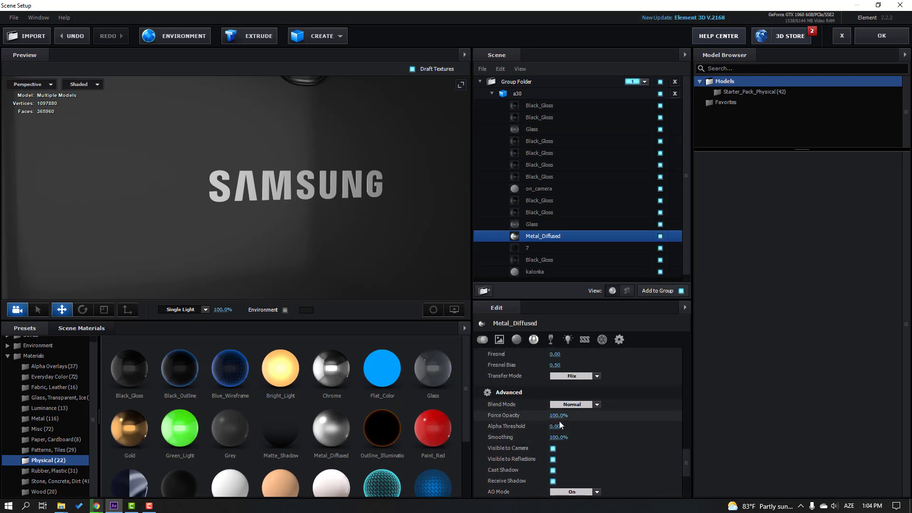
{"action": "left_click_drag", "start_coordinate": [554, 418], "coordinate": [520, 419]}
{"action": "scroll", "coordinate": [288, 203], "scroll_direction": "down", "scroll_amount": 5}
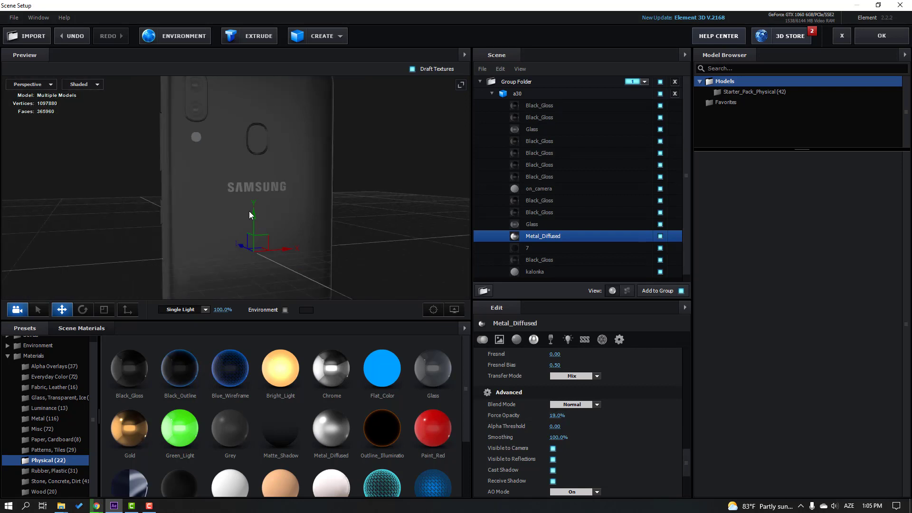
Step: Create a new scene material and apply it to the display on the phone's front
{"action": "left_click_drag", "start_coordinate": [248, 211], "coordinate": [294, 232]}
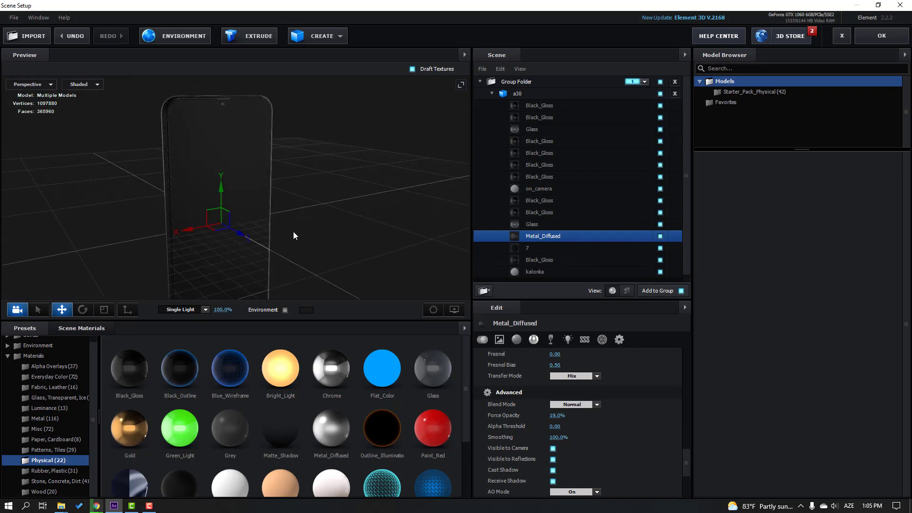
{"action": "left_click", "coordinate": [84, 329]}
{"action": "scroll", "coordinate": [458, 383], "scroll_direction": "down", "scroll_amount": 1}
{"action": "right_click", "coordinate": [459, 384]}
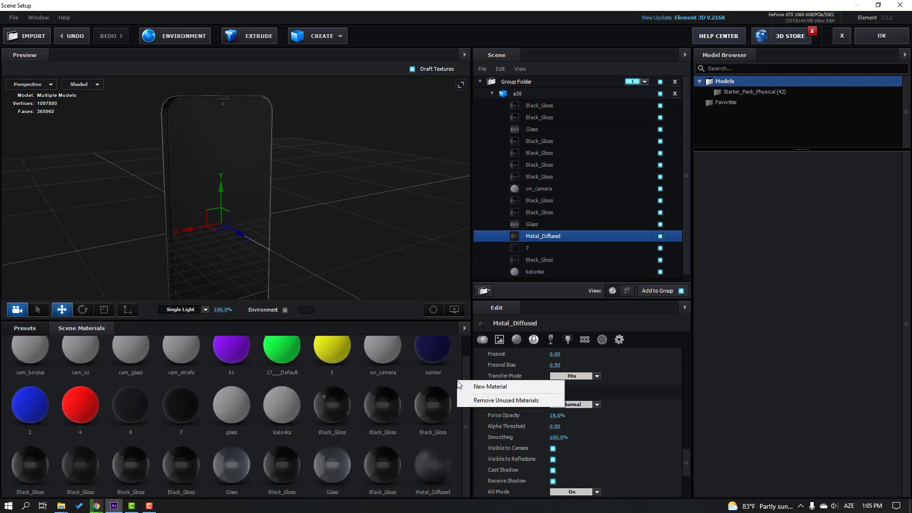
{"action": "left_click", "coordinate": [493, 388]}
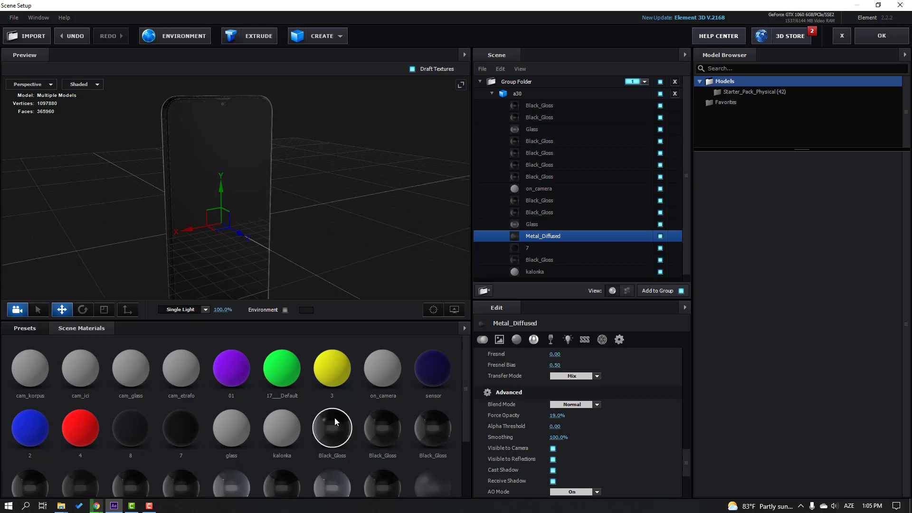
{"action": "scroll", "coordinate": [335, 421], "scroll_direction": "down", "scroll_amount": 2}
{"action": "left_click_drag", "start_coordinate": [30, 469], "coordinate": [196, 197]}
{"action": "left_click_drag", "start_coordinate": [206, 128], "coordinate": [242, 169]}
{"action": "scroll", "coordinate": [234, 174], "scroll_direction": "up", "scroll_amount": 3}
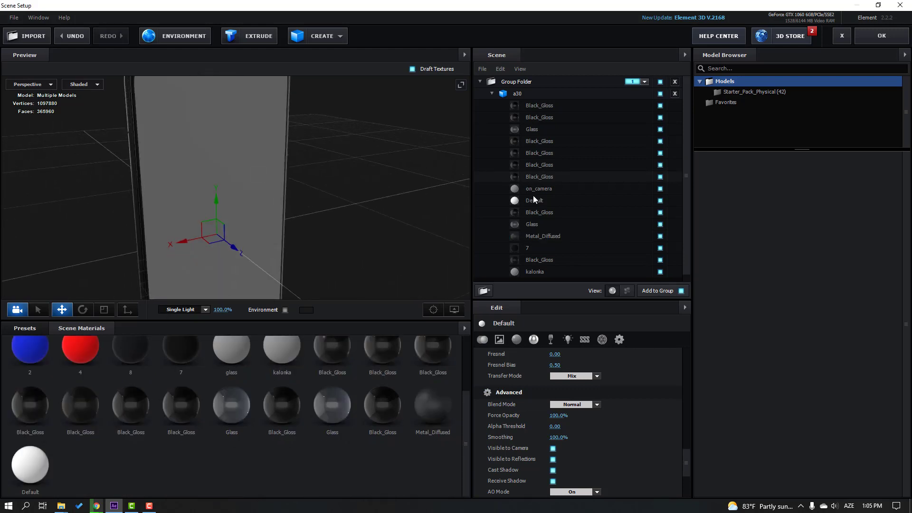
Step: Load screem.png from the Samsung Mobile folder as the Diffuse texture of the display's Default material
{"action": "left_click", "coordinate": [542, 200]}
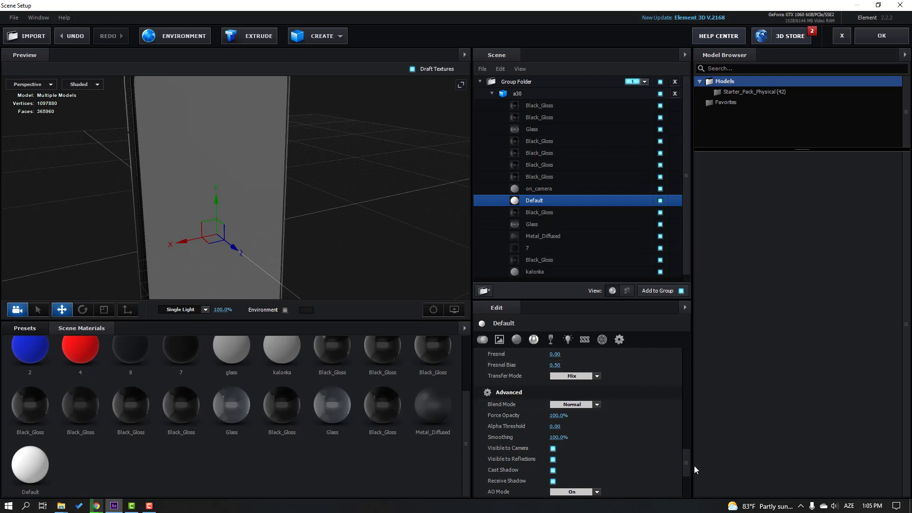
{"action": "left_click_drag", "start_coordinate": [694, 466], "coordinate": [699, 363]}
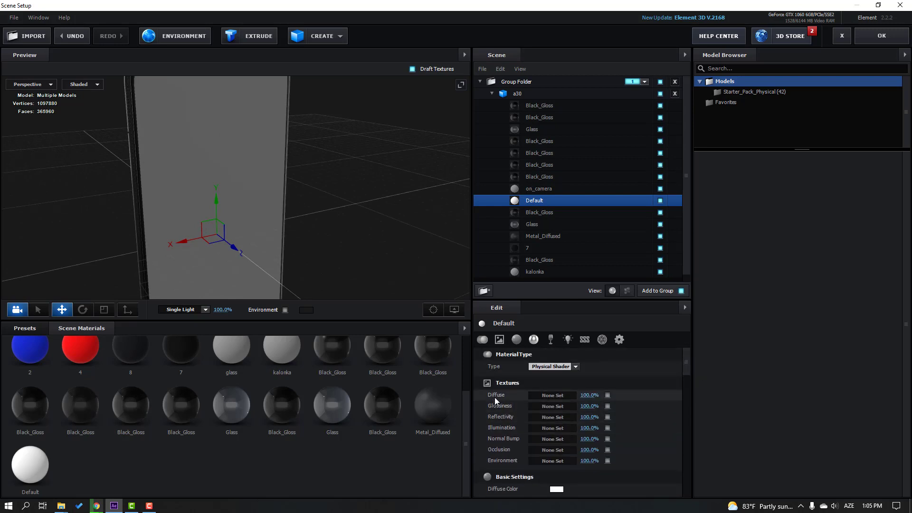
{"action": "left_click", "coordinate": [558, 395]}
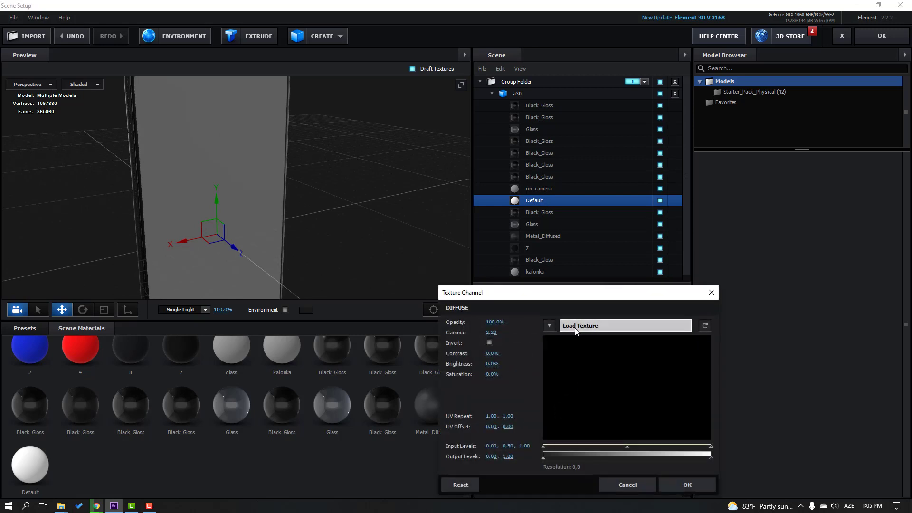
{"action": "left_click", "coordinate": [607, 330]}
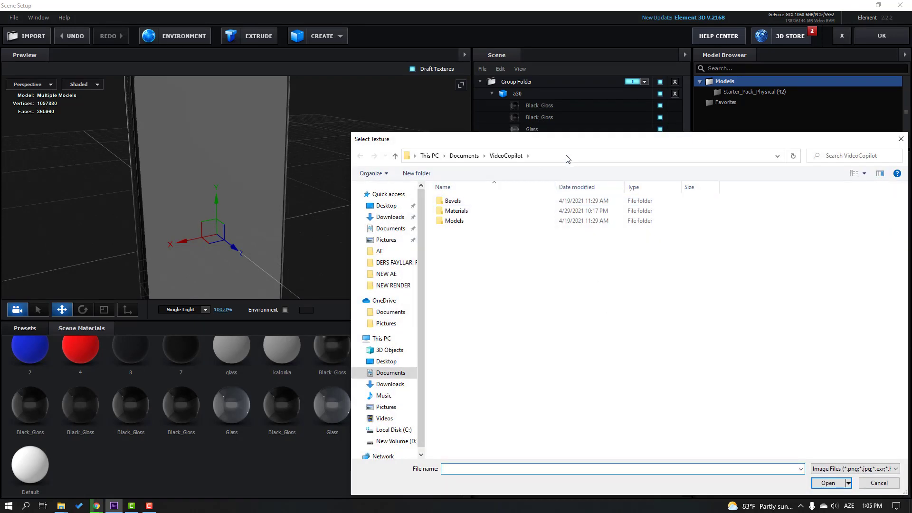
{"action": "left_click", "coordinate": [566, 157]}
{"action": "type", "text": "C:\\Users\\Nijat Ibrahimli\\Desktop\\DESKTOP 2021\\Samsung Mobile"}
{"action": "key", "text": "Return"}
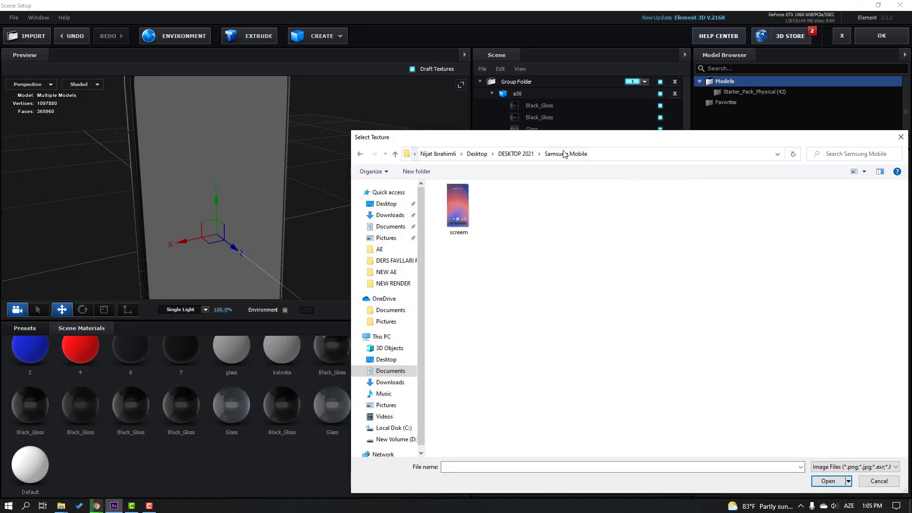
{"action": "left_click_drag", "start_coordinate": [575, 142], "coordinate": [544, 131]}
{"action": "left_click", "coordinate": [428, 193]}
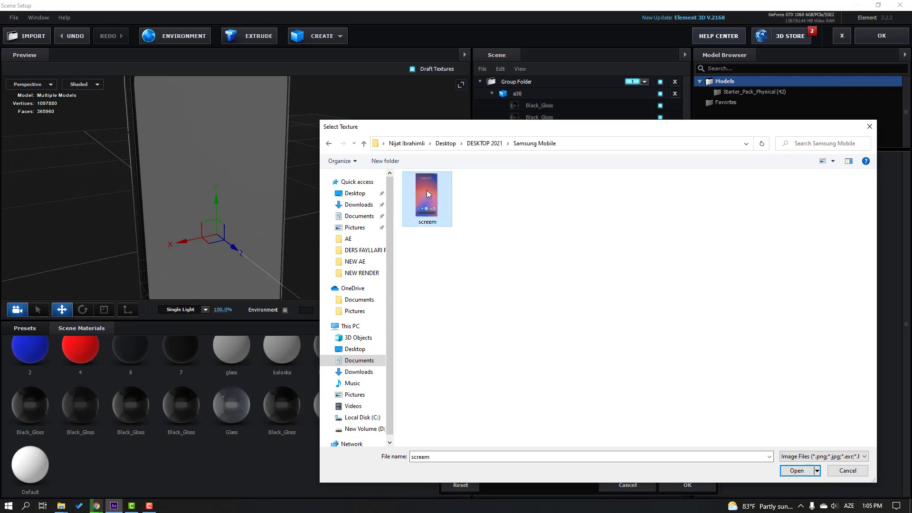
{"action": "left_click", "coordinate": [797, 470]}
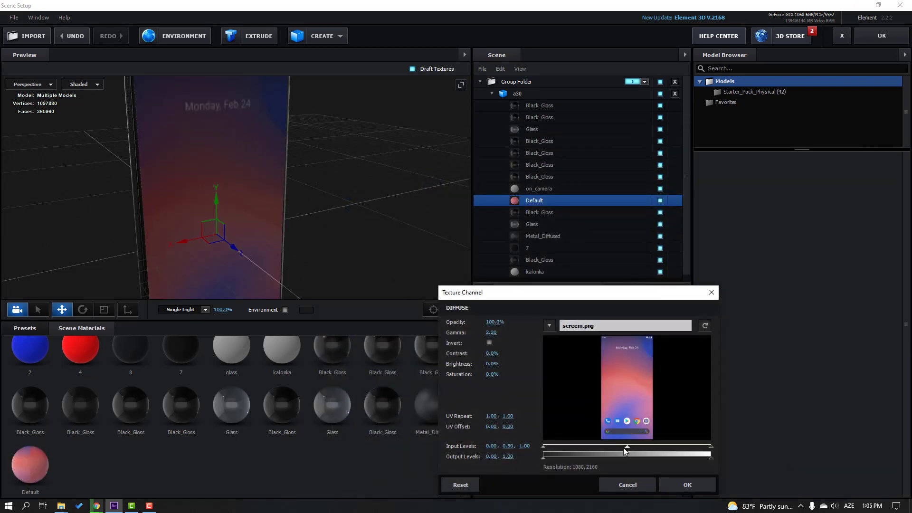
Step: Set the diffuse texture's middle Input Level to 0.43 and its lower Output Level to 0.08
{"action": "mouse_move", "coordinate": [625, 450]}
{"action": "left_mouse_down"}
{"action": "mouse_move", "coordinate": [595, 446]}
{"action": "mouse_move", "coordinate": [617, 445]}
{"action": "left_mouse_up"}
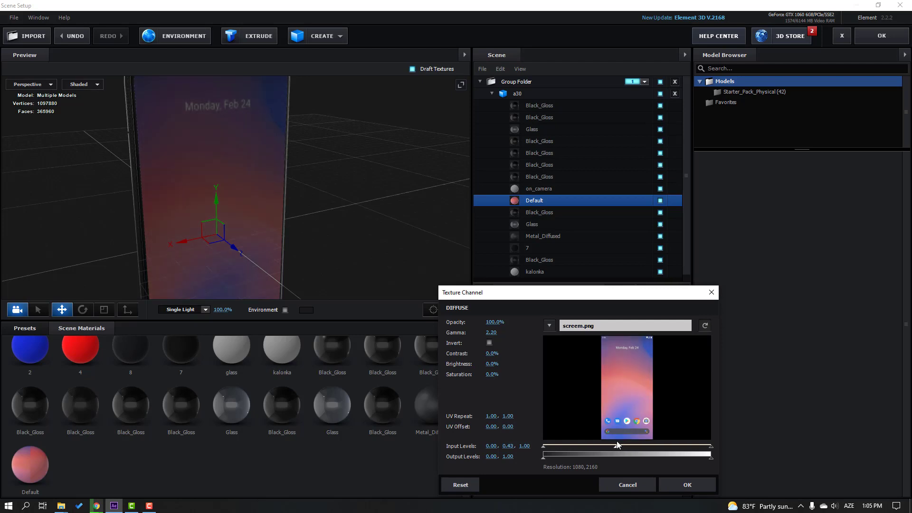
{"action": "left_click_drag", "start_coordinate": [548, 458], "coordinate": [568, 457]}
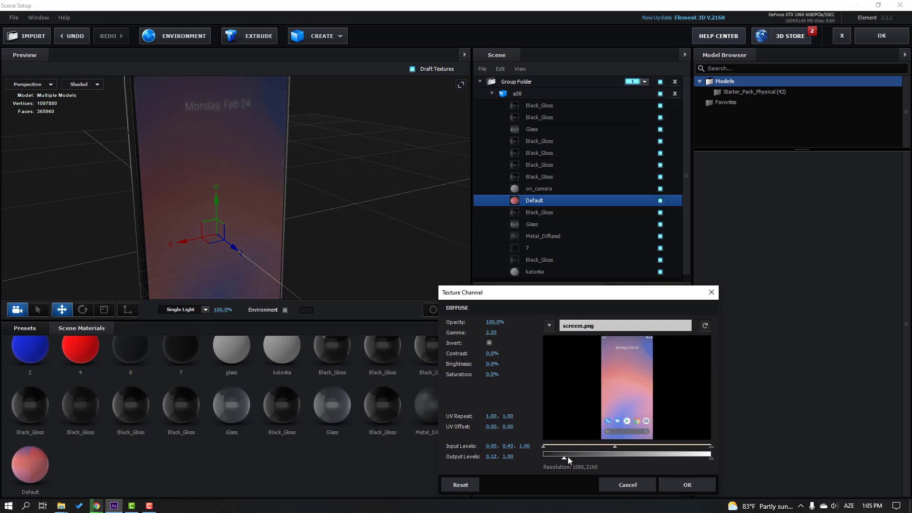
{"action": "left_click", "coordinate": [674, 484]}
Step: Examine the app icons on the phone's display up close and turn off Draft Textures for the preview
{"action": "left_click_drag", "start_coordinate": [299, 211], "coordinate": [291, 181]}
{"action": "scroll", "coordinate": [293, 241], "scroll_direction": "up", "scroll_amount": 5}
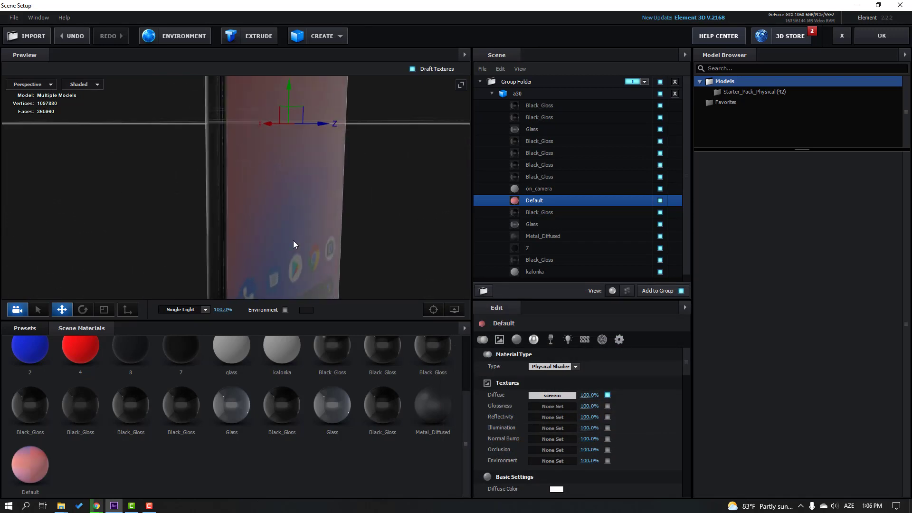
{"action": "left_click_drag", "start_coordinate": [293, 240], "coordinate": [336, 190]}
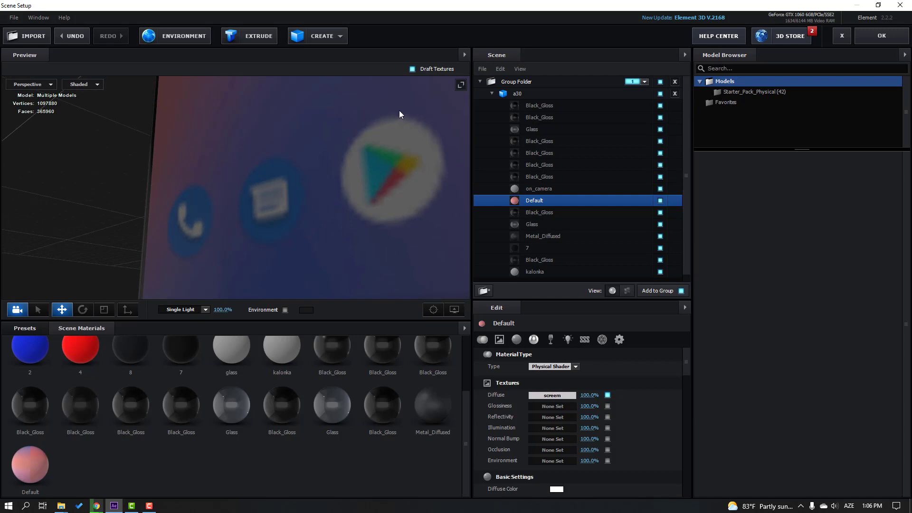
{"action": "left_click", "coordinate": [412, 70]}
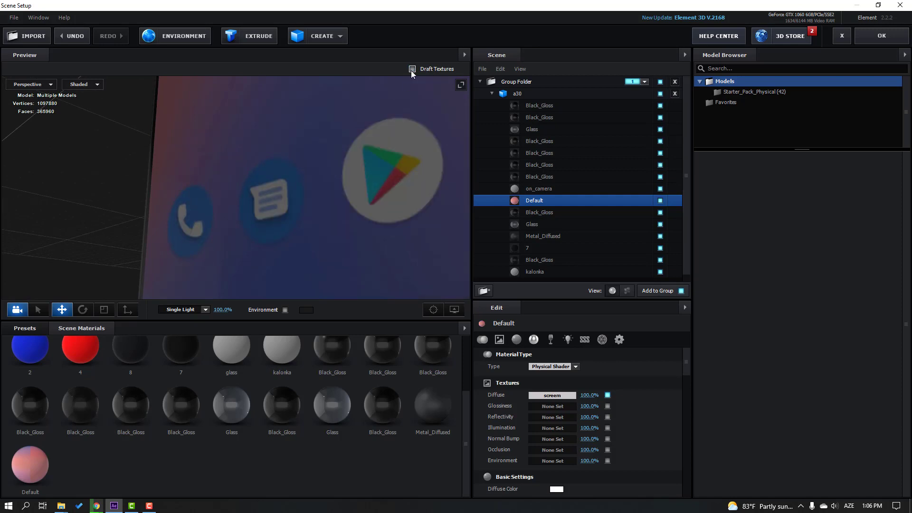
{"action": "scroll", "coordinate": [381, 190], "scroll_direction": "down", "scroll_amount": 5}
{"action": "left_click_drag", "start_coordinate": [342, 187], "coordinate": [298, 150]}
{"action": "key", "text": "ctrl+z"}
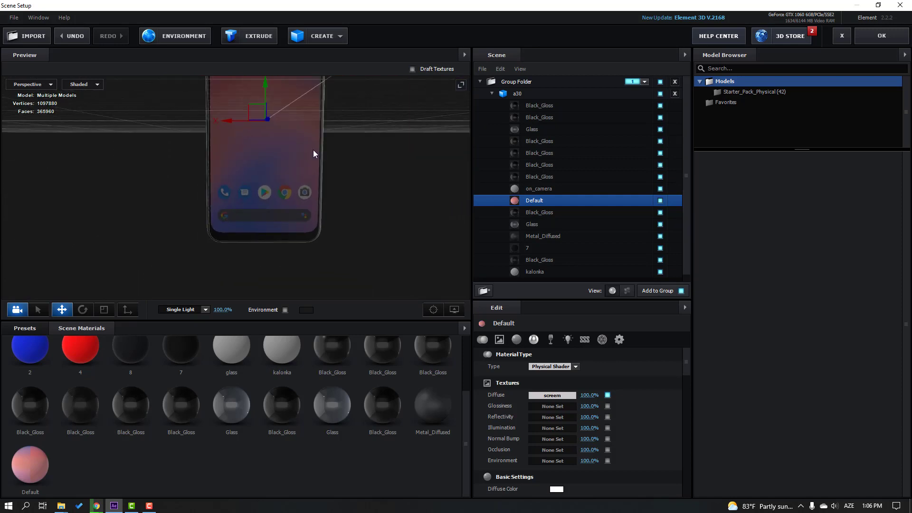
Step: Set the Environment Multiplier of the display's Default material to 200%
{"action": "scroll", "coordinate": [579, 379], "scroll_direction": "down", "scroll_amount": 5}
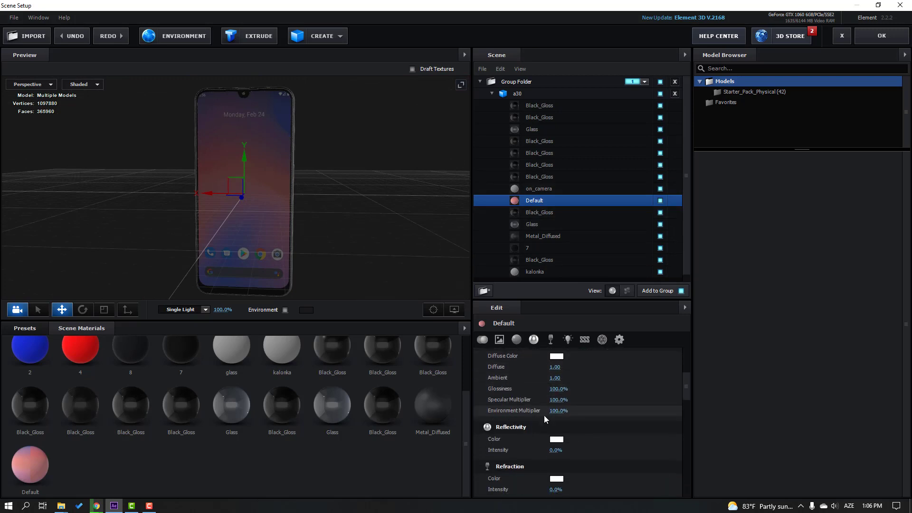
{"action": "left_click_drag", "start_coordinate": [564, 412], "coordinate": [594, 411]}
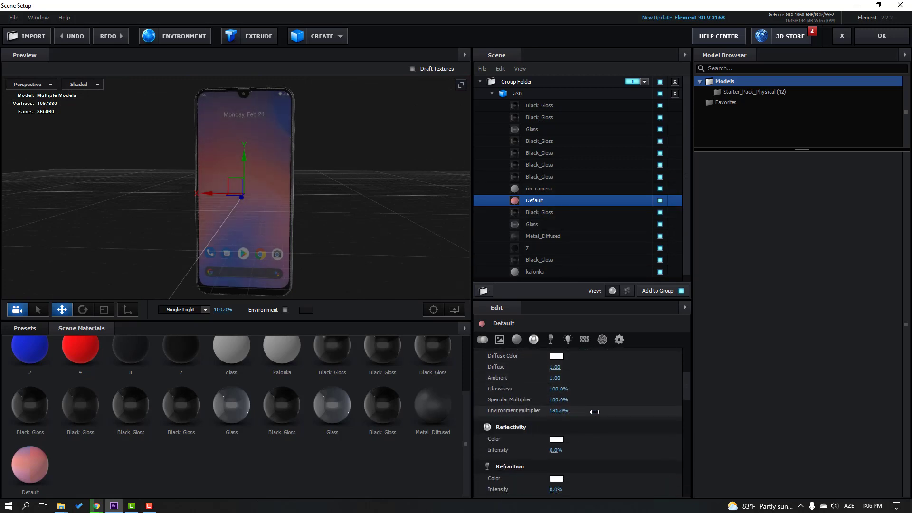
{"action": "left_click", "coordinate": [563, 411]}
{"action": "type", "text": "200"}
{"action": "key", "text": "Return"}
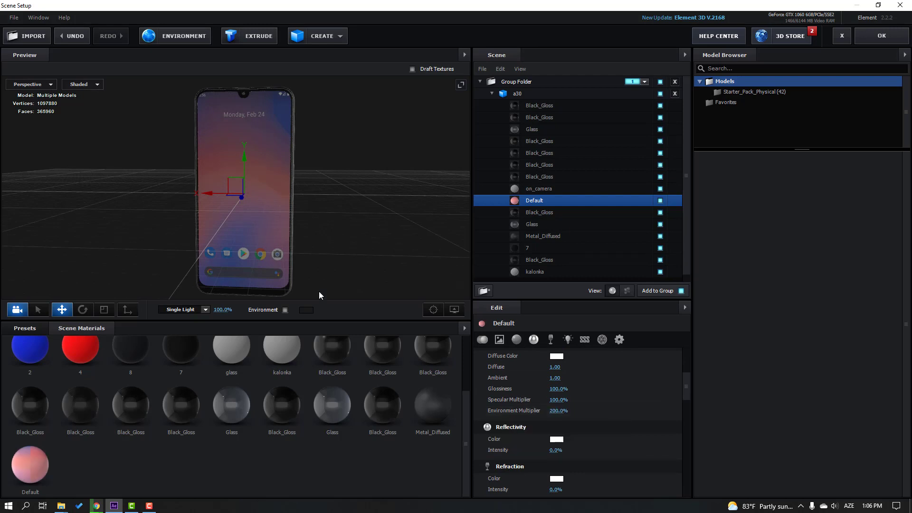
Step: Set the Environment Multiplier of the display's Default material to 500%
{"action": "scroll", "coordinate": [287, 178], "scroll_direction": "up", "scroll_amount": 3}
{"action": "left_click_drag", "start_coordinate": [287, 178], "coordinate": [356, 206]}
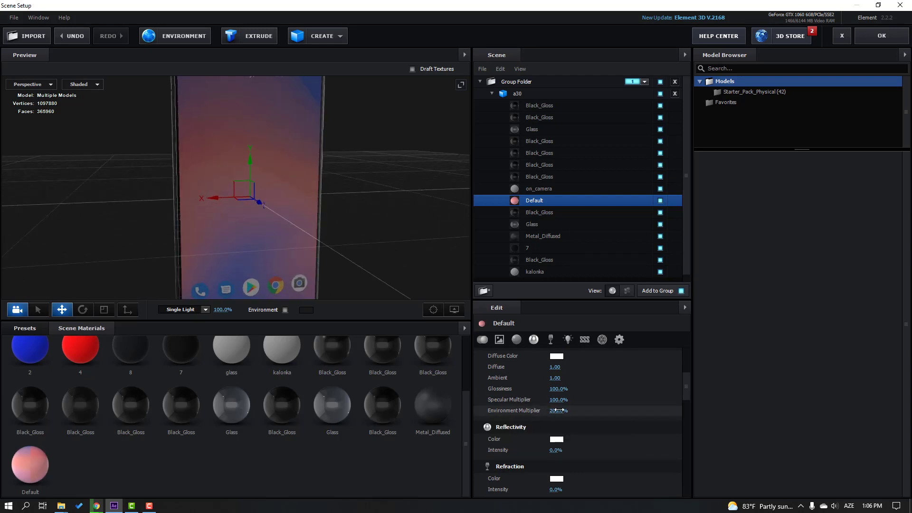
{"action": "left_click", "coordinate": [558, 410]}
{"action": "type", "text": "500"}
{"action": "key", "text": "Return"}
{"action": "scroll", "coordinate": [324, 209], "scroll_direction": "down", "scroll_amount": 5}
{"action": "left_click_drag", "start_coordinate": [324, 210], "coordinate": [295, 271]}
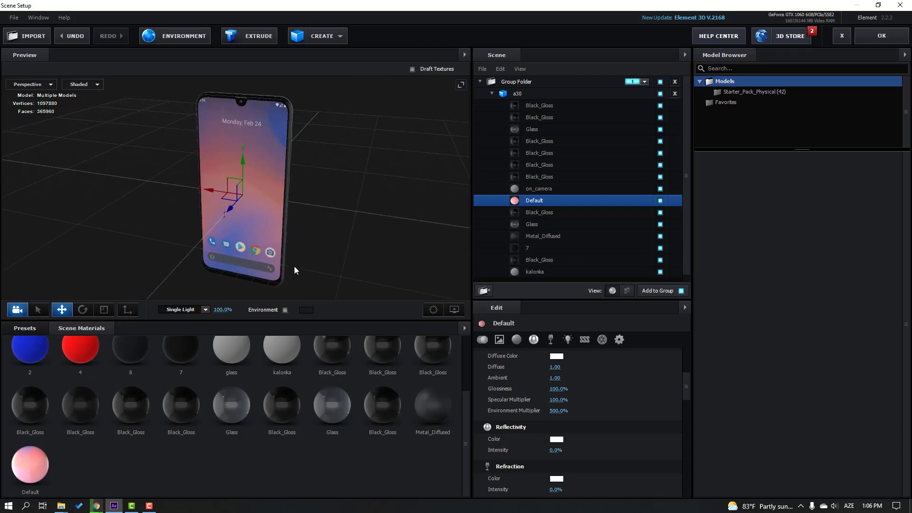
Step: Show the environment backdrop in the preview and open the Basic_2K environment presets
{"action": "left_click", "coordinate": [285, 310]}
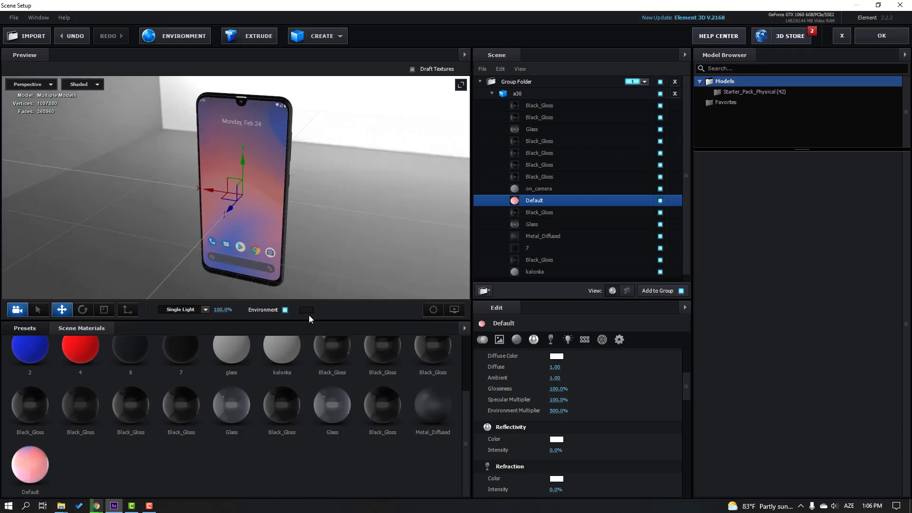
{"action": "left_click", "coordinate": [26, 326]}
{"action": "left_click", "coordinate": [27, 352]}
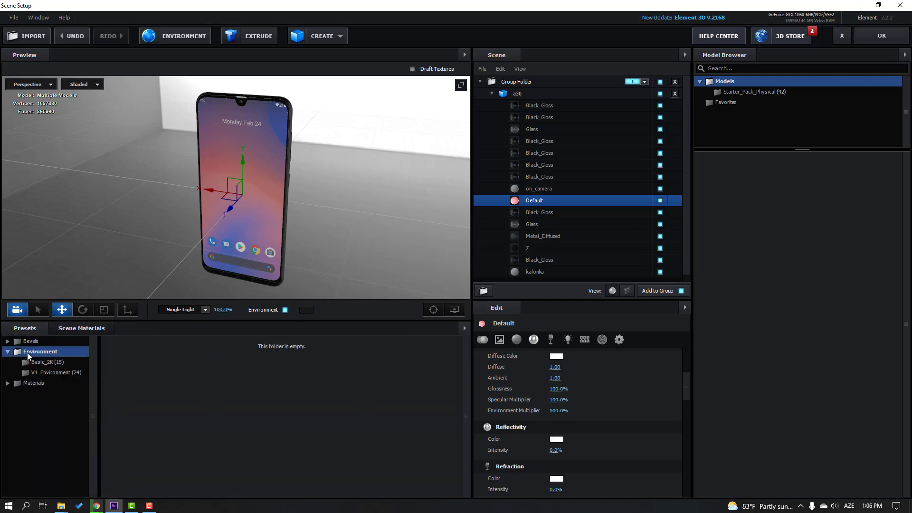
{"action": "left_click", "coordinate": [44, 363]}
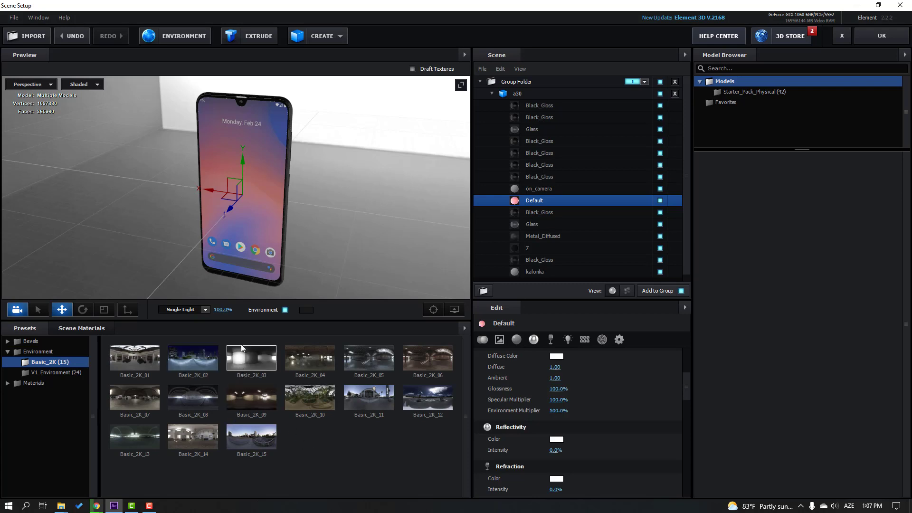
Step: Try the Basic_2K_12, Basic_2K_10, Basic_2K_13 and Basic_2K_15 environments on the scene and settle on Basic_2K_14
{"action": "left_click", "coordinate": [424, 403]}
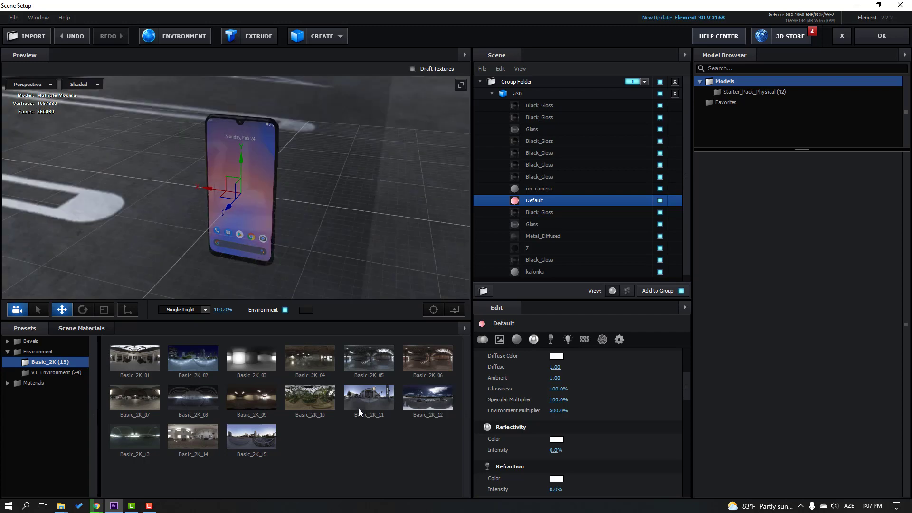
{"action": "scroll", "coordinate": [297, 227], "scroll_direction": "down", "scroll_amount": 3}
{"action": "left_click_drag", "start_coordinate": [298, 227], "coordinate": [268, 203]}
{"action": "scroll", "coordinate": [269, 203], "scroll_direction": "up", "scroll_amount": 6}
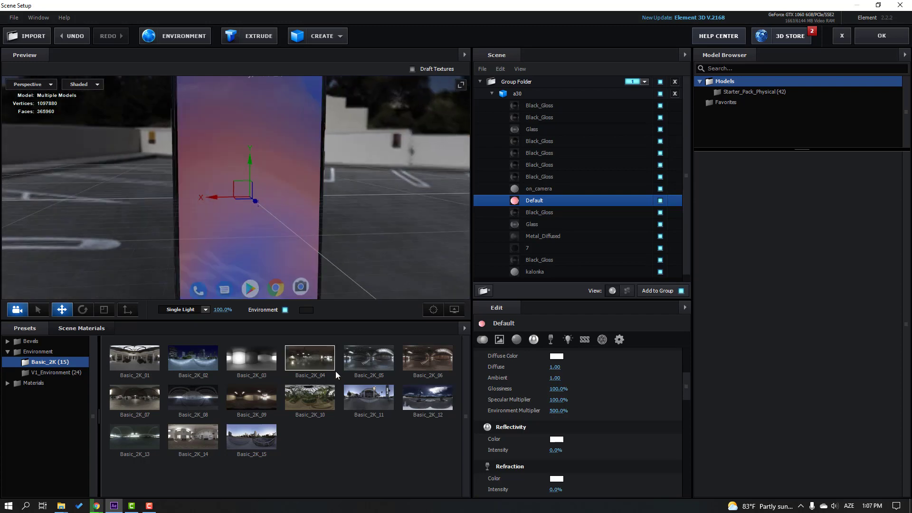
{"action": "left_click", "coordinate": [307, 400]}
{"action": "mouse_move", "coordinate": [338, 216]}
{"action": "left_mouse_down"}
{"action": "mouse_move", "coordinate": [391, 230]}
{"action": "mouse_move", "coordinate": [261, 226]}
{"action": "mouse_move", "coordinate": [329, 234]}
{"action": "mouse_move", "coordinate": [331, 224]}
{"action": "left_mouse_up"}
{"action": "left_click", "coordinate": [125, 435]}
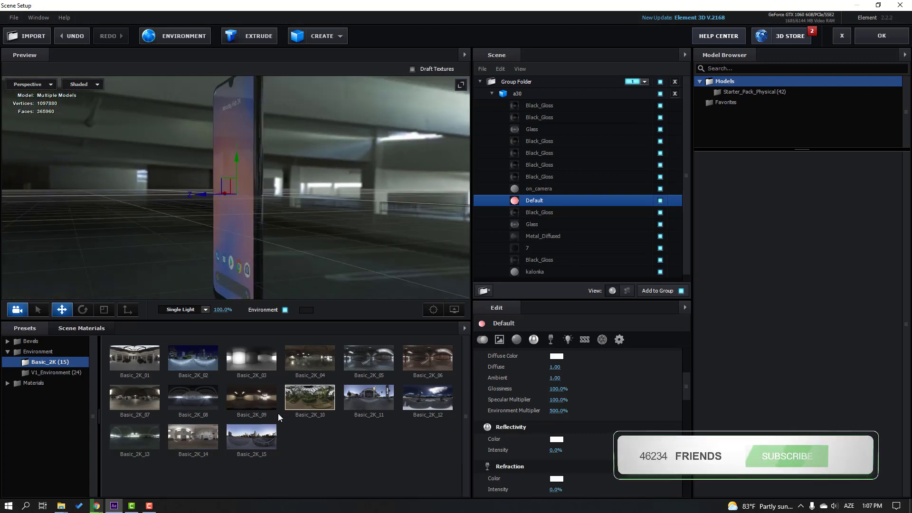
{"action": "left_click", "coordinate": [256, 435]}
{"action": "left_click", "coordinate": [200, 435]}
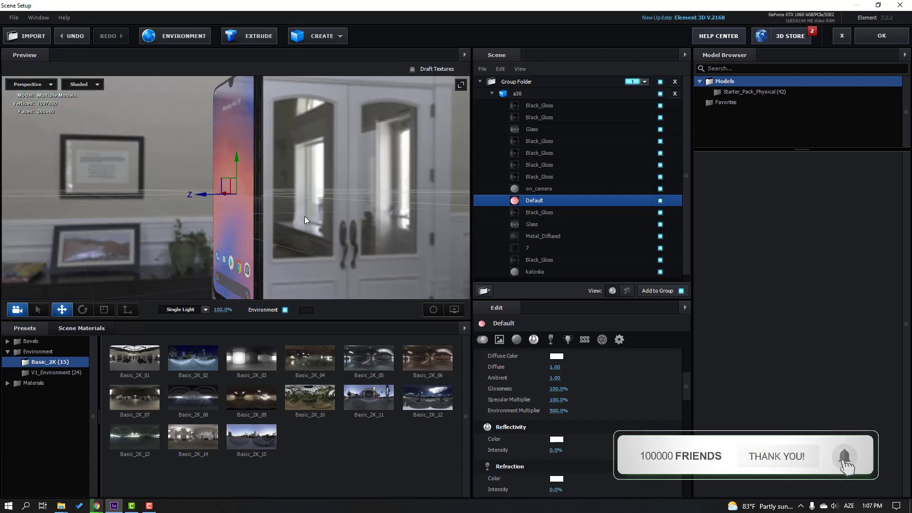
{"action": "left_click_drag", "start_coordinate": [304, 215], "coordinate": [473, 227]}
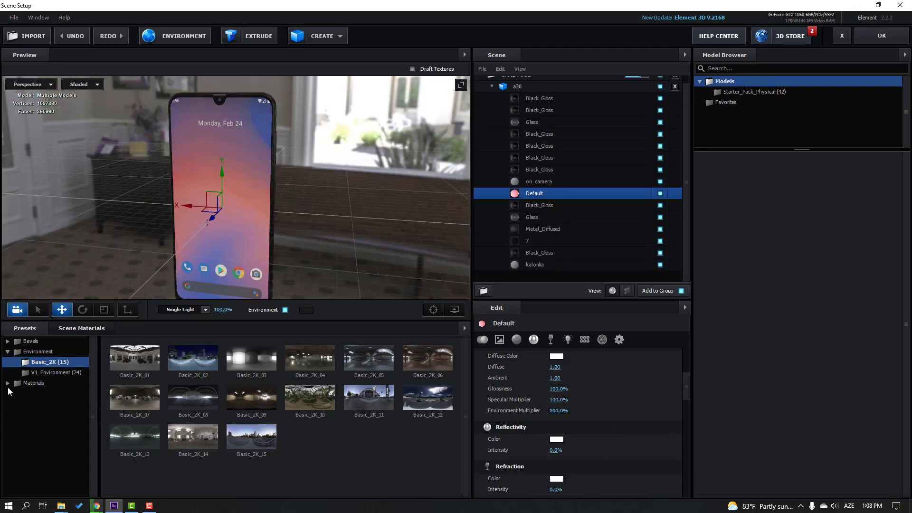
Step: Apply the Black_Gloss preset from the Physical materials to the phone's display and check its reflections
{"action": "left_click", "coordinate": [7, 384]}
{"action": "scroll", "coordinate": [38, 418], "scroll_direction": "down", "scroll_amount": 1}
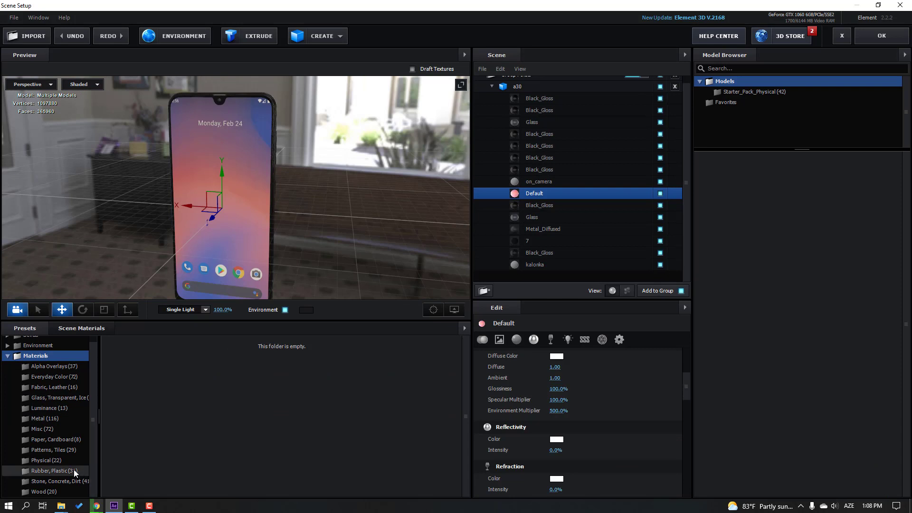
{"action": "left_click", "coordinate": [42, 460]}
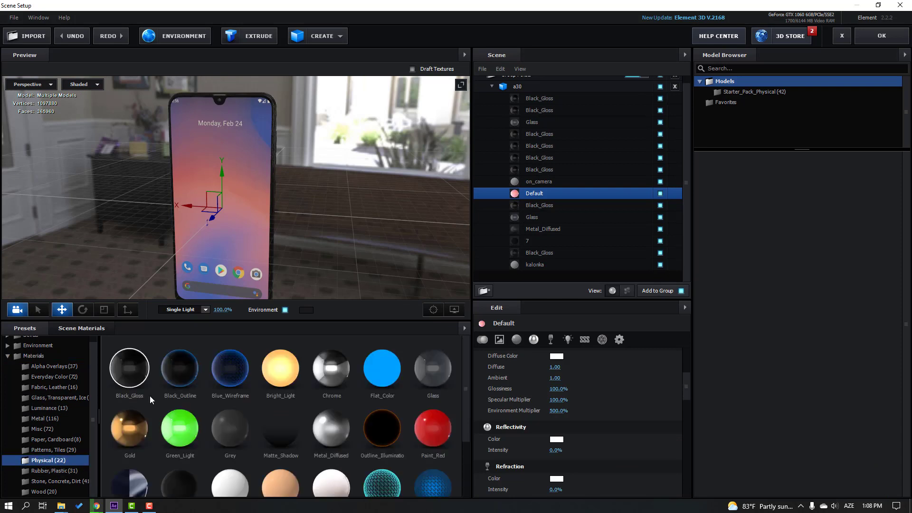
{"action": "left_click_drag", "start_coordinate": [129, 371], "coordinate": [228, 141]}
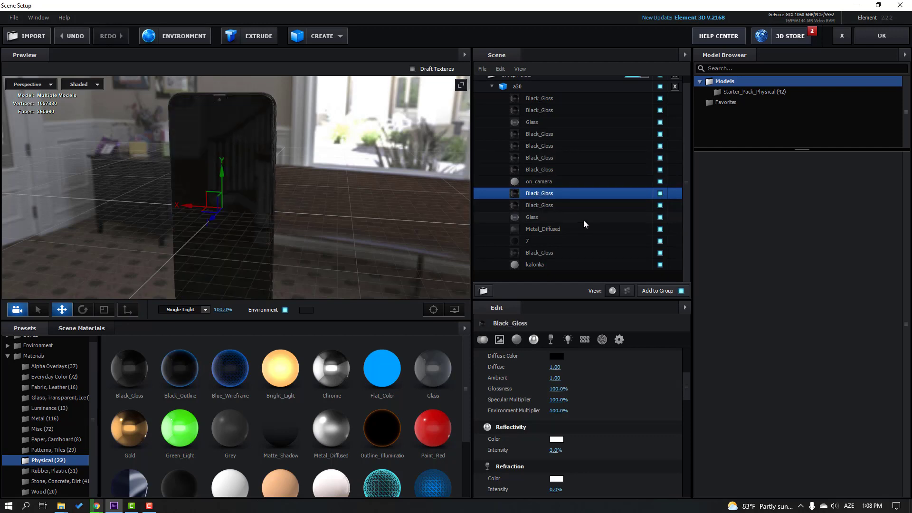
{"action": "scroll", "coordinate": [336, 231], "scroll_direction": "up", "scroll_amount": 4}
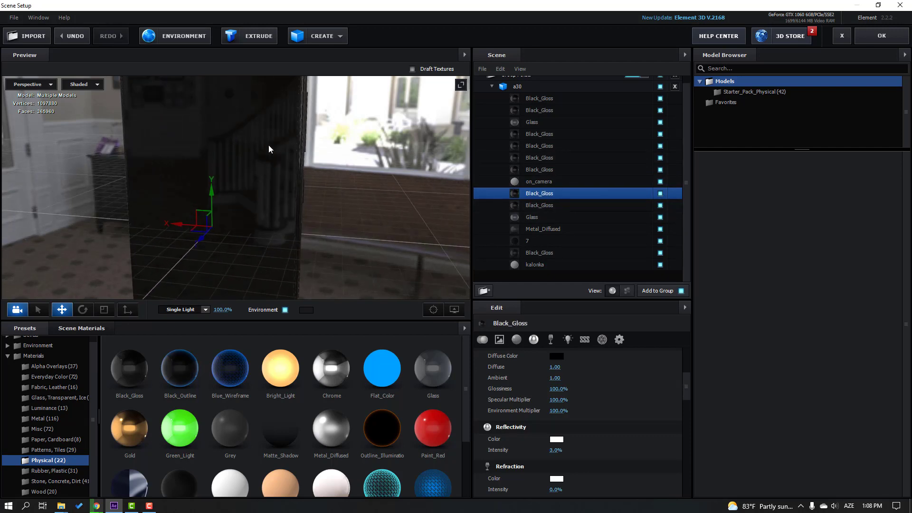
{"action": "left_click_drag", "start_coordinate": [223, 100], "coordinate": [259, 186]}
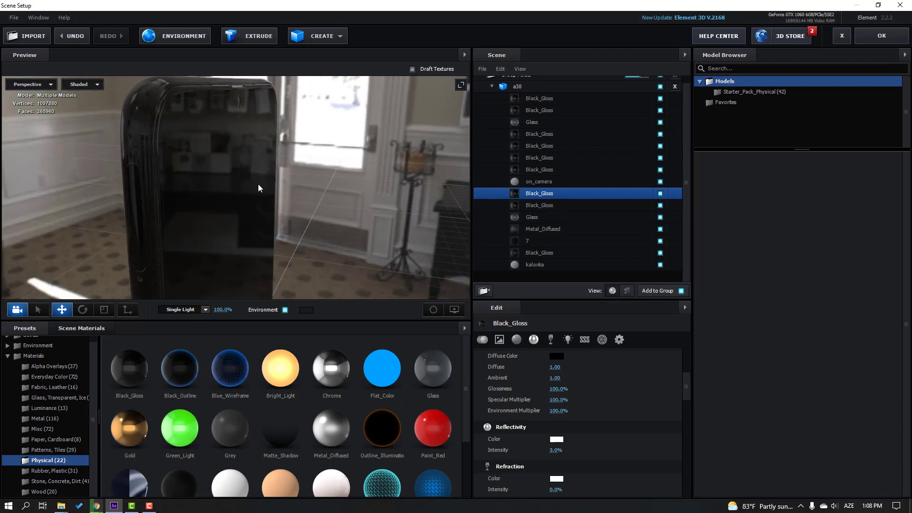
{"action": "key", "text": "ctrl+z"}
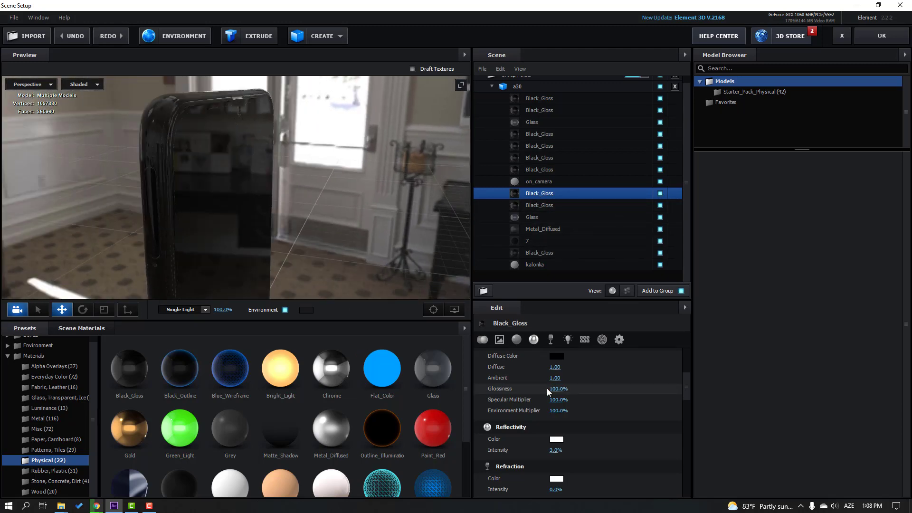
Step: Set the Glossiness of the display's Black_Gloss material to 70% and accept the scene setup
{"action": "left_click", "coordinate": [554, 390]}
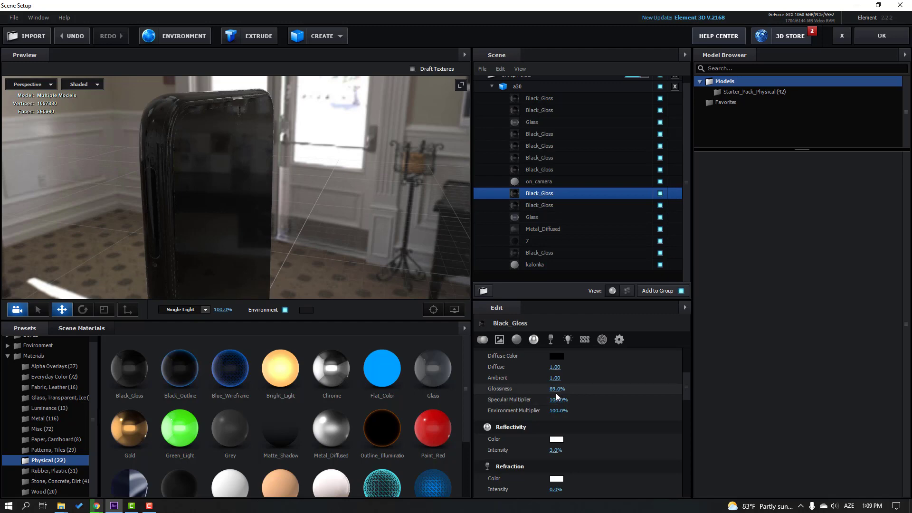
{"action": "type", "text": "70"}
{"action": "key", "text": "Return"}
{"action": "left_click_drag", "start_coordinate": [323, 245], "coordinate": [320, 198]}
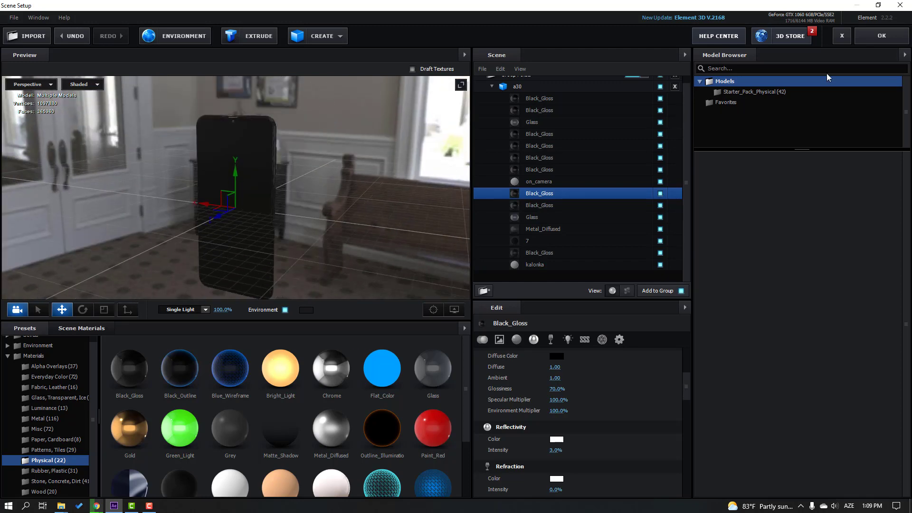
{"action": "left_click", "coordinate": [865, 39]}
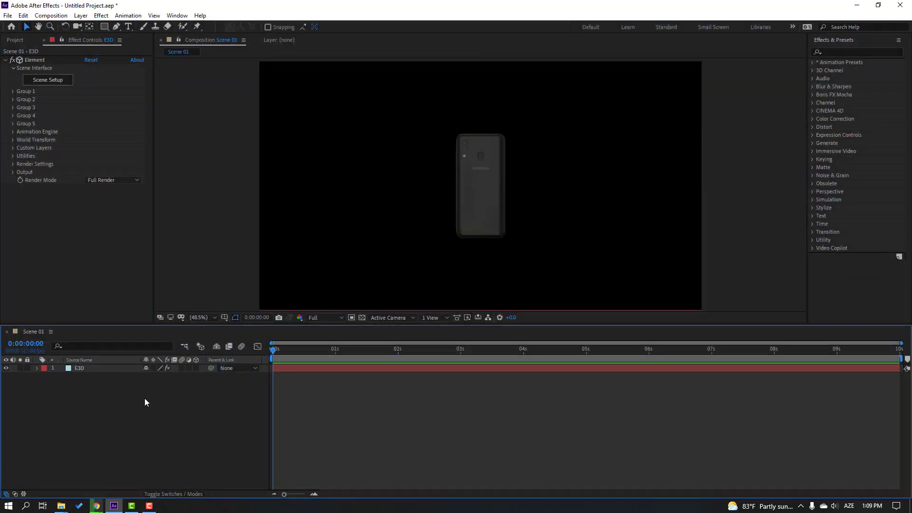
Step: Add a two-node camera with the 50mm preset to the Scene 01 composition
{"action": "right_click", "coordinate": [96, 408]}
{"action": "mouse_move", "coordinate": [143, 304]}
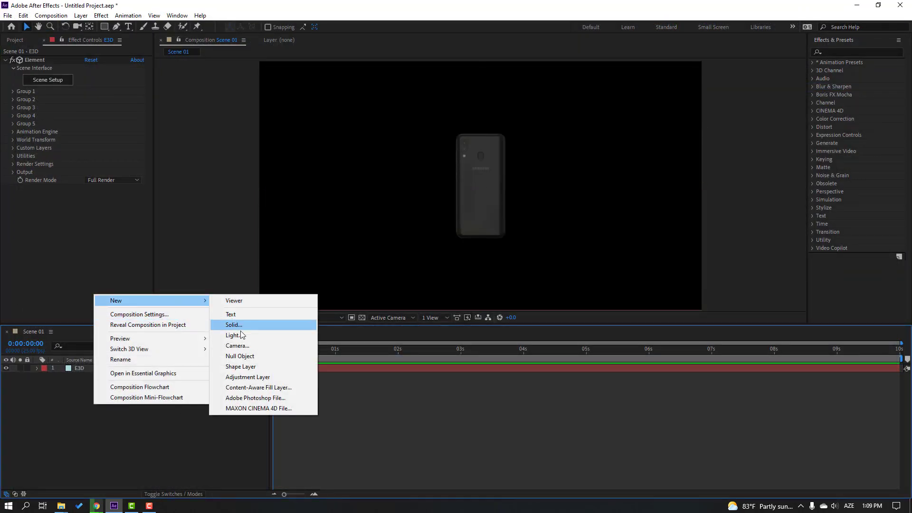
{"action": "left_click", "coordinate": [246, 350]}
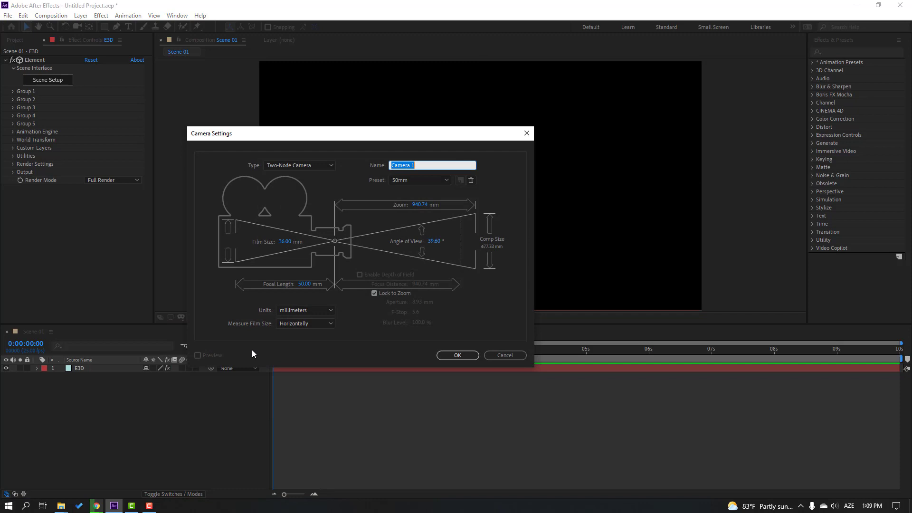
{"action": "left_click", "coordinate": [455, 357]}
{"action": "left_click", "coordinate": [150, 422]}
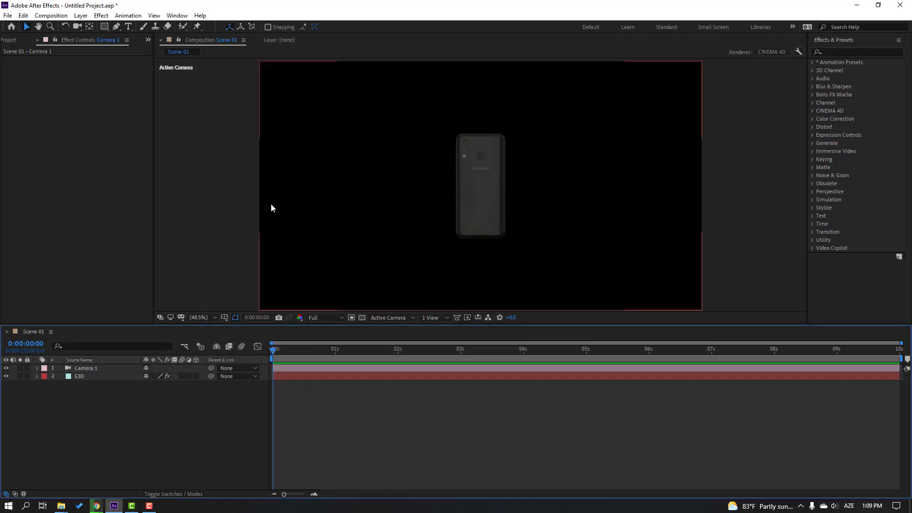
Step: Dolly the camera closer to the phone with the Track Z Camera tool
{"action": "left_click", "coordinate": [77, 26]}
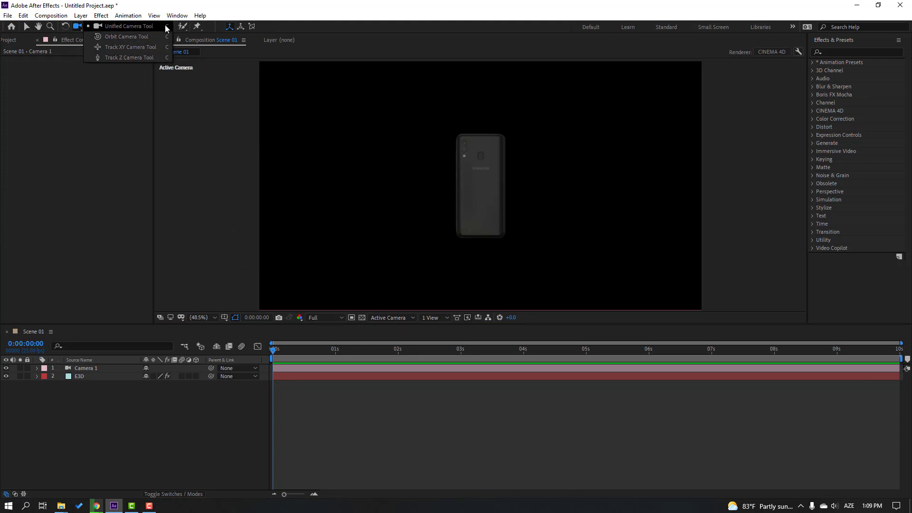
{"action": "left_click", "coordinate": [77, 27]}
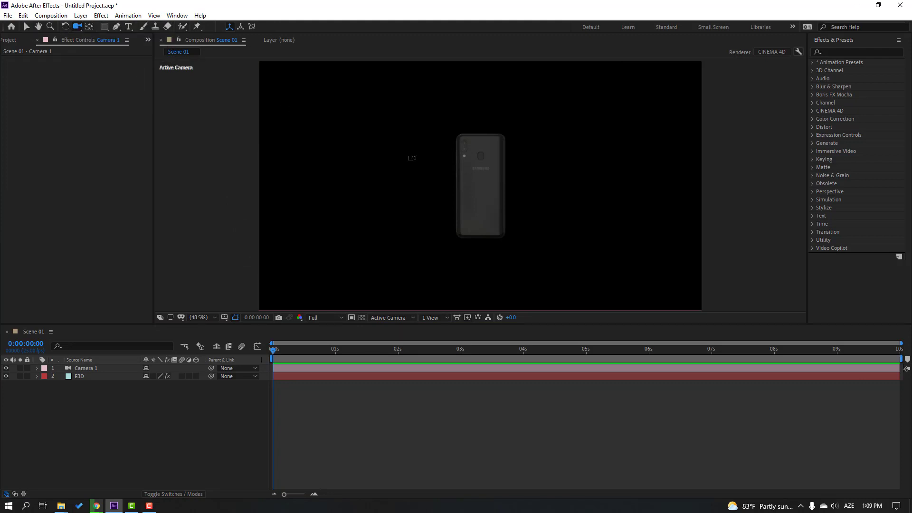
{"action": "key", "text": "c"}
{"action": "key", "text": "c"}
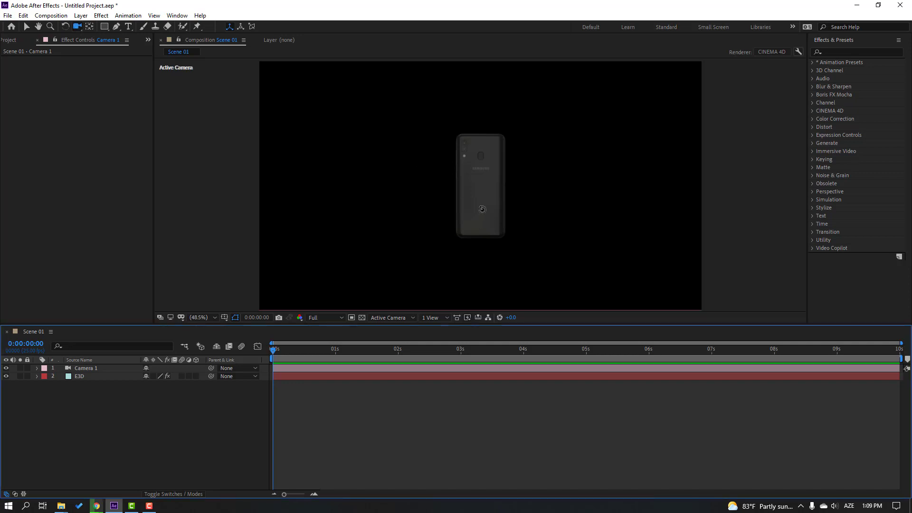
{"action": "left_click_drag", "start_coordinate": [485, 207], "coordinate": [509, 104]}
Step: Reopen the Element scene setup of the E3D layer and hide the environment backdrop in the preview
{"action": "left_click", "coordinate": [90, 376]}
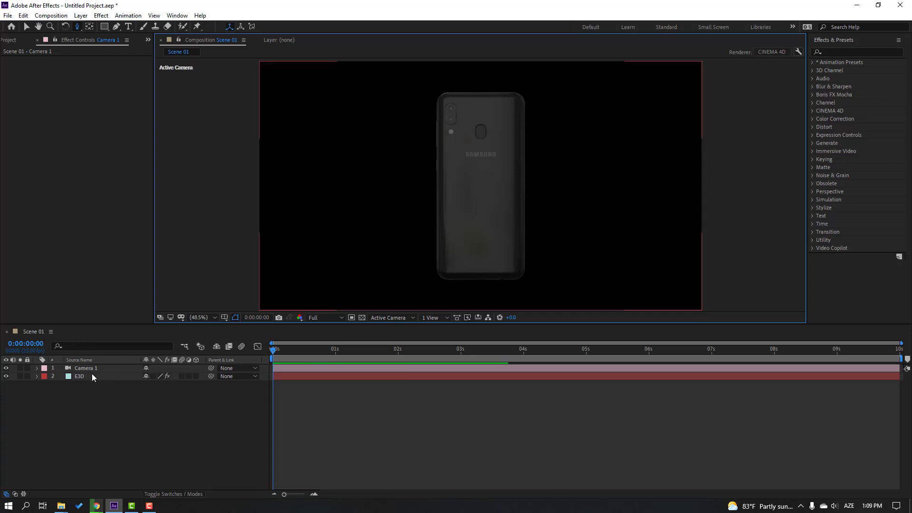
{"action": "left_click", "coordinate": [92, 376]}
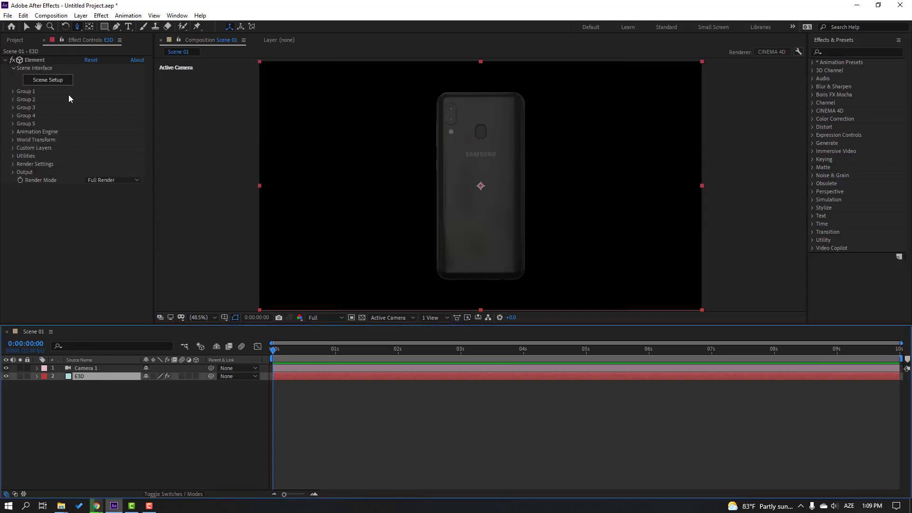
{"action": "left_click", "coordinate": [50, 80]}
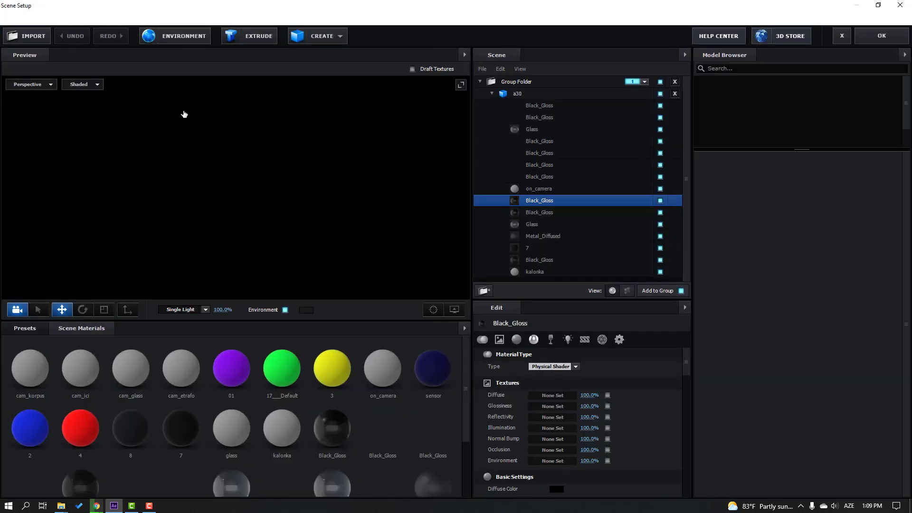
{"action": "left_click_drag", "start_coordinate": [298, 207], "coordinate": [221, 218]}
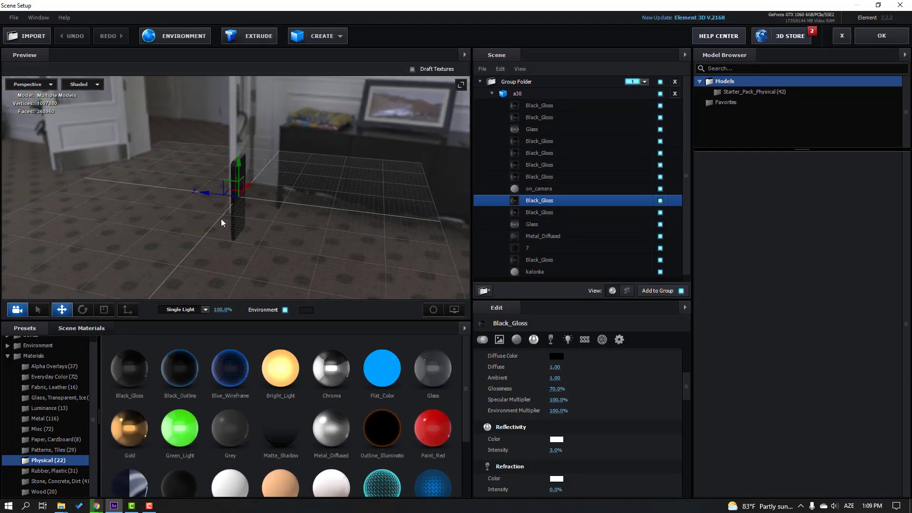
{"action": "left_click", "coordinate": [285, 310]}
{"action": "left_click_drag", "start_coordinate": [274, 283], "coordinate": [272, 236]}
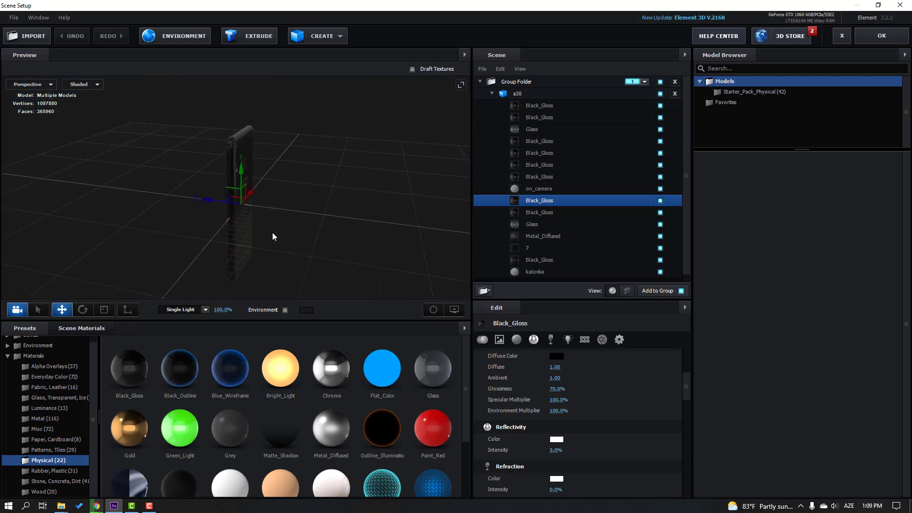
Step: Create a plane at the phone's position and scale it uniformly to about 2207% as a large floor
{"action": "left_click", "coordinate": [335, 39]}
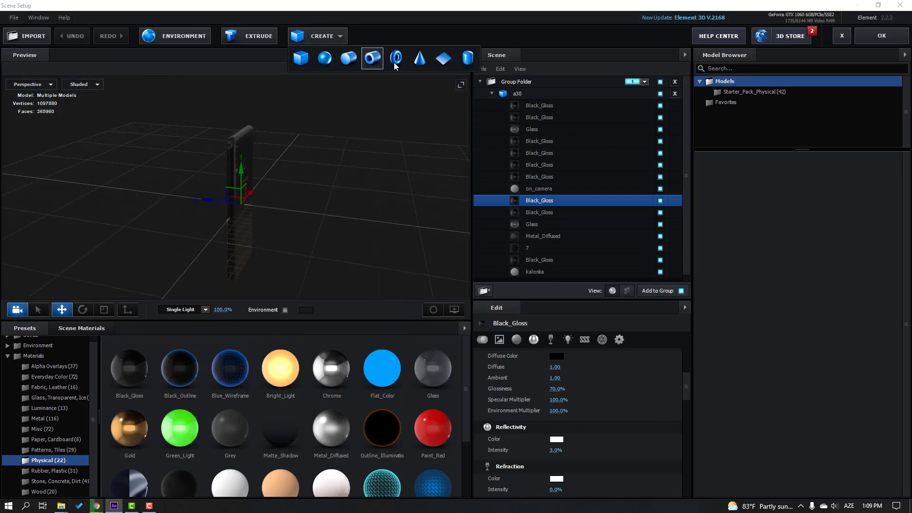
{"action": "left_click", "coordinate": [444, 62]}
{"action": "left_click_drag", "start_coordinate": [176, 247], "coordinate": [140, 295]}
{"action": "left_click", "coordinate": [104, 309]}
{"action": "left_click_drag", "start_coordinate": [273, 206], "coordinate": [342, 129]}
{"action": "scroll", "coordinate": [354, 180], "scroll_direction": "down", "scroll_amount": 6}
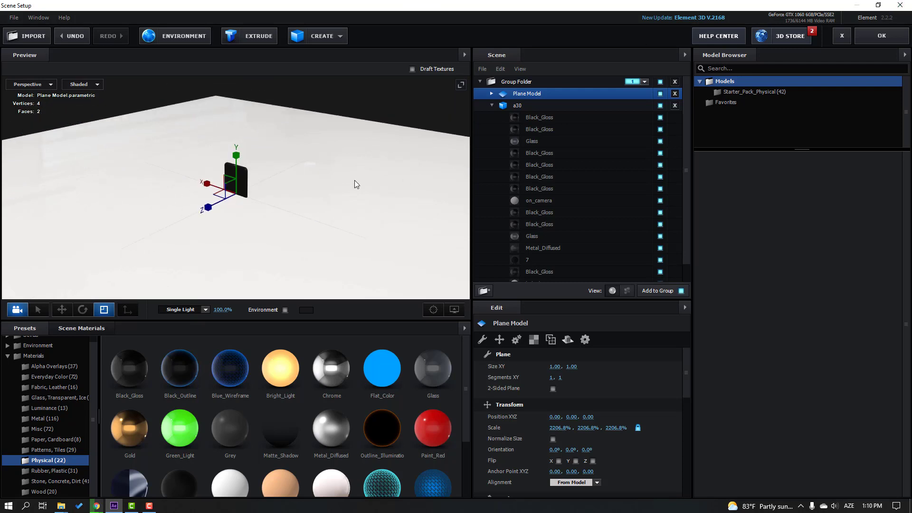
Step: Apply the Black_Gloss physical material to the floor plane
{"action": "scroll", "coordinate": [258, 215], "scroll_direction": "up", "scroll_amount": 2}
{"action": "scroll", "coordinate": [259, 214], "scroll_direction": "up", "scroll_amount": 1}
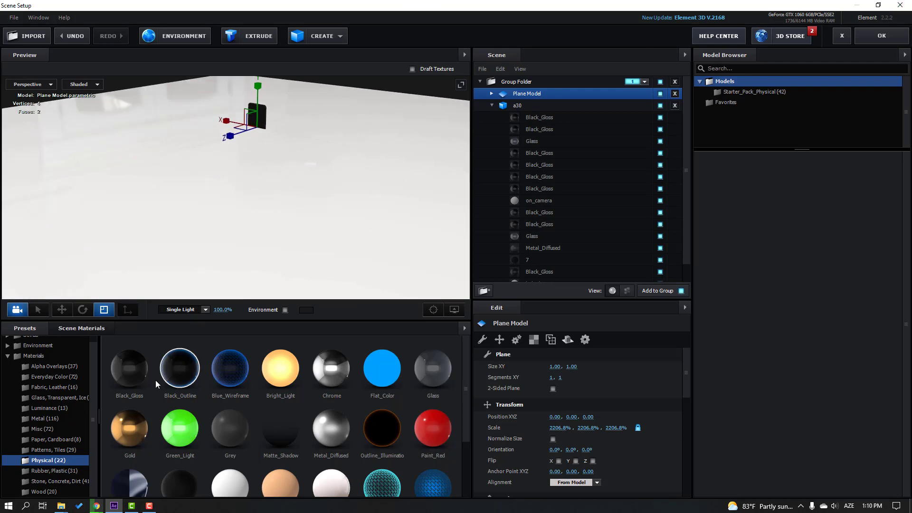
{"action": "left_click_drag", "start_coordinate": [122, 376], "coordinate": [136, 168]}
Step: Lower the floor plane along Y to about -0.89 so it sits at the phone's bottom edge
{"action": "left_click", "coordinate": [492, 105]}
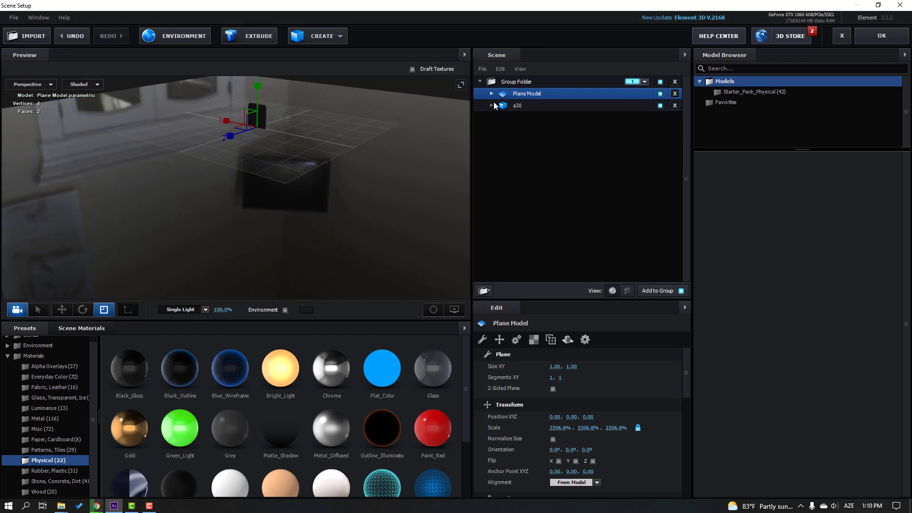
{"action": "left_click", "coordinate": [491, 94]}
{"action": "left_click", "coordinate": [534, 106]}
{"action": "scroll", "coordinate": [344, 211], "scroll_direction": "up", "scroll_amount": 3}
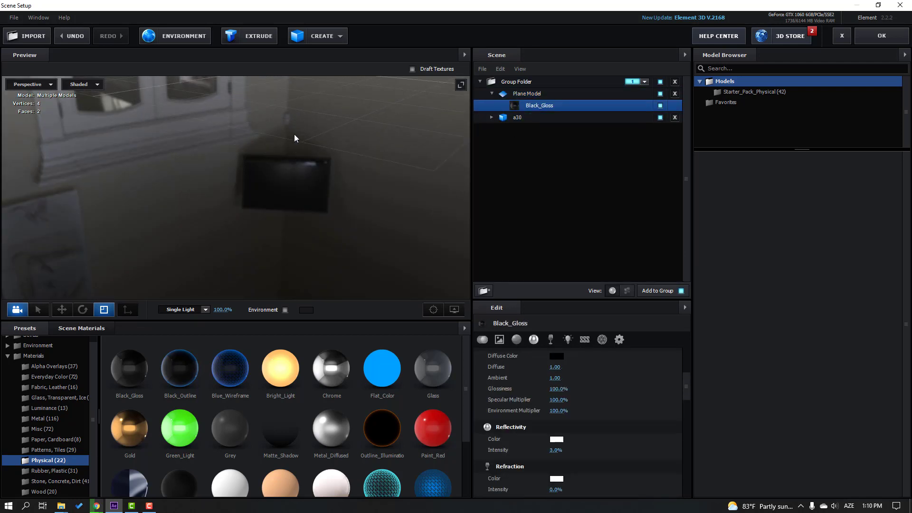
{"action": "left_click_drag", "start_coordinate": [331, 144], "coordinate": [286, 235]}
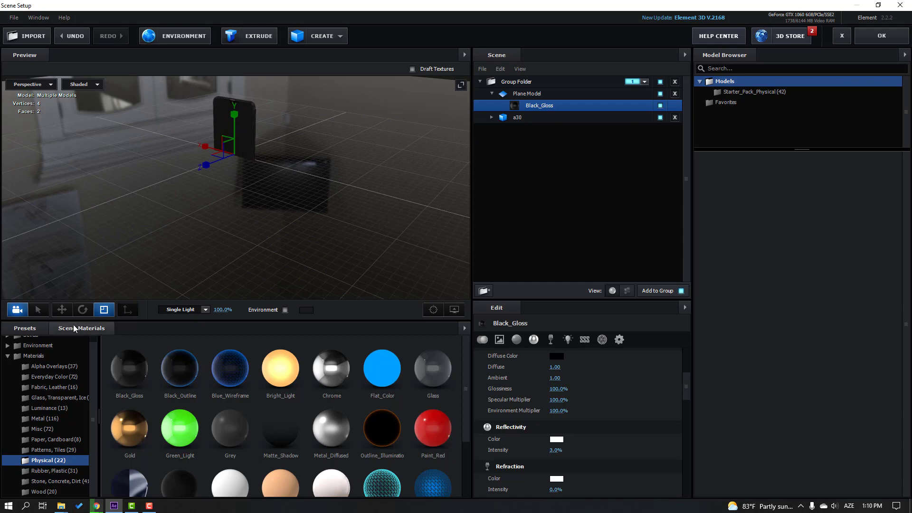
{"action": "left_click", "coordinate": [62, 311]}
{"action": "scroll", "coordinate": [281, 154], "scroll_direction": "up", "scroll_amount": 3}
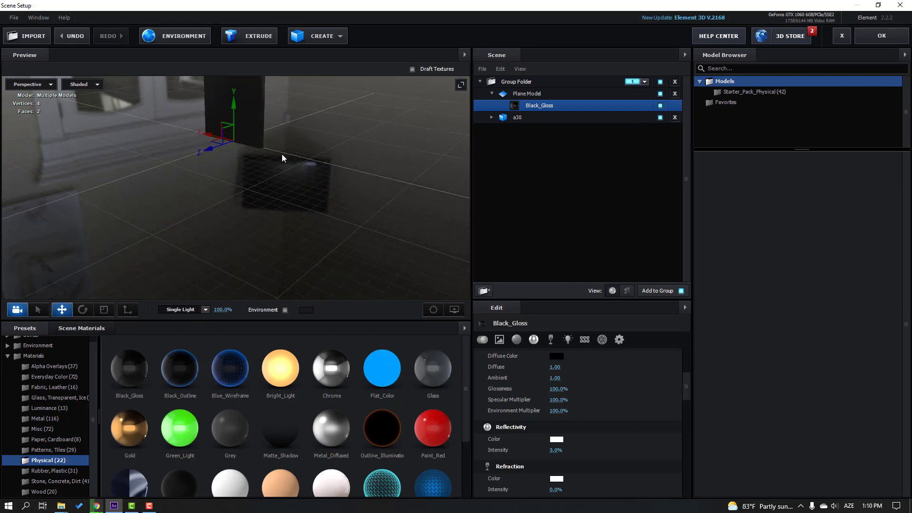
{"action": "left_click_drag", "start_coordinate": [281, 154], "coordinate": [289, 150]}
{"action": "left_click_drag", "start_coordinate": [232, 107], "coordinate": [202, 189]}
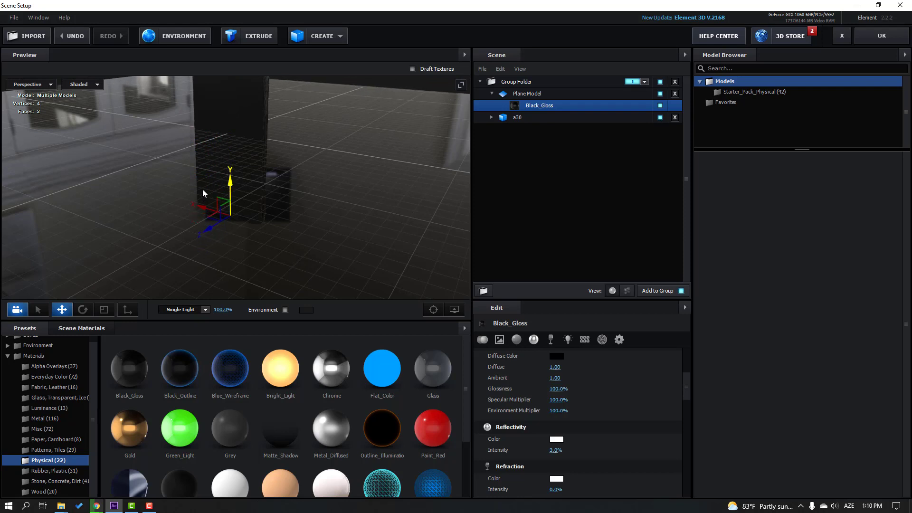
Step: Select the Plane Model and a30 together and raise both along the Y axis
{"action": "left_click", "coordinate": [534, 94]}
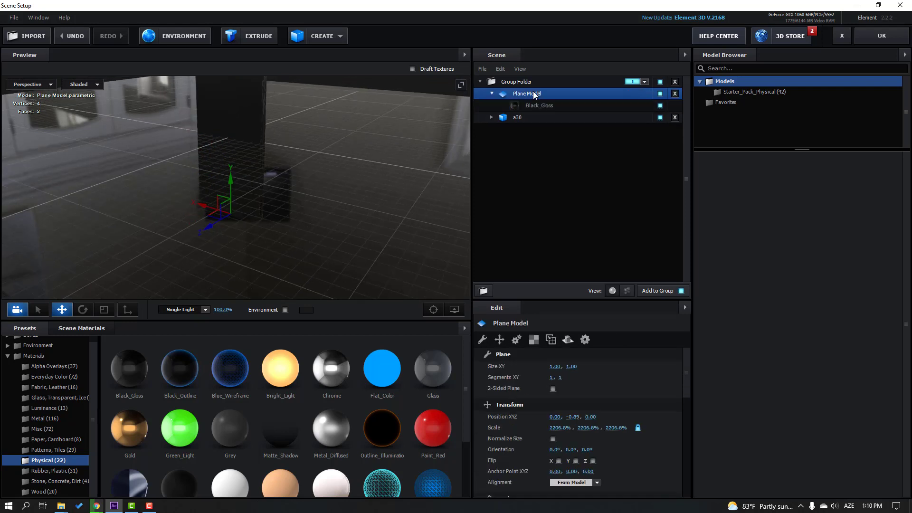
{"action": "left_click", "coordinate": [518, 119], "text": "ctrl"}
{"action": "scroll", "coordinate": [319, 150], "scroll_direction": "down", "scroll_amount": 5}
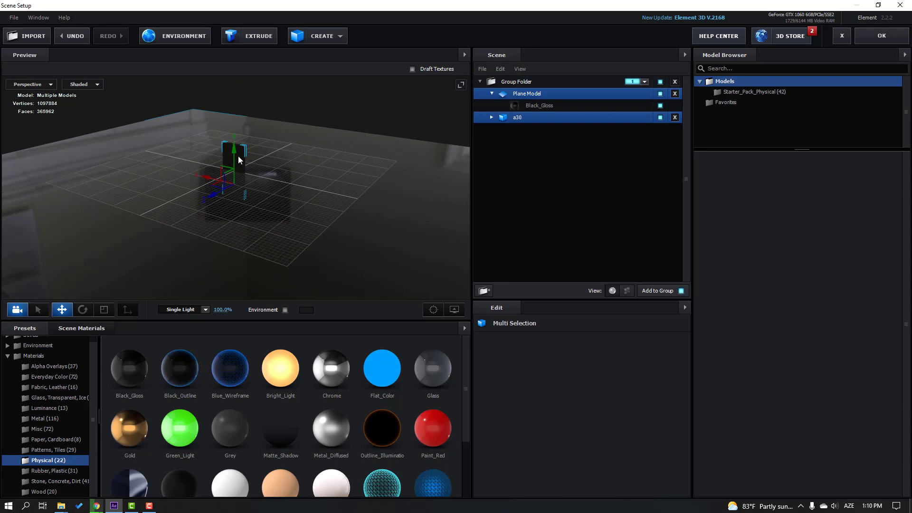
{"action": "left_click_drag", "start_coordinate": [237, 159], "coordinate": [257, 107]}
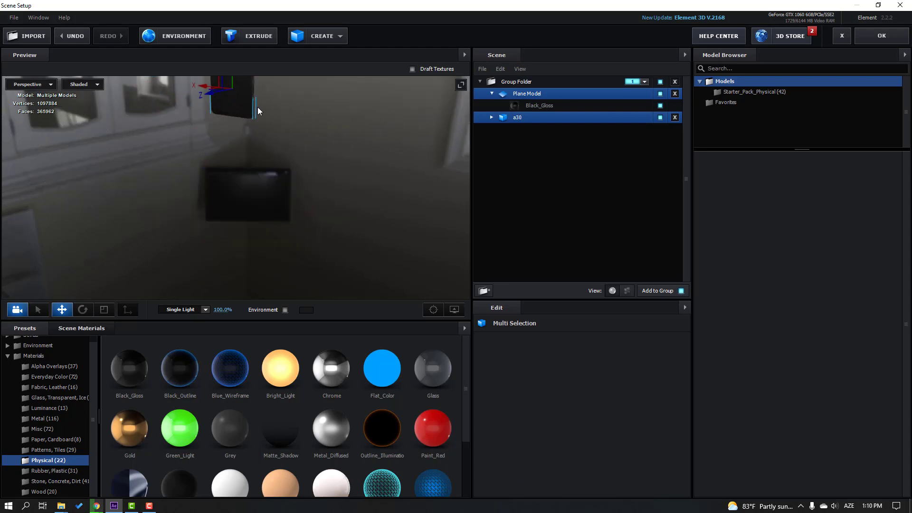
{"action": "left_click_drag", "start_coordinate": [331, 111], "coordinate": [325, 157]}
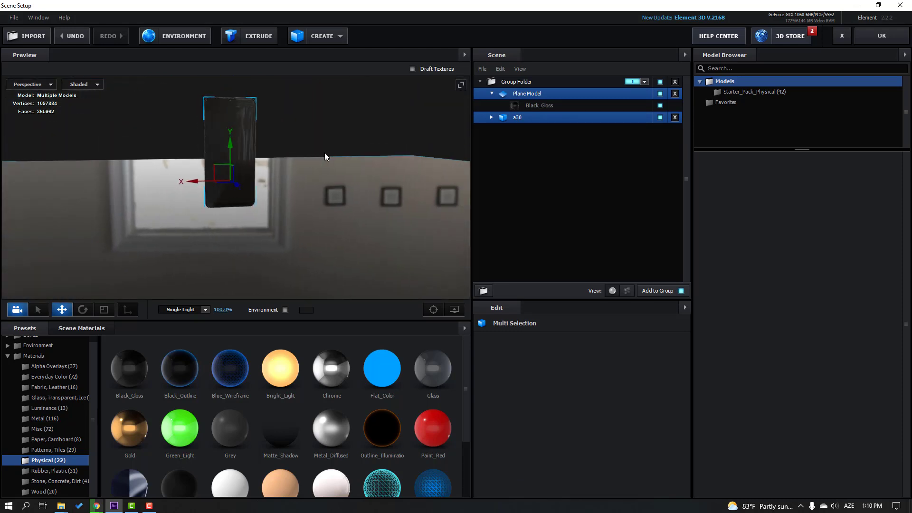
Step: Set the plane's Reflect Mode to Mirror Surface and fine-tune its height against the phone's bottom edge
{"action": "left_click", "coordinate": [525, 95]}
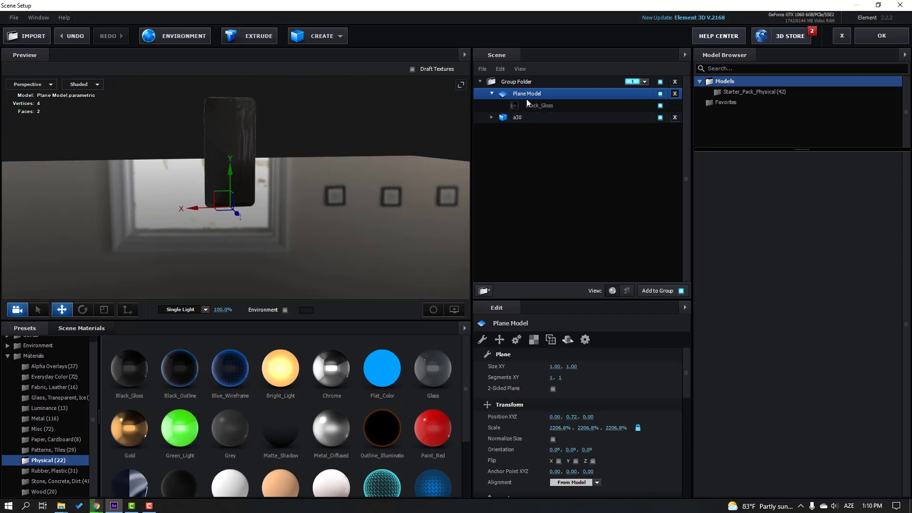
{"action": "left_click", "coordinate": [566, 339]}
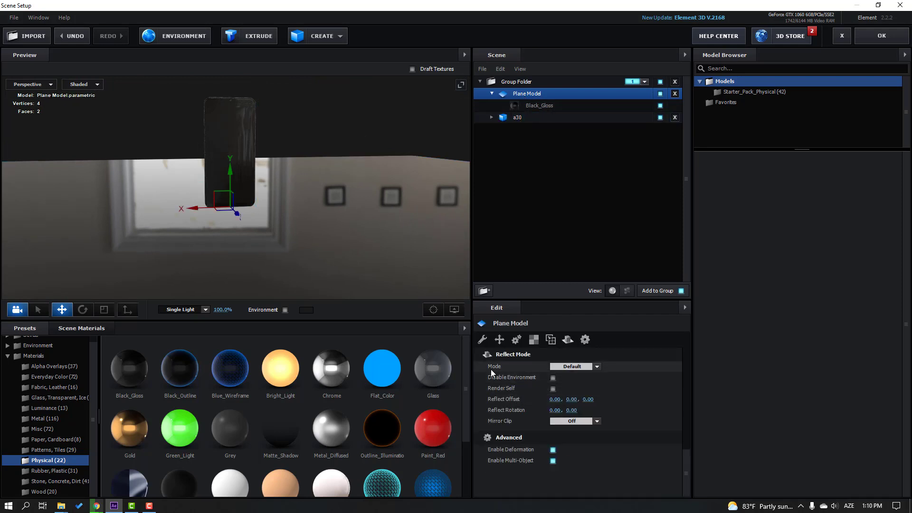
{"action": "left_click", "coordinate": [588, 367]}
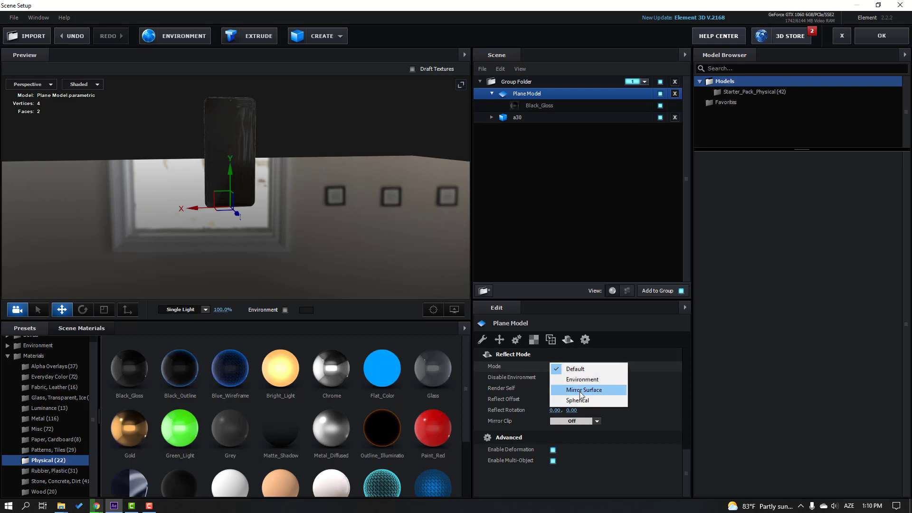
{"action": "left_click", "coordinate": [577, 390]}
{"action": "scroll", "coordinate": [290, 229], "scroll_direction": "up", "scroll_amount": 5}
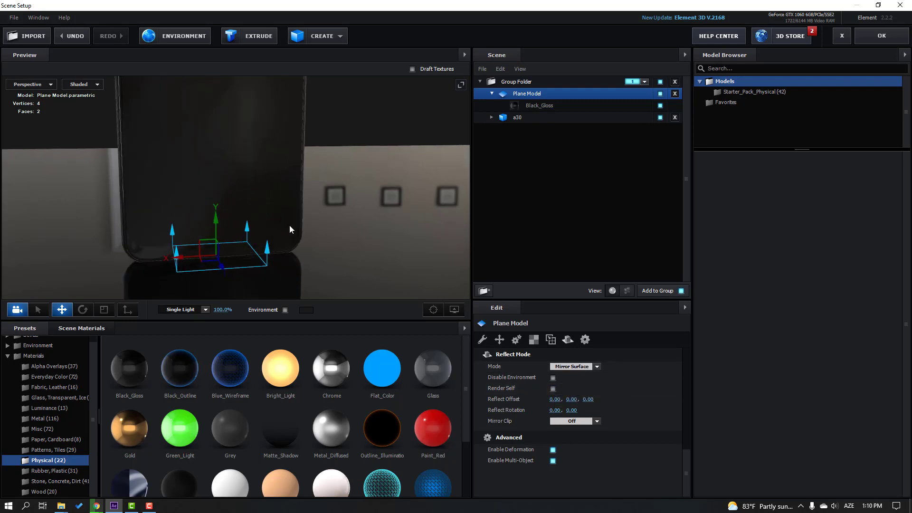
{"action": "left_click_drag", "start_coordinate": [290, 226], "coordinate": [286, 142]}
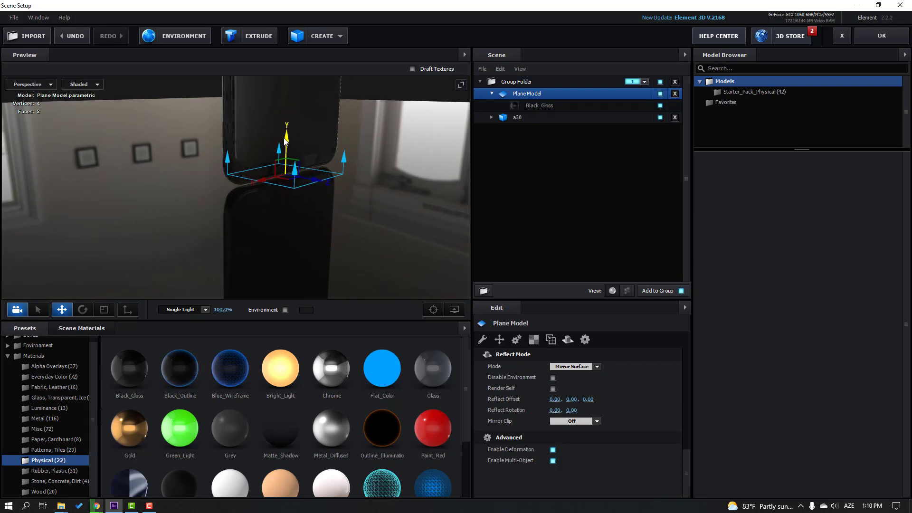
Step: Set the Glossiness of the plane's Black_Gloss material to 68%
{"action": "left_click", "coordinate": [535, 106]}
{"action": "left_click_drag", "start_coordinate": [683, 386], "coordinate": [684, 387]}
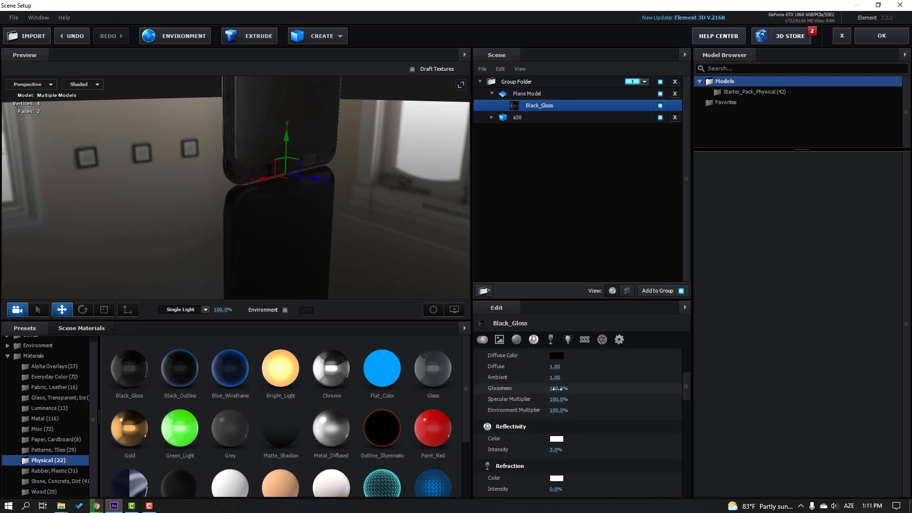
{"action": "left_click_drag", "start_coordinate": [556, 388], "coordinate": [540, 388]}
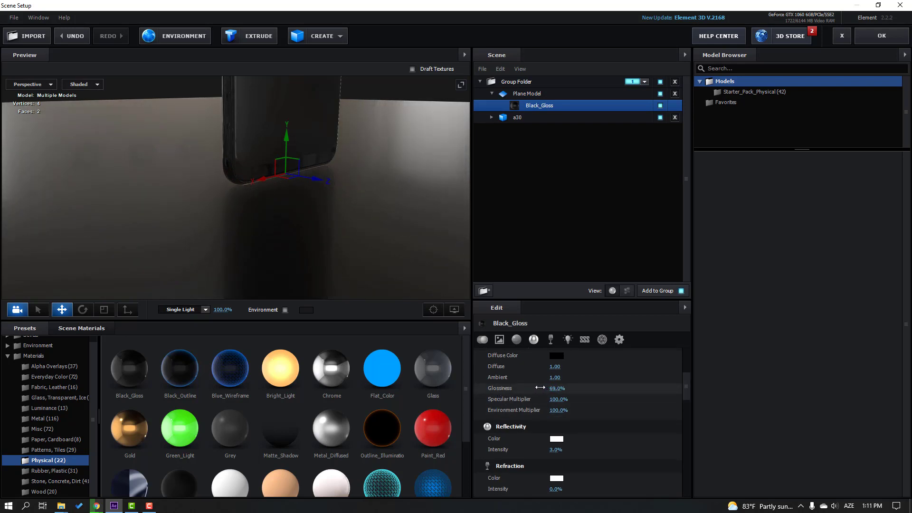
Step: Apply the pink Default wallpaper material from the scene materials to the phone's screen
{"action": "left_click_drag", "start_coordinate": [349, 231], "coordinate": [157, 280]}
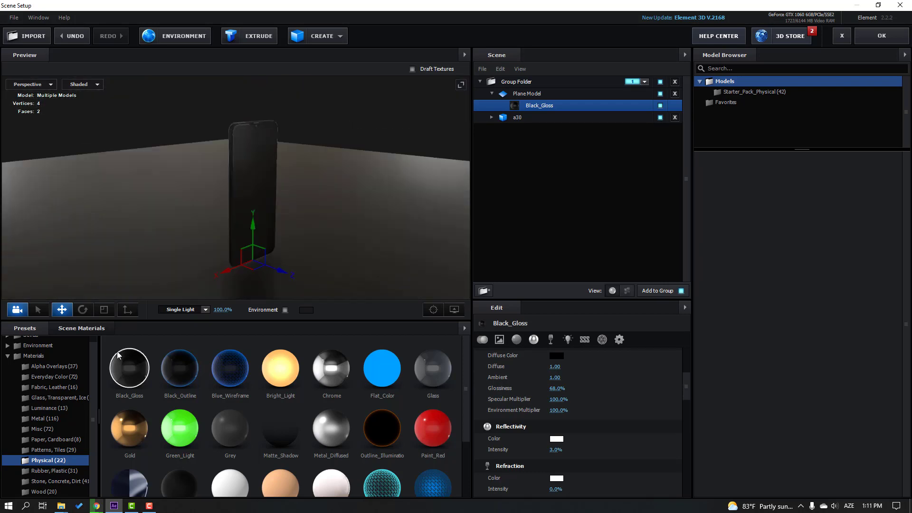
{"action": "left_click", "coordinate": [78, 329]}
{"action": "left_click_drag", "start_coordinate": [291, 228], "coordinate": [228, 202]}
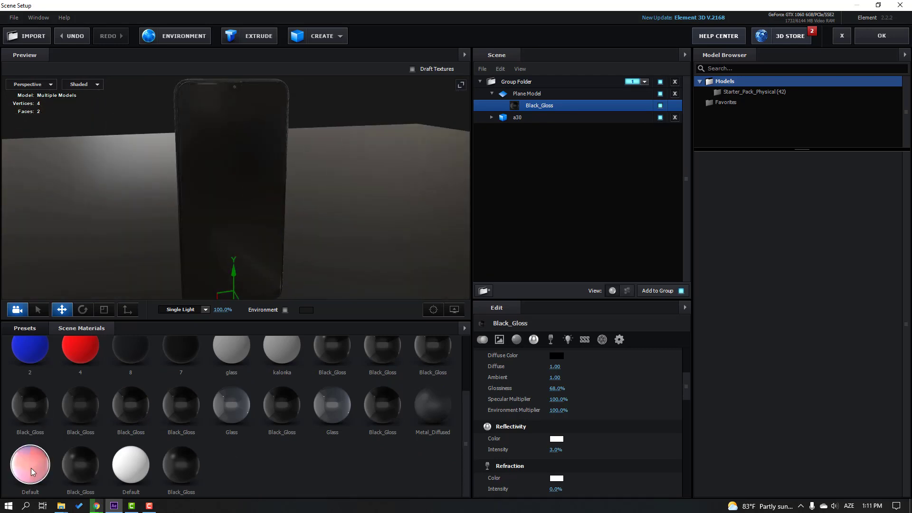
{"action": "left_click_drag", "start_coordinate": [32, 471], "coordinate": [227, 120]}
{"action": "mouse_move", "coordinate": [249, 144]}
{"action": "left_mouse_down"}
{"action": "mouse_move", "coordinate": [224, 150]}
{"action": "mouse_move", "coordinate": [238, 138]}
{"action": "left_mouse_up"}
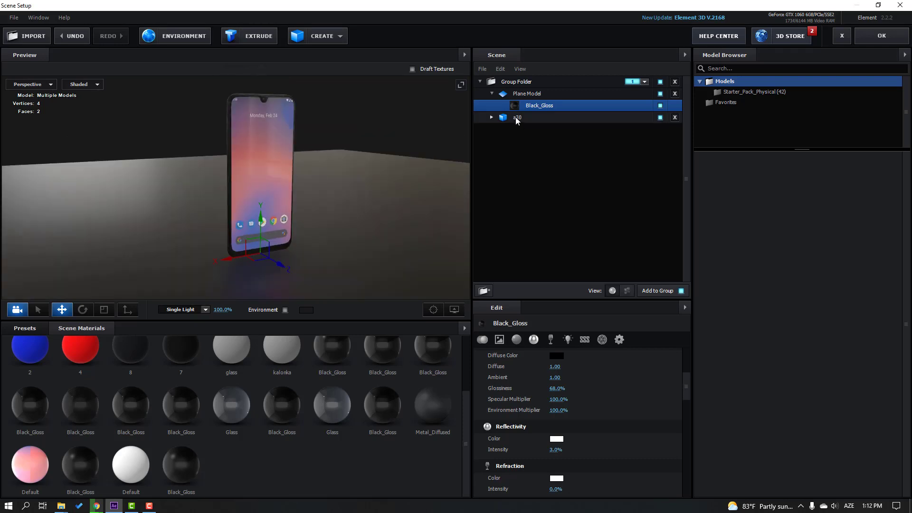
Step: Assign the a30 model to auxiliary animation Channel 1 and accept the scene setup
{"action": "left_click", "coordinate": [517, 117]}
{"action": "left_click_drag", "start_coordinate": [682, 376], "coordinate": [684, 398]}
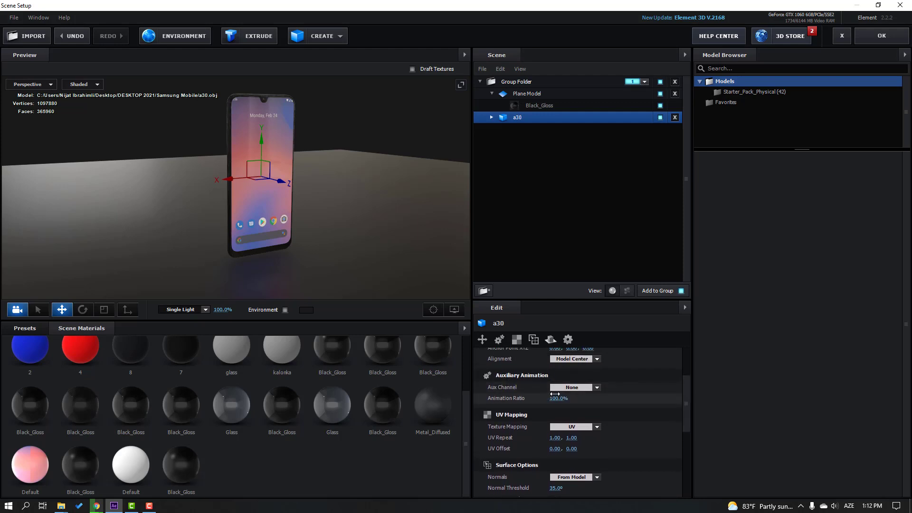
{"action": "scroll", "coordinate": [555, 394], "scroll_direction": "up", "scroll_amount": 2}
{"action": "left_click", "coordinate": [572, 420]}
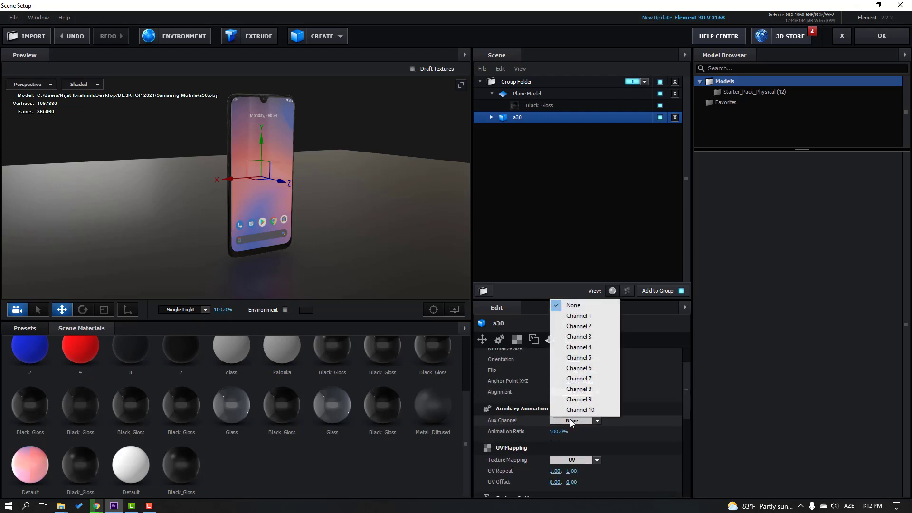
{"action": "left_click", "coordinate": [589, 316]}
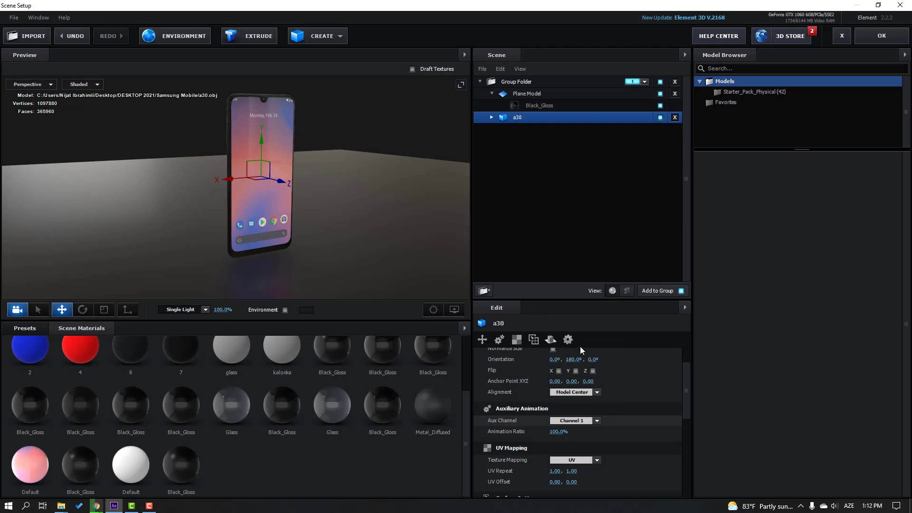
{"action": "left_click", "coordinate": [873, 38]}
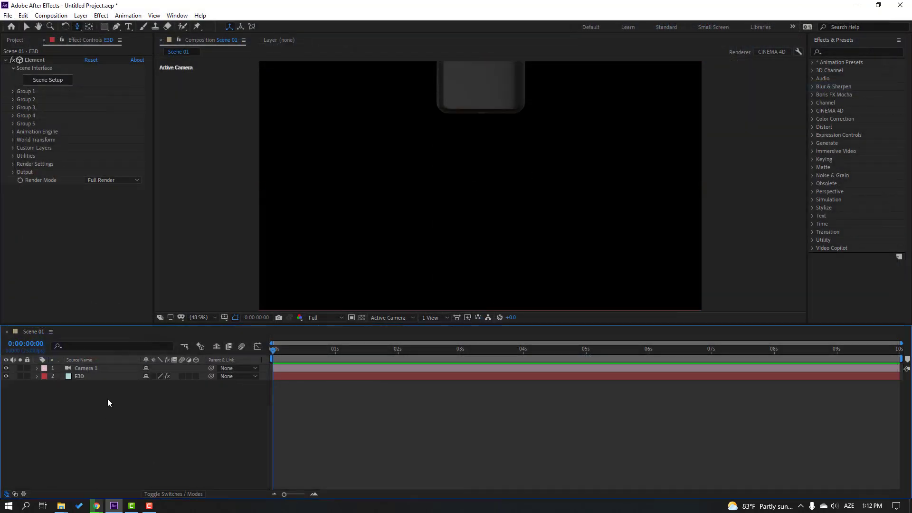
Step: Orbit and pan Camera 1 to frame the whole back of the phone standing on the floor
{"action": "left_click", "coordinate": [87, 369]}
{"action": "key", "text": "c"}
{"action": "left_click_drag", "start_coordinate": [463, 181], "coordinate": [409, 330]}
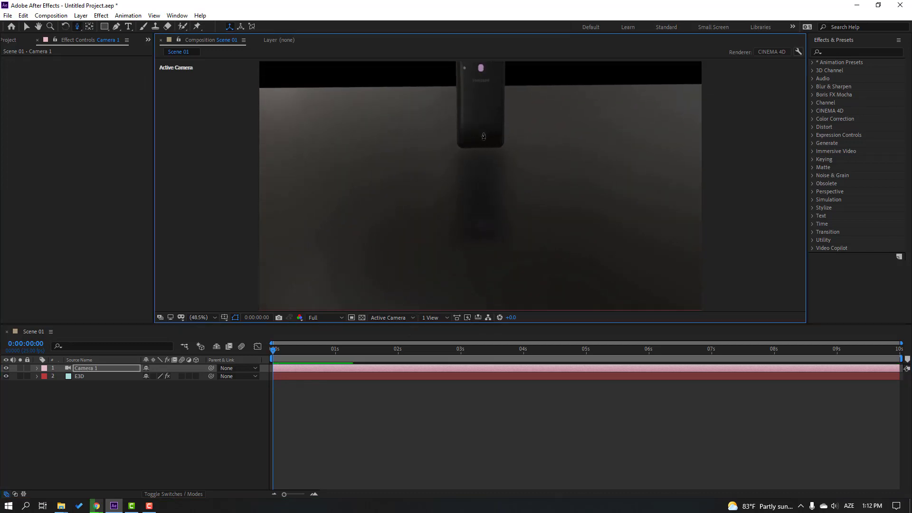
{"action": "key", "text": "c"}
{"action": "key", "text": "c"}
{"action": "key", "text": "c"}
{"action": "left_click_drag", "start_coordinate": [515, 100], "coordinate": [516, 172]}
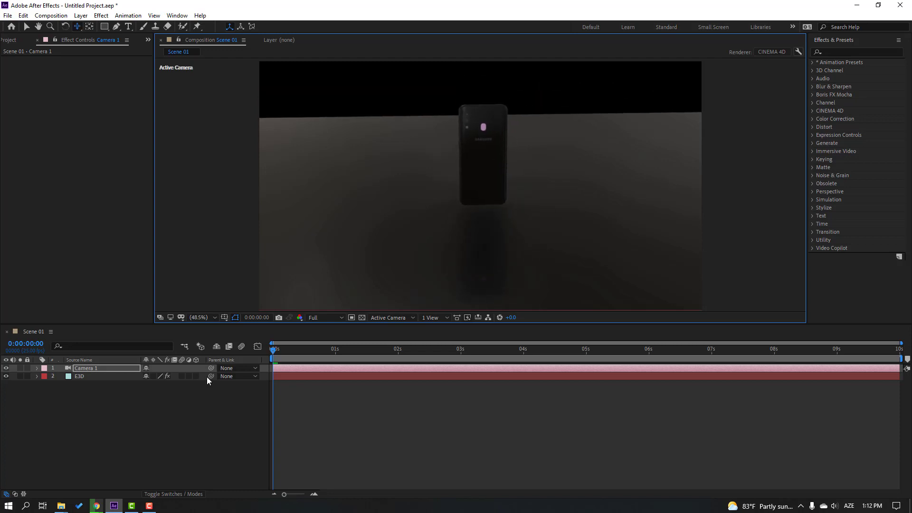
Step: Enable ambient occlusion in the E3D layer's render settings and set the SSAO intensity to 10
{"action": "left_click", "coordinate": [78, 377]}
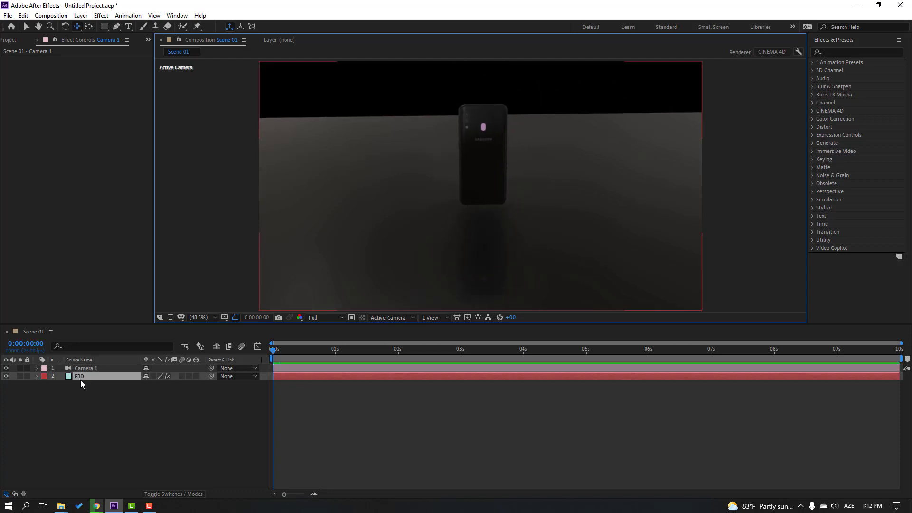
{"action": "left_click", "coordinate": [12, 163]}
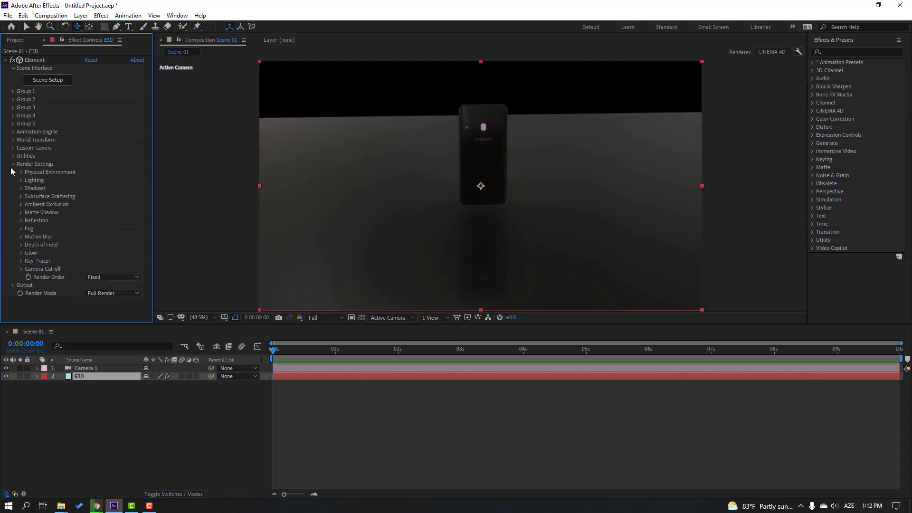
{"action": "left_click", "coordinate": [9, 204]}
{"action": "left_click", "coordinate": [21, 205]}
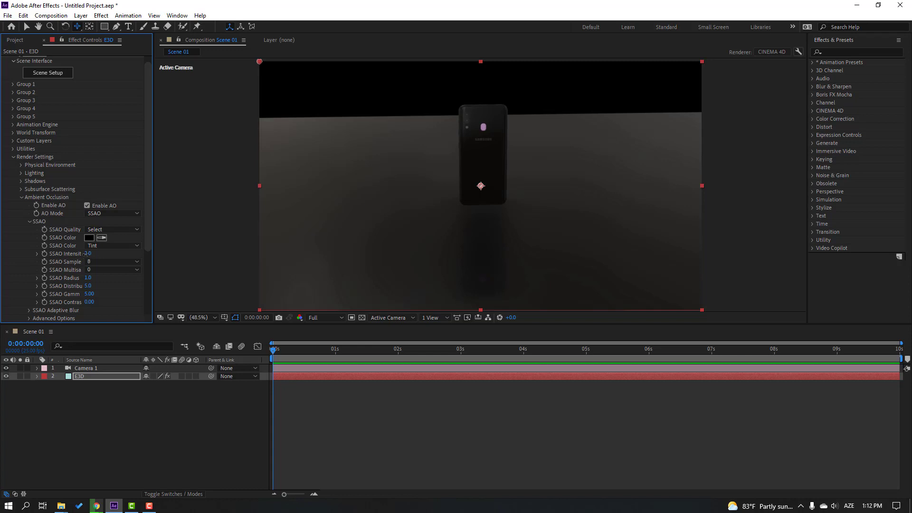
{"action": "type", "text": "10"}
{"action": "key", "text": "Return"}
{"action": "left_click", "coordinate": [21, 199]}
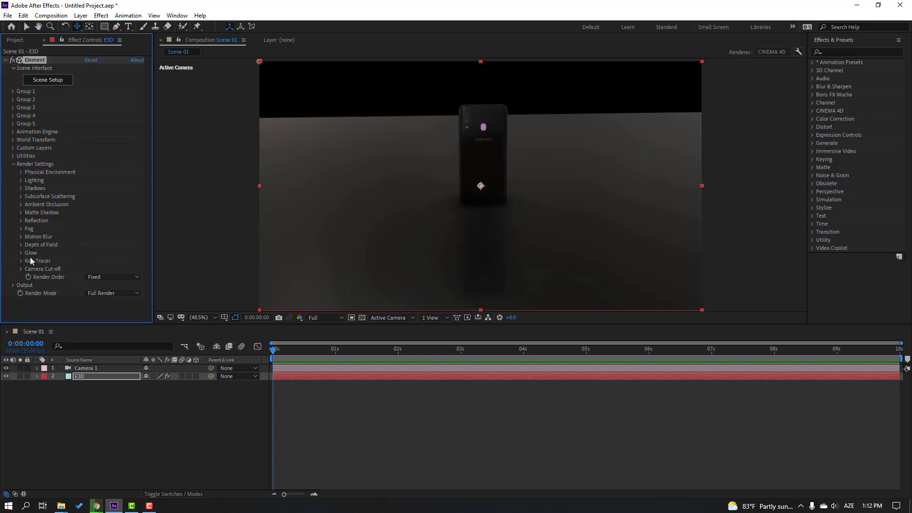
Step: Add the Cinema lighting preset in the E3D layer's render settings
{"action": "left_click", "coordinate": [21, 180]}
{"action": "left_click", "coordinate": [103, 205]}
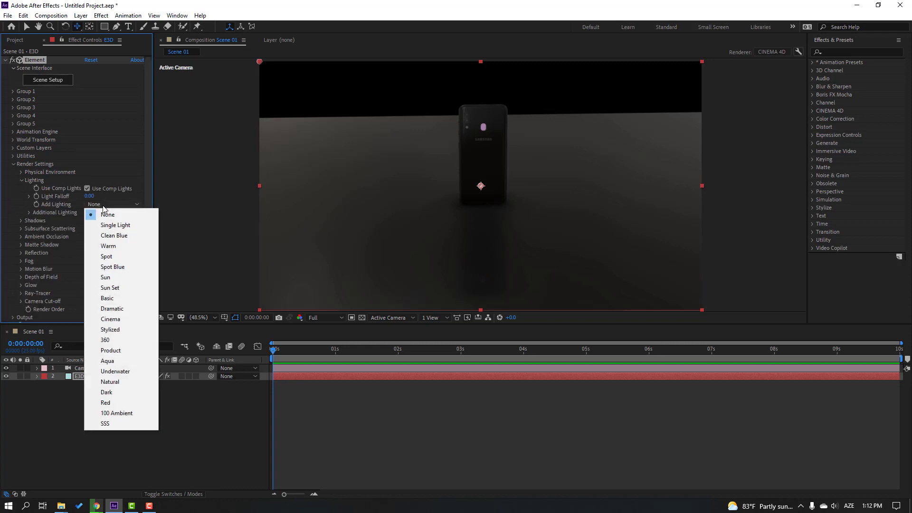
{"action": "left_click", "coordinate": [121, 321]}
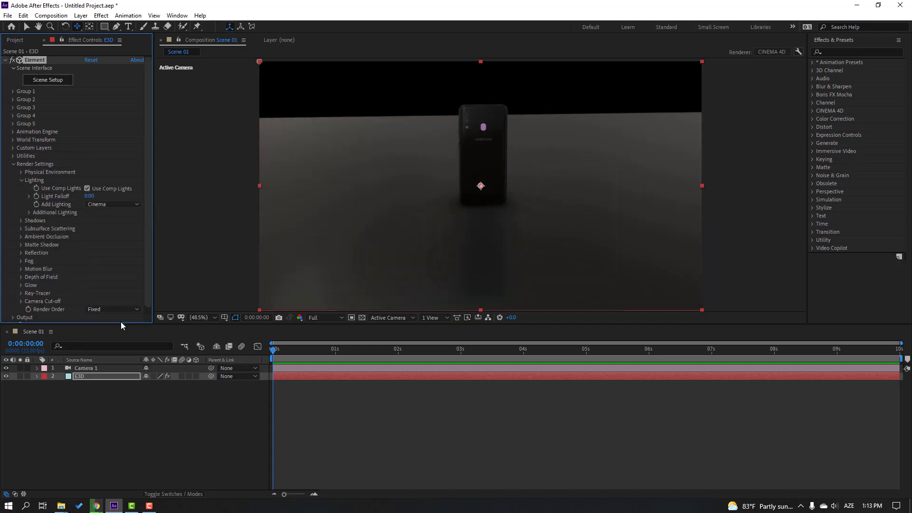
{"action": "left_click", "coordinate": [126, 405]}
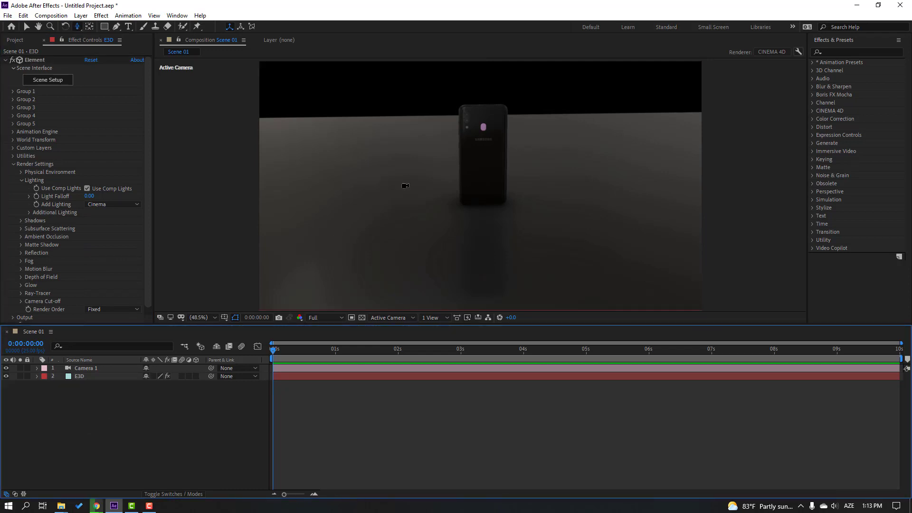
Step: Orbit the camera to the phone's front, dolly closer, and pan to frame the lower screen with its floor reflection
{"action": "left_click_drag", "start_coordinate": [465, 228], "coordinate": [515, 82]}
{"action": "key", "text": "c"}
{"action": "left_click_drag", "start_coordinate": [449, 151], "coordinate": [582, 159]}
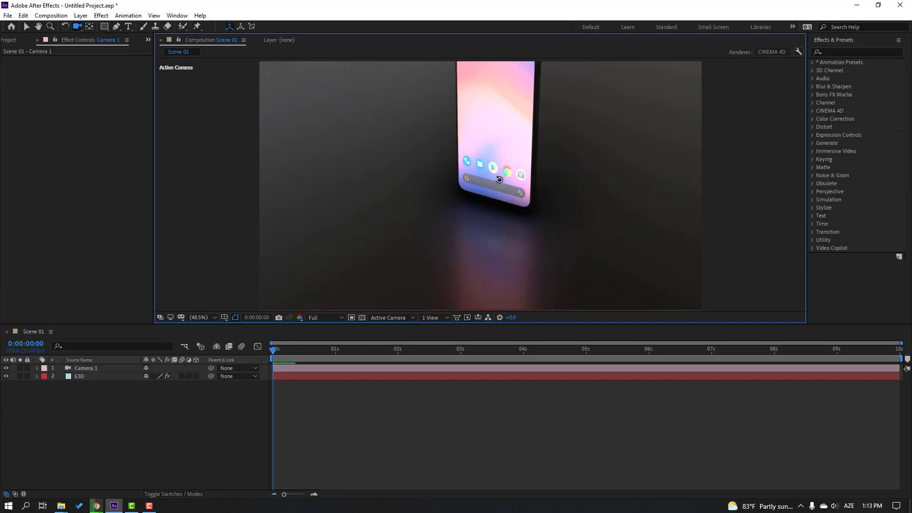
{"action": "key", "text": "c"}
{"action": "left_click_drag", "start_coordinate": [501, 181], "coordinate": [512, 112]}
{"action": "key", "text": "c"}
{"action": "key", "text": "c"}
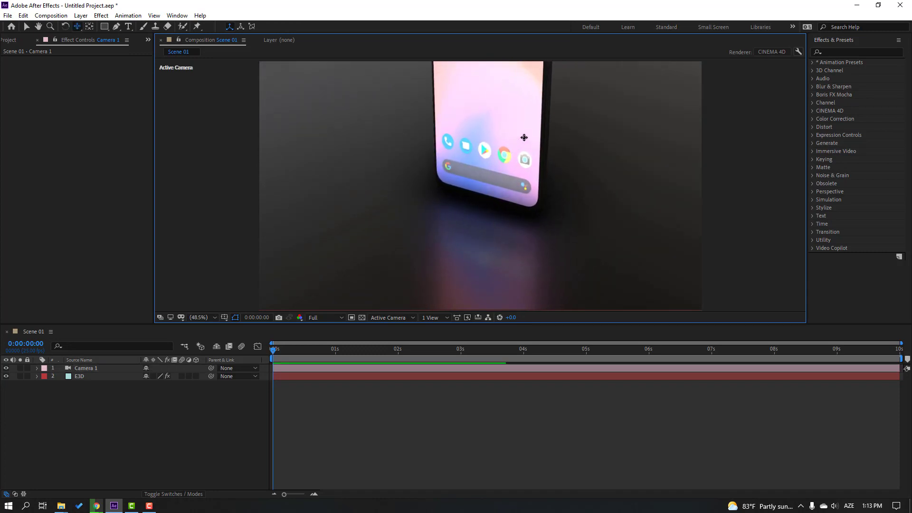
{"action": "left_click_drag", "start_coordinate": [514, 148], "coordinate": [492, 165]}
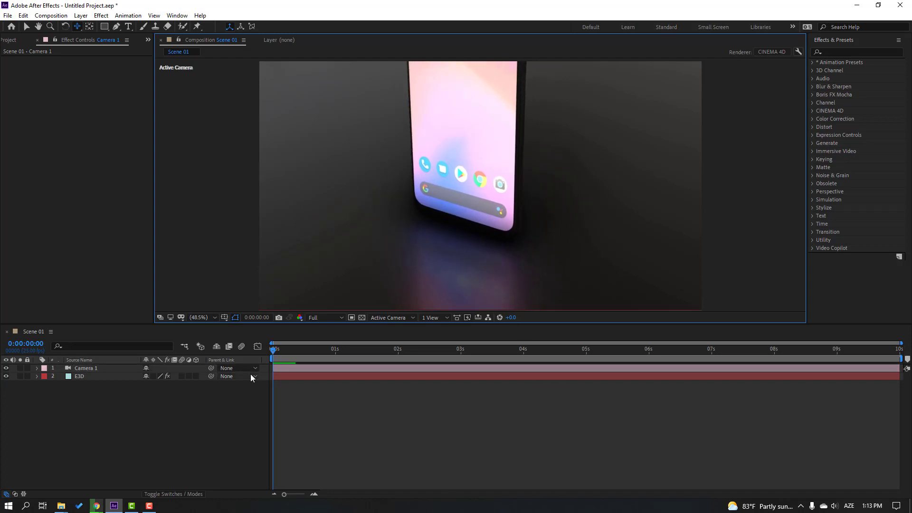
Step: Open the position and rotation settings of aux Channel 1 in Group 1 of the E3D layer's Element effect
{"action": "left_click", "coordinate": [86, 377]}
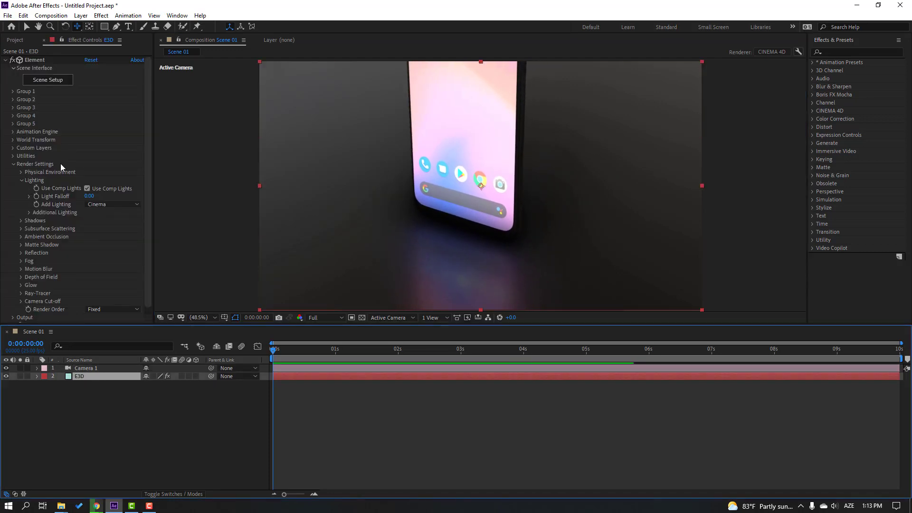
{"action": "left_click", "coordinate": [14, 163]}
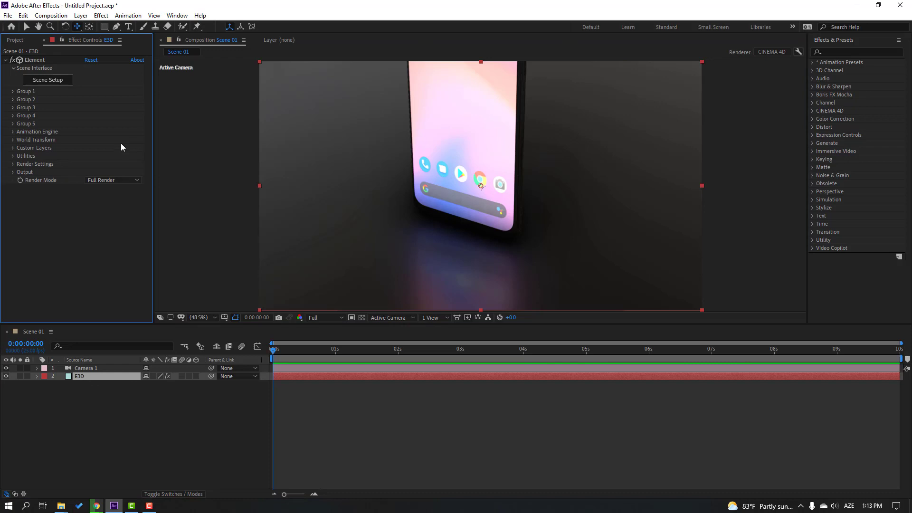
{"action": "left_click", "coordinate": [13, 92]}
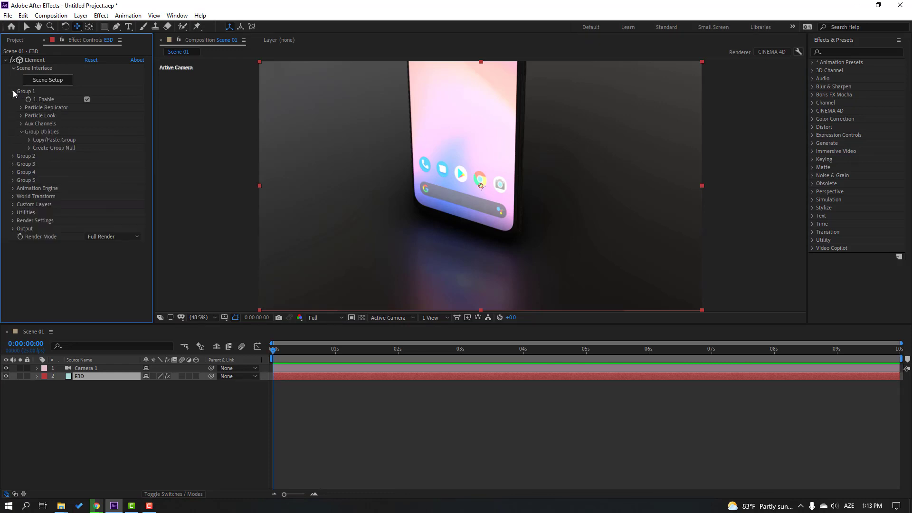
{"action": "left_click", "coordinate": [21, 124]}
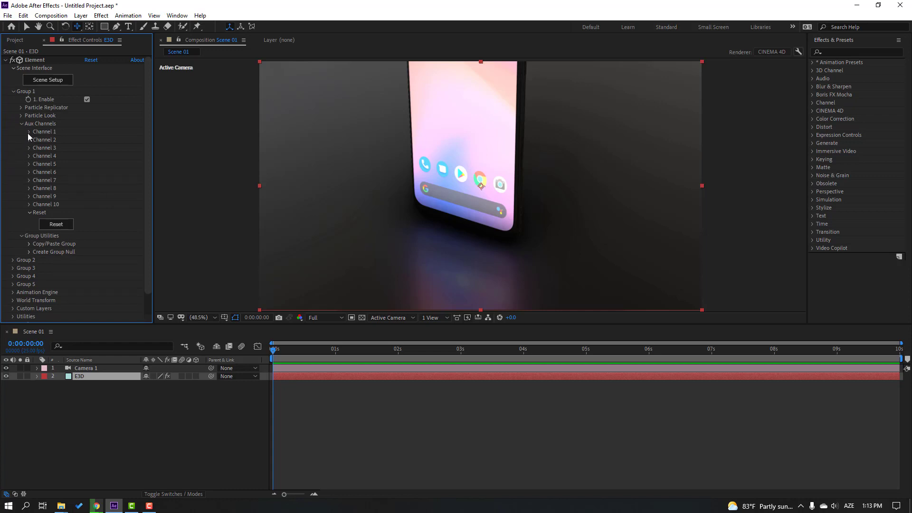
{"action": "left_click", "coordinate": [28, 132]}
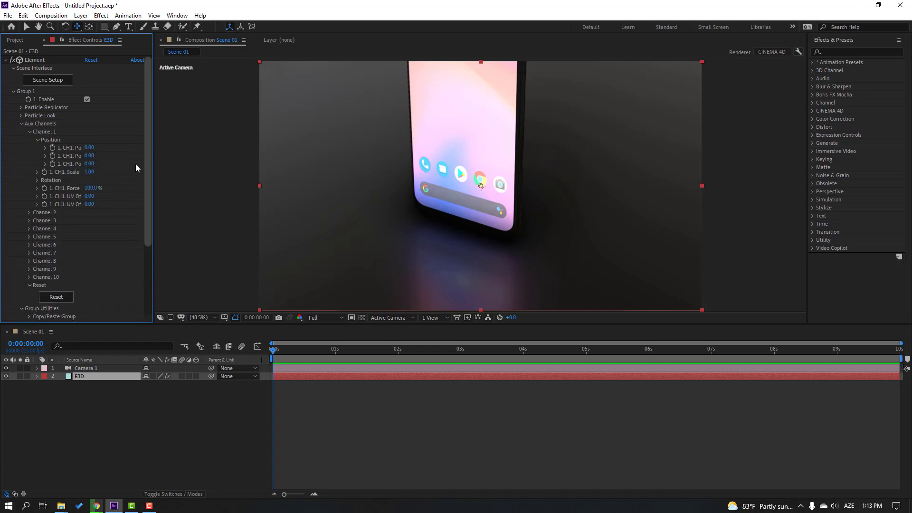
{"action": "mouse_move", "coordinate": [89, 148]}
{"action": "left_mouse_down"}
{"action": "mouse_move", "coordinate": [304, 147]}
{"action": "mouse_move", "coordinate": [93, 148]}
{"action": "left_mouse_up"}
{"action": "key", "text": "ctrl+z"}
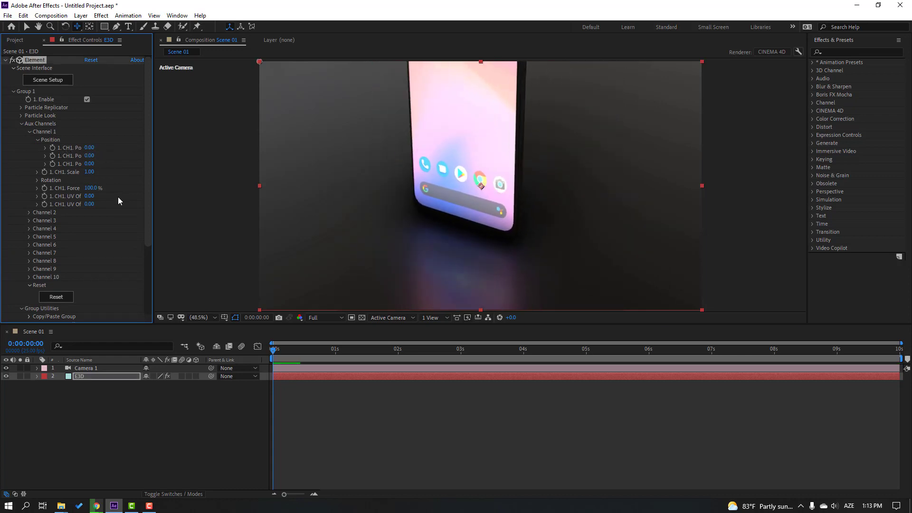
{"action": "left_click", "coordinate": [118, 204]}
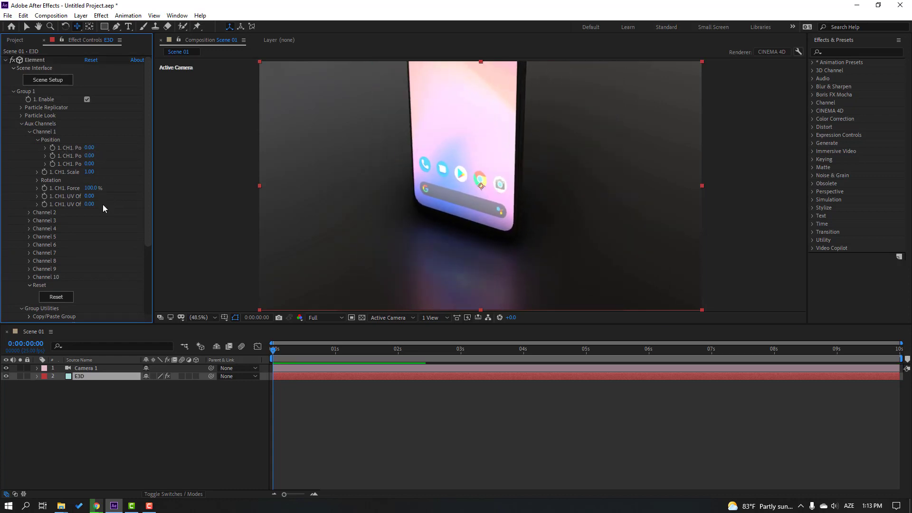
{"action": "left_click", "coordinate": [36, 180]}
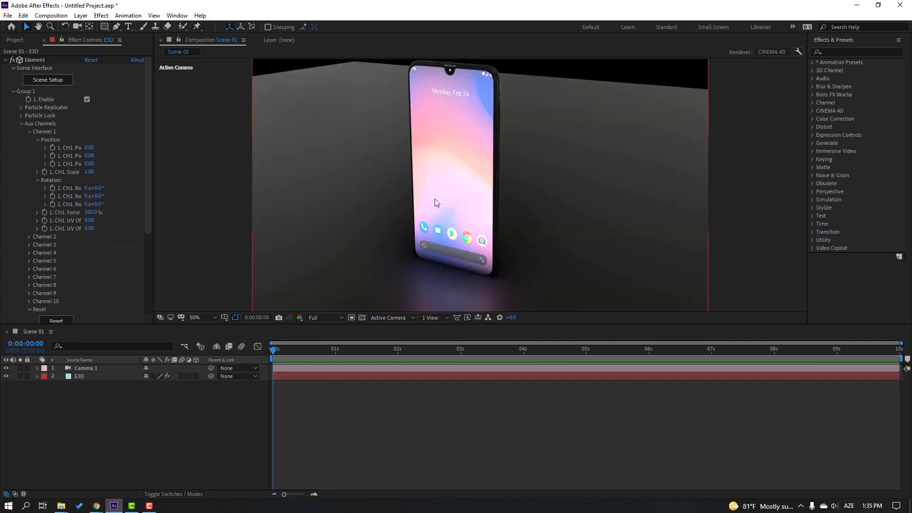
Step: Orbit the camera to face the phone's front and set Channel 1's position to X -0.25 and Y 0.01
{"action": "key", "text": "c"}
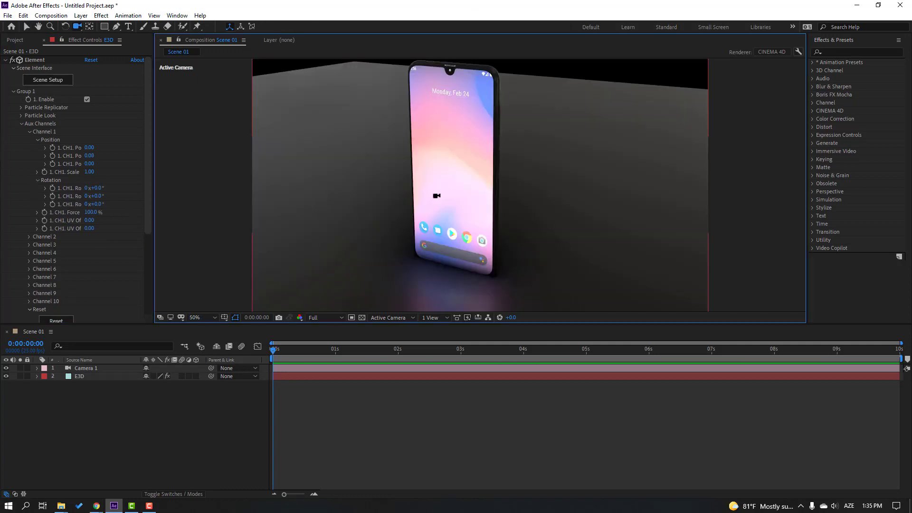
{"action": "left_click_drag", "start_coordinate": [417, 162], "coordinate": [444, 157]}
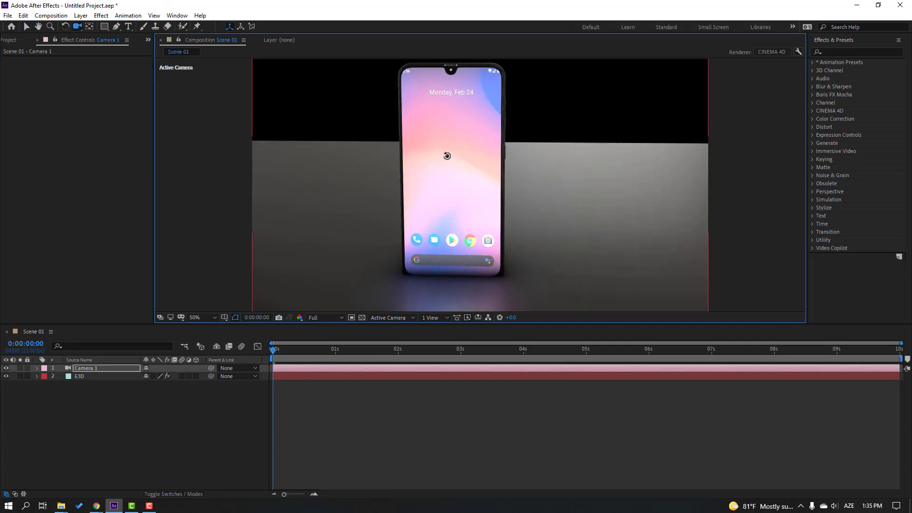
{"action": "left_click", "coordinate": [80, 379]}
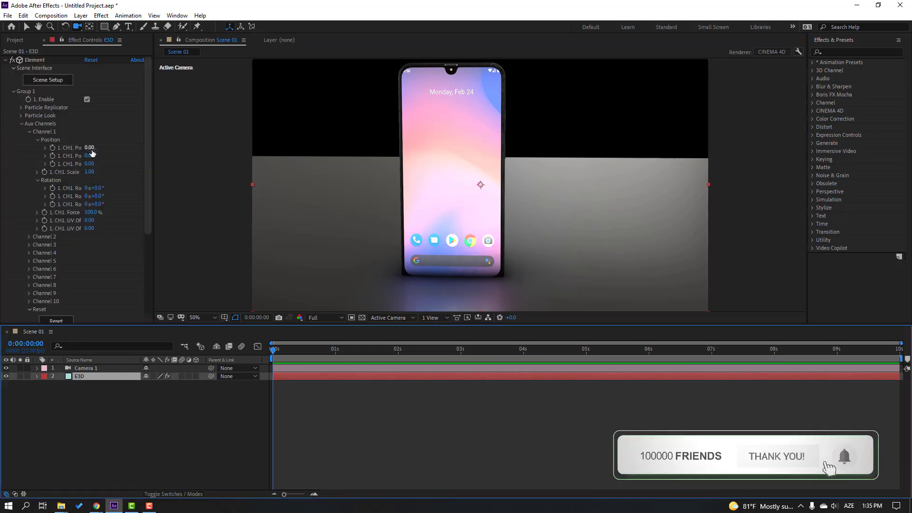
{"action": "left_click_drag", "start_coordinate": [90, 148], "coordinate": [79, 147]}
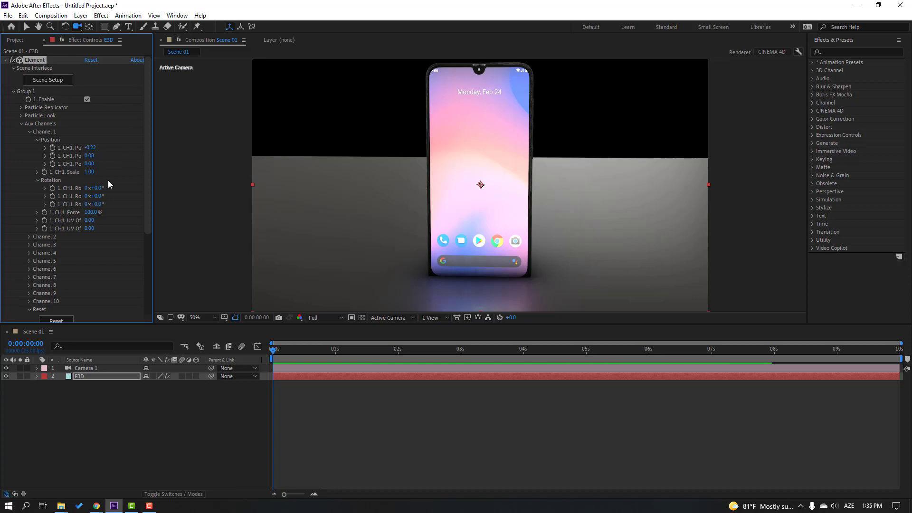
{"action": "key", "text": "ctrl+z"}
{"action": "key", "text": "ctrl+z"}
{"action": "left_click", "coordinate": [28, 27]}
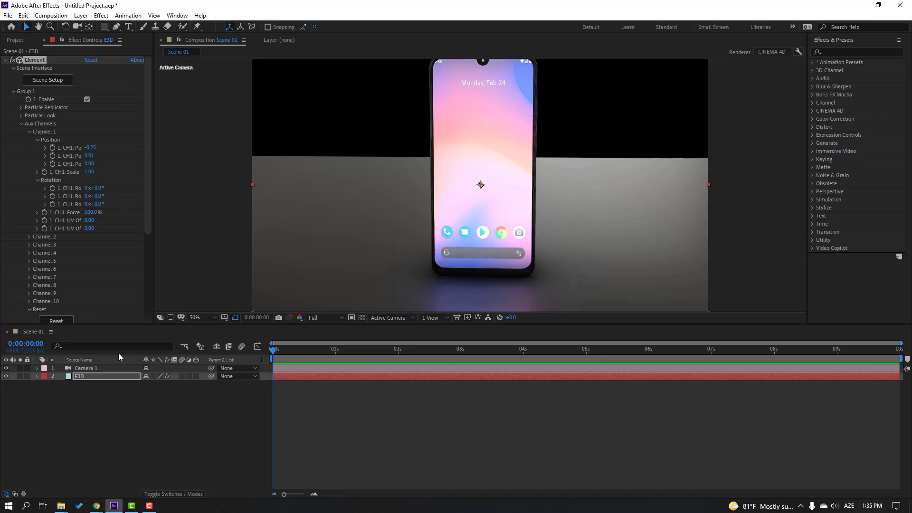
Step: Start keyframing Channel 1's X, Y and Z rotation at 0:00:00:00 and show the E3D layer's keyframes in the timeline
{"action": "left_click", "coordinate": [52, 188]}
{"action": "left_click", "coordinate": [53, 196]}
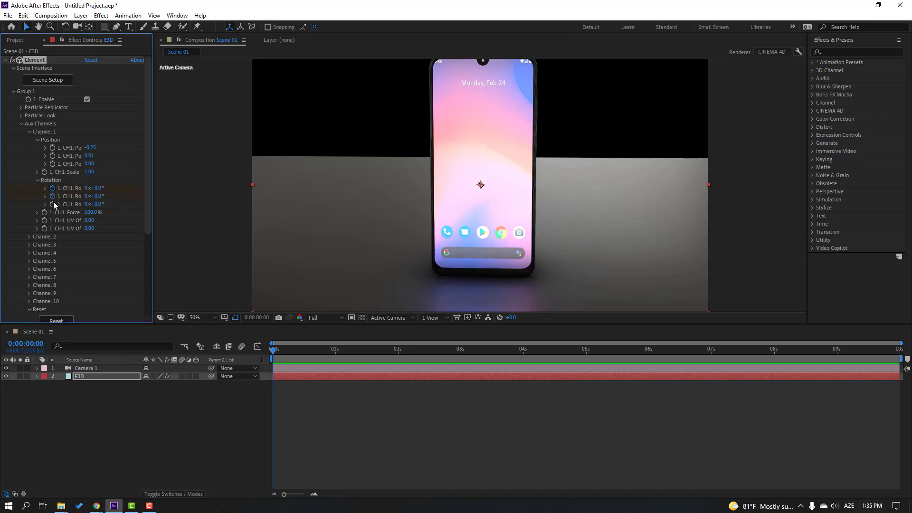
{"action": "left_click", "coordinate": [98, 375]}
{"action": "key", "text": "u"}
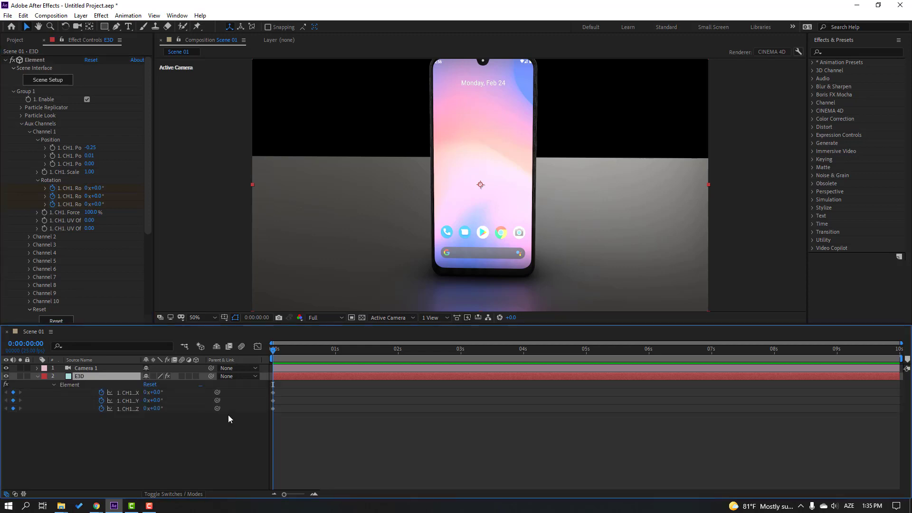
Step: Tilt the phone at 0:00:00:00 with Channel 1 rotation X -65°, Y 55°, Z 54° and X position -0.16
{"action": "mouse_move", "coordinate": [156, 403]}
{"action": "left_mouse_down"}
{"action": "mouse_move", "coordinate": [191, 393]}
{"action": "mouse_move", "coordinate": [148, 393]}
{"action": "mouse_move", "coordinate": [149, 409]}
{"action": "mouse_move", "coordinate": [164, 397]}
{"action": "mouse_move", "coordinate": [137, 392]}
{"action": "mouse_move", "coordinate": [159, 409]}
{"action": "mouse_move", "coordinate": [180, 404]}
{"action": "mouse_move", "coordinate": [152, 395]}
{"action": "left_mouse_up"}
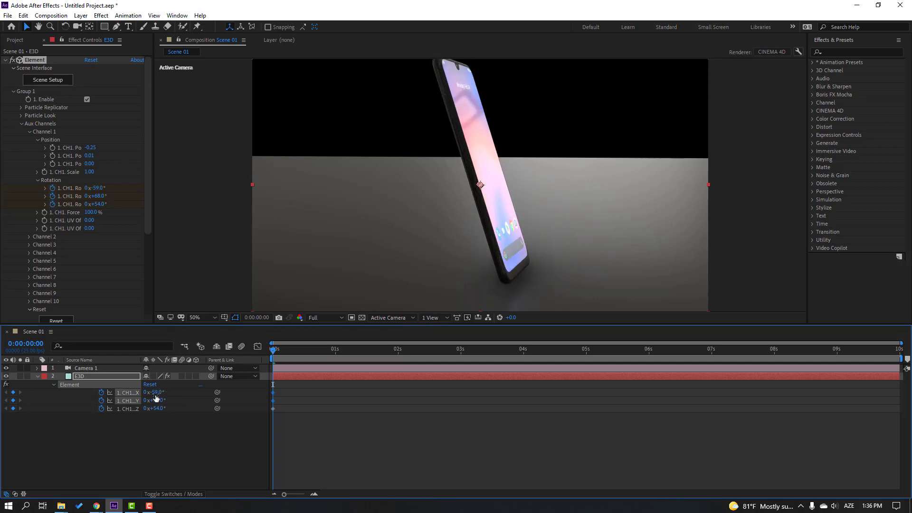
{"action": "left_click_drag", "start_coordinate": [88, 148], "coordinate": [90, 148]}
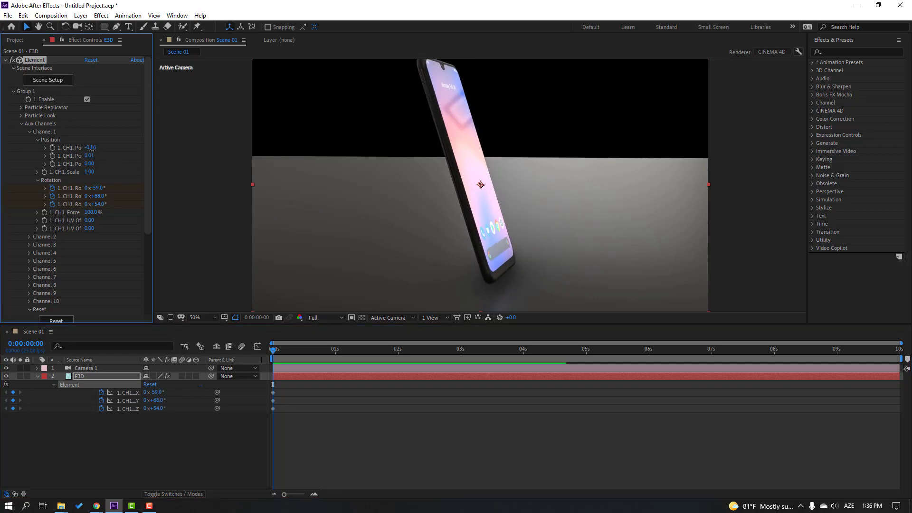
{"action": "mouse_move", "coordinate": [158, 400]}
{"action": "left_mouse_down"}
{"action": "mouse_move", "coordinate": [145, 400]}
{"action": "mouse_move", "coordinate": [159, 402]}
{"action": "mouse_move", "coordinate": [155, 393]}
{"action": "left_mouse_up"}
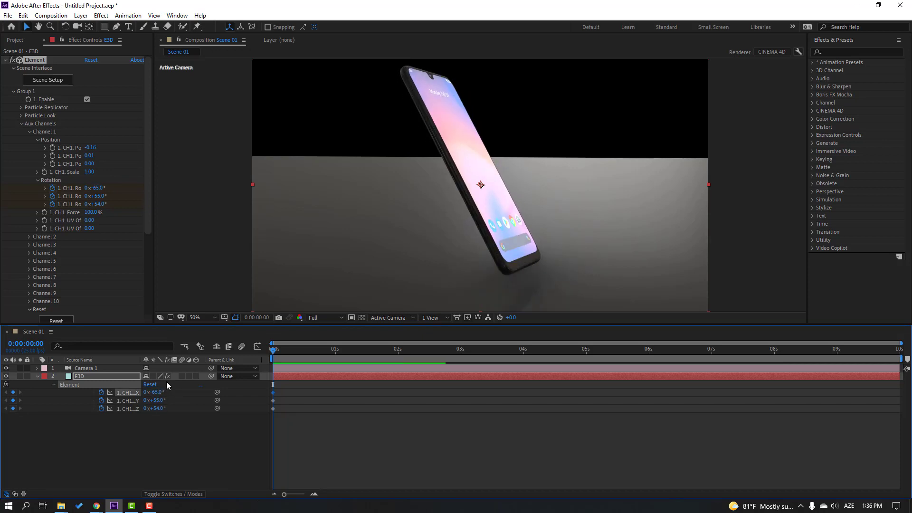
Step: Keyframe Channel 1's Y position at 0:00:00:00 and set its rotation to X -36°, Y 18°, Z 32° at 0:00:02:24
{"action": "left_click_drag", "start_coordinate": [90, 164], "coordinate": [91, 164]}
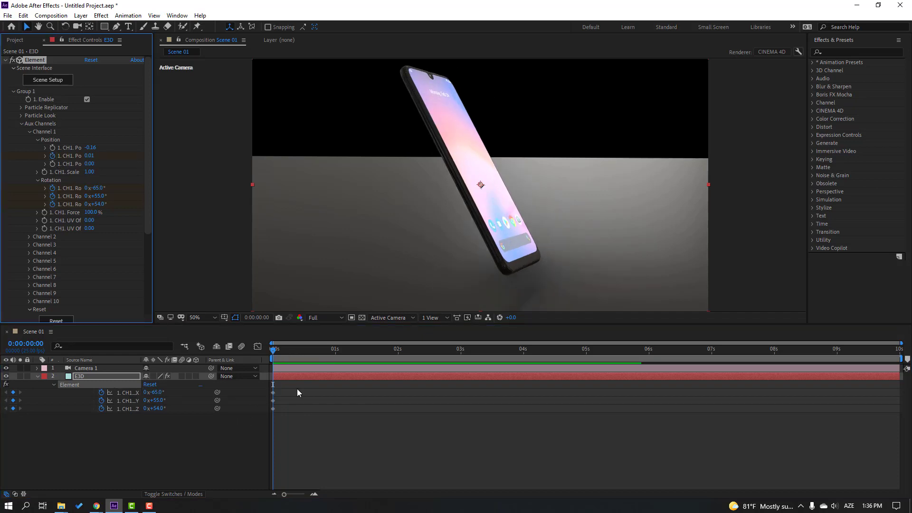
{"action": "key", "text": "u"}
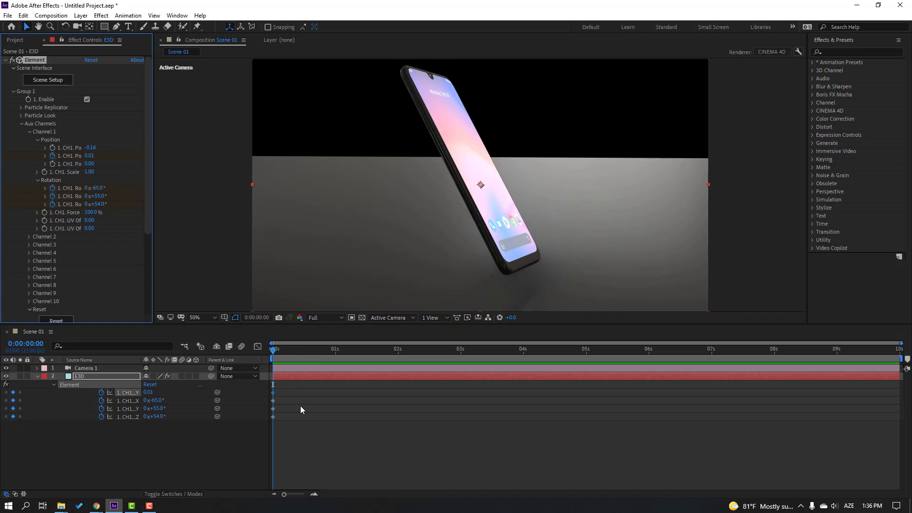
{"action": "left_click", "coordinate": [458, 353]}
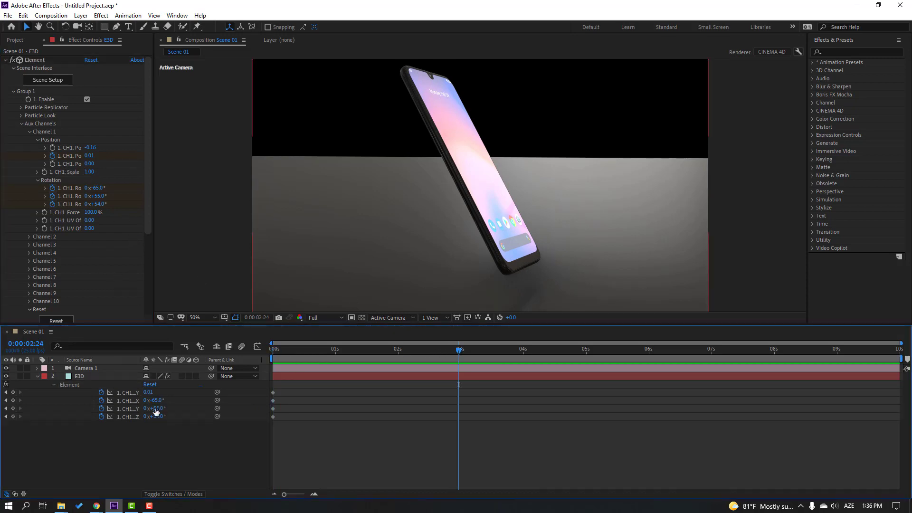
{"action": "mouse_move", "coordinate": [154, 409]}
{"action": "left_mouse_down"}
{"action": "mouse_move", "coordinate": [168, 403]}
{"action": "mouse_move", "coordinate": [162, 428]}
{"action": "mouse_move", "coordinate": [154, 420]}
{"action": "mouse_move", "coordinate": [163, 409]}
{"action": "mouse_move", "coordinate": [143, 413]}
{"action": "mouse_move", "coordinate": [170, 402]}
{"action": "mouse_move", "coordinate": [158, 402]}
{"action": "left_mouse_up"}
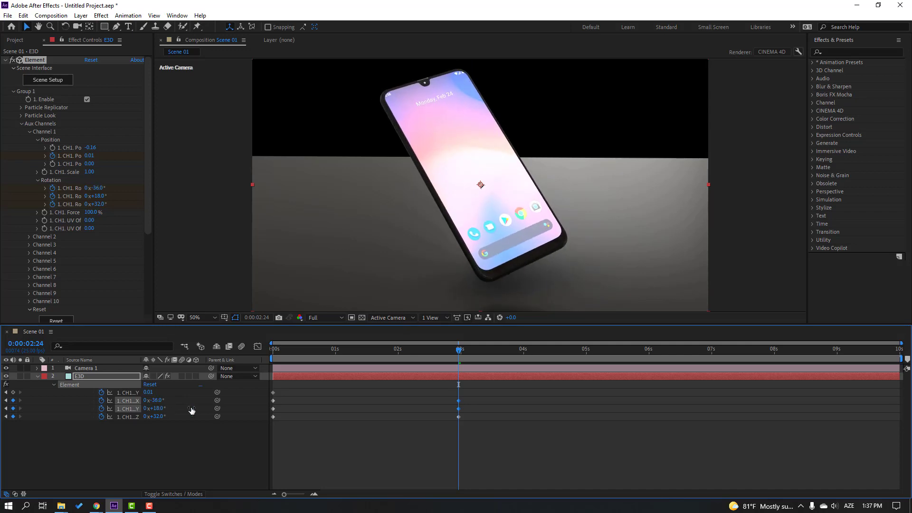
{"action": "mouse_move", "coordinate": [452, 361]}
{"action": "left_mouse_down"}
{"action": "mouse_move", "coordinate": [439, 348]}
{"action": "mouse_move", "coordinate": [377, 347]}
{"action": "mouse_move", "coordinate": [260, 358]}
{"action": "mouse_move", "coordinate": [458, 354]}
{"action": "left_mouse_up"}
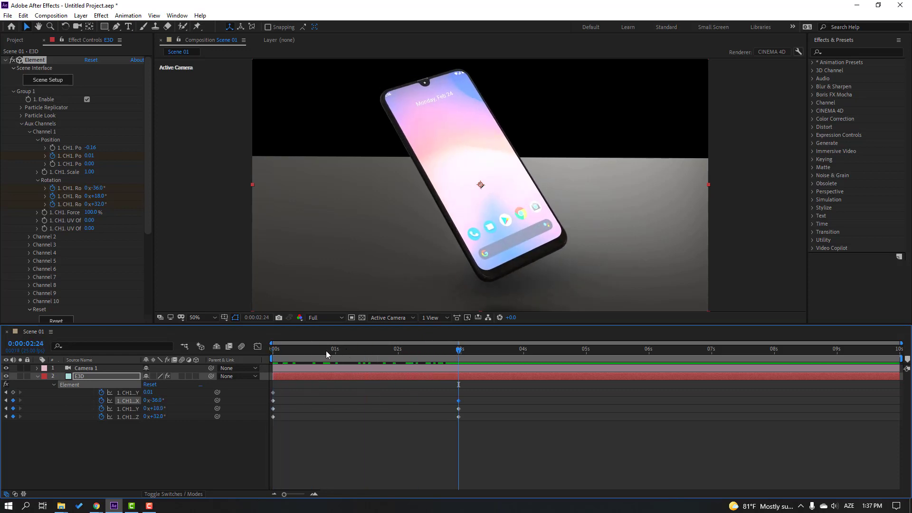
Step: At 0:00:00:00, set Channel 1's rotation to X -114°, Y 51°, Z 126° and its X position to 0.01
{"action": "left_click_drag", "start_coordinate": [326, 351], "coordinate": [261, 350]}
{"action": "left_click_drag", "start_coordinate": [157, 401], "coordinate": [174, 409]}
{"action": "mouse_move", "coordinate": [159, 400]}
{"action": "left_mouse_down"}
{"action": "mouse_move", "coordinate": [144, 409]}
{"action": "mouse_move", "coordinate": [167, 416]}
{"action": "left_mouse_up"}
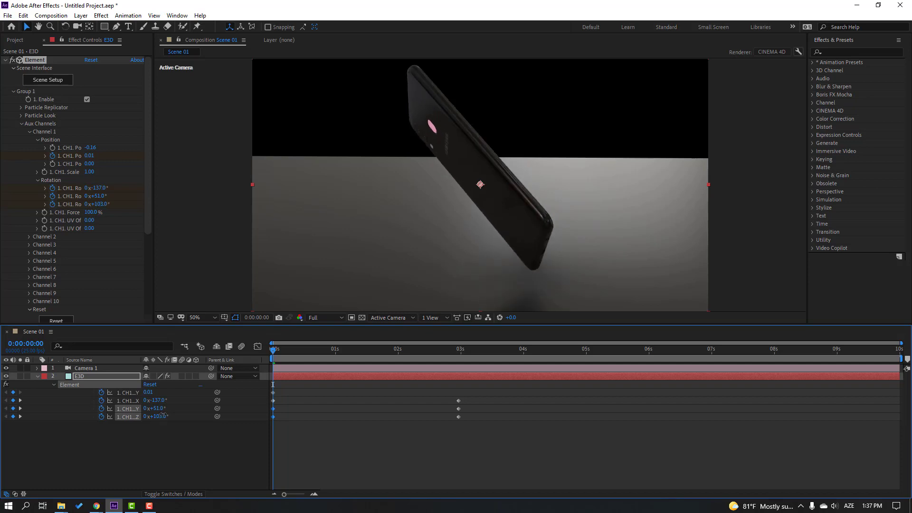
{"action": "left_click_drag", "start_coordinate": [90, 147], "coordinate": [99, 146]}
{"action": "left_click_drag", "start_coordinate": [276, 352], "coordinate": [257, 347]}
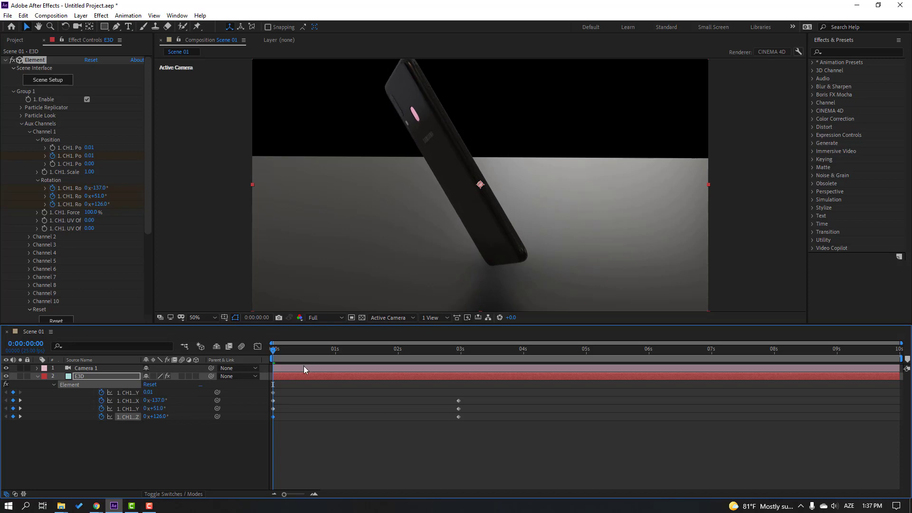
{"action": "left_click_drag", "start_coordinate": [296, 348], "coordinate": [273, 354]}
{"action": "left_click_drag", "start_coordinate": [157, 400], "coordinate": [163, 400]}
Step: Set Channel 1's Y rotation to 33° at 0:00:02:24
{"action": "left_click_drag", "start_coordinate": [321, 350], "coordinate": [460, 351]}
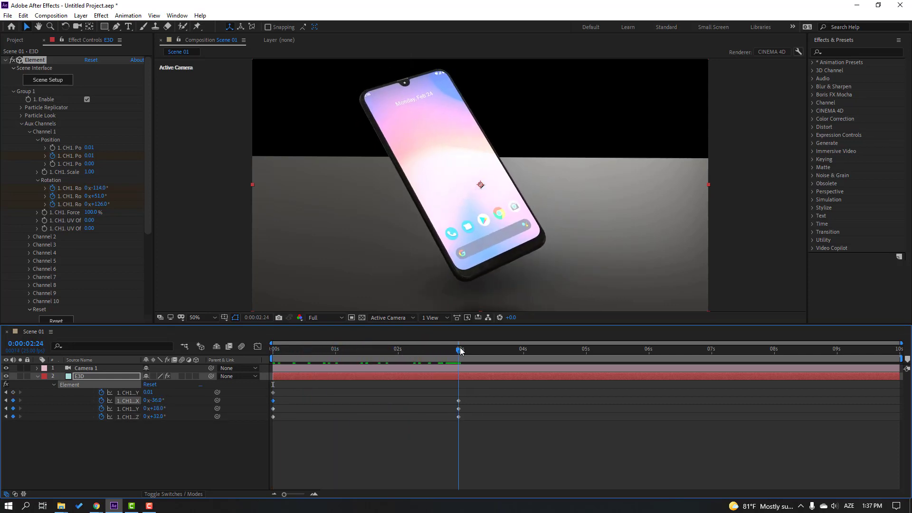
{"action": "left_click_drag", "start_coordinate": [160, 408], "coordinate": [165, 408]}
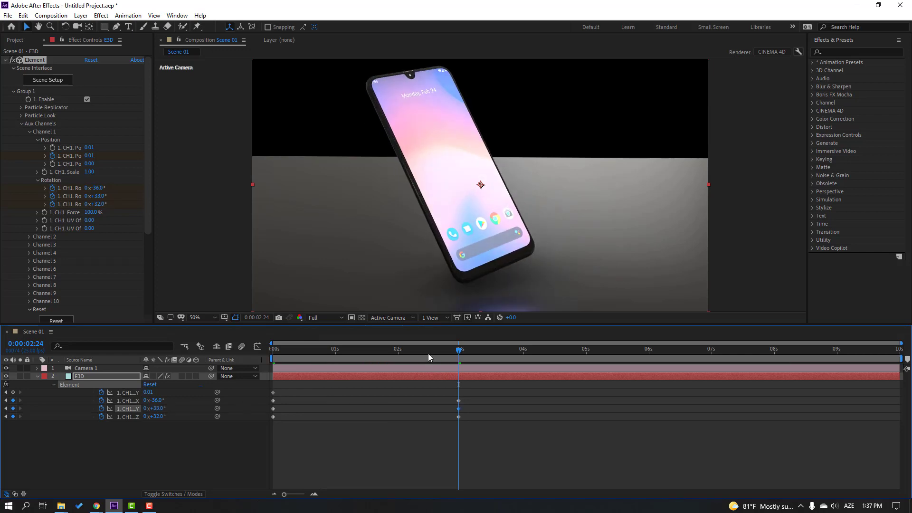
Step: Keyframe Channel 1's Y position at 0:00:02:24 and decrease its value at 0:00:00:00 to animate the phone vertically
{"action": "left_click_drag", "start_coordinate": [427, 351], "coordinate": [229, 368]}
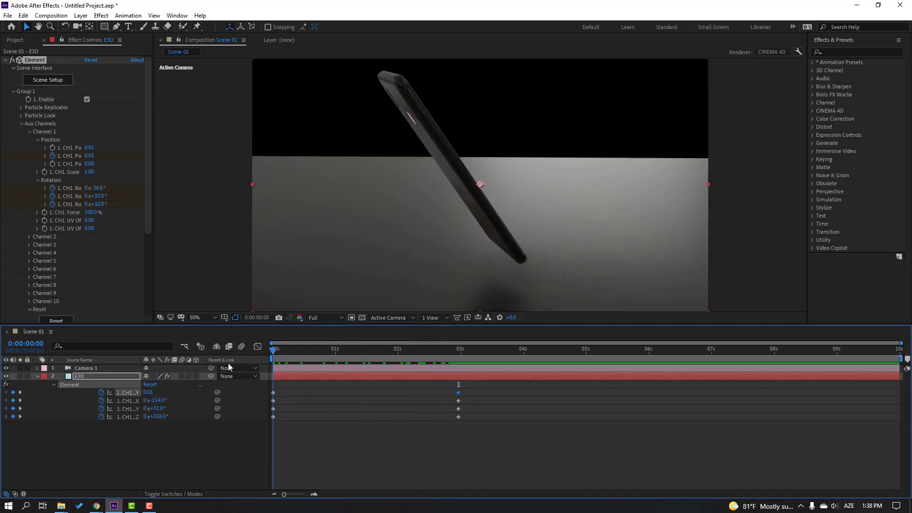
{"action": "left_click_drag", "start_coordinate": [149, 392], "coordinate": [109, 393]}
{"action": "left_click_drag", "start_coordinate": [274, 350], "coordinate": [458, 351]}
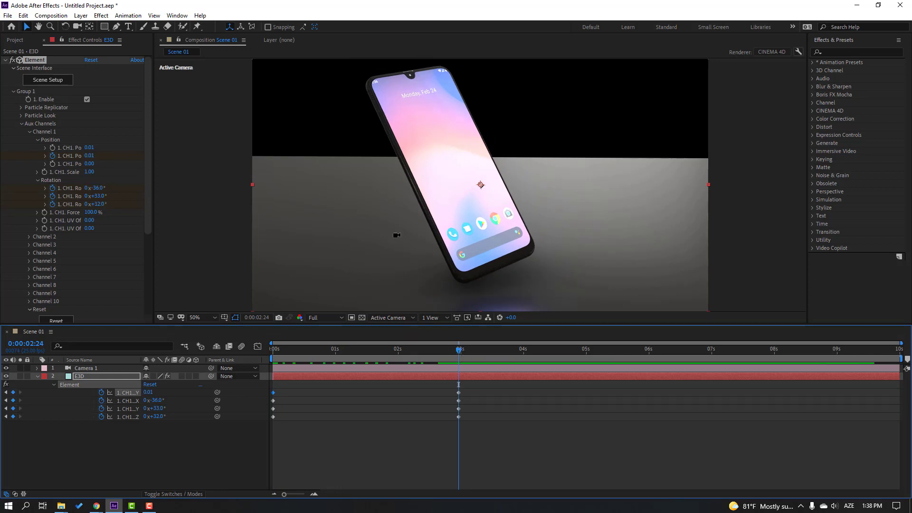
Step: Dolly, orbit and pan the camera to a close-up of the tilted phone's lower edge and preview the animation
{"action": "left_click_drag", "start_coordinate": [489, 274], "coordinate": [469, 111]}
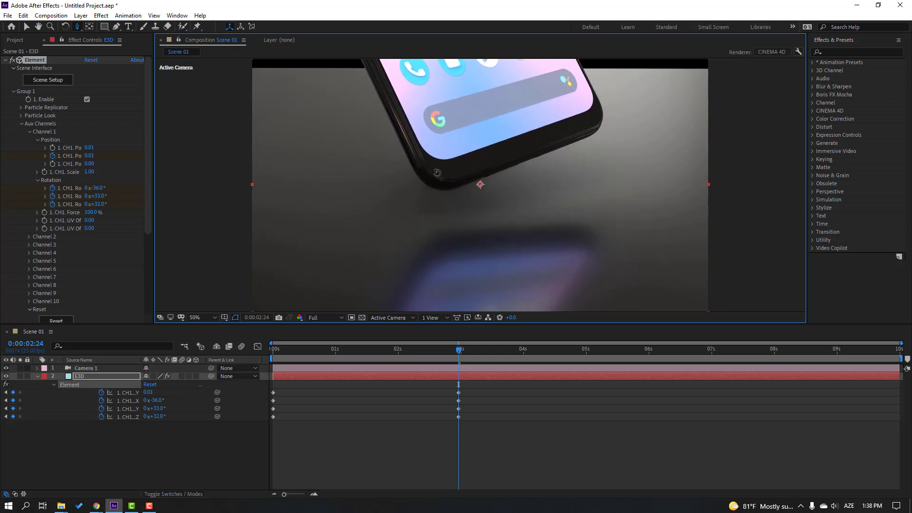
{"action": "left_click_drag", "start_coordinate": [437, 173], "coordinate": [461, 110]}
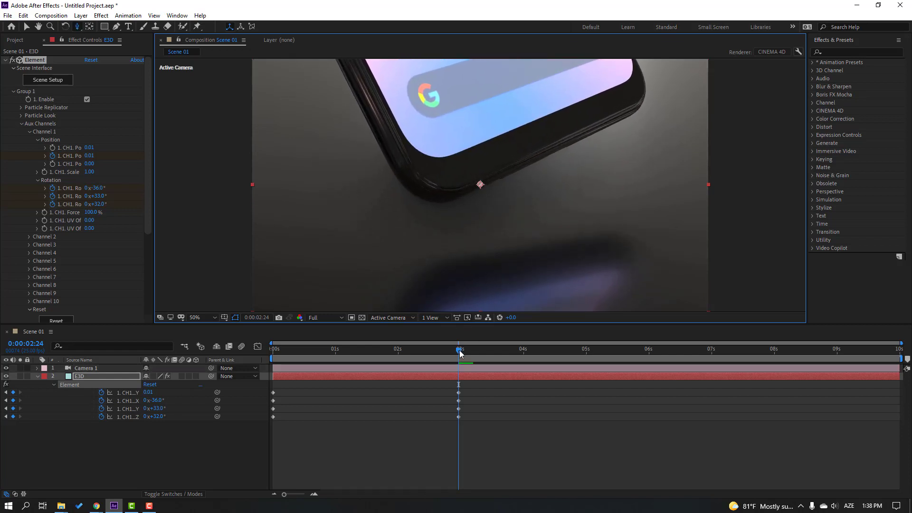
{"action": "mouse_move", "coordinate": [459, 350]}
{"action": "left_mouse_down"}
{"action": "mouse_move", "coordinate": [418, 352]}
{"action": "mouse_move", "coordinate": [459, 340]}
{"action": "left_mouse_up"}
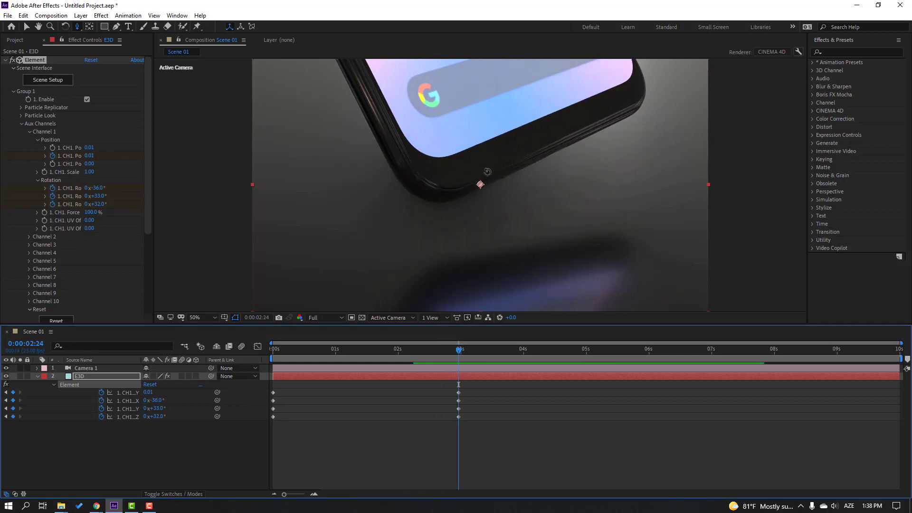
{"action": "left_click_drag", "start_coordinate": [487, 163], "coordinate": [500, 200]}
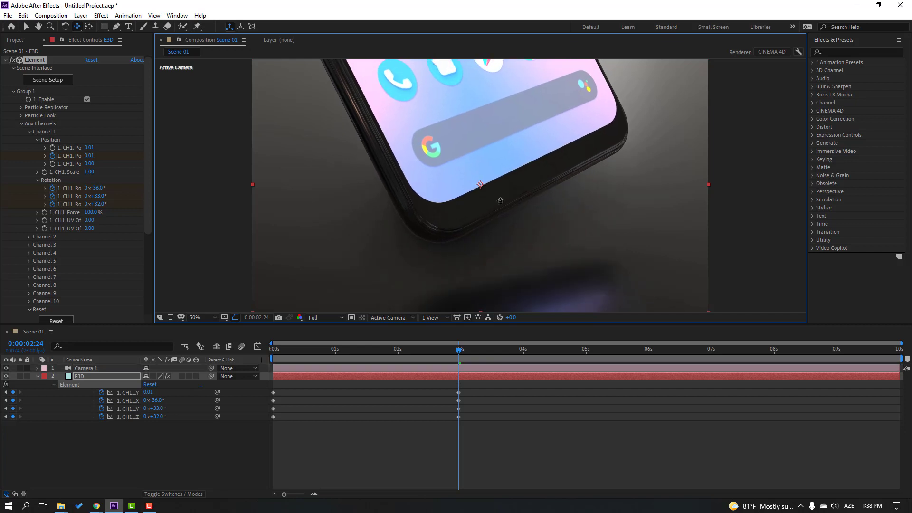
{"action": "key", "text": "space"}
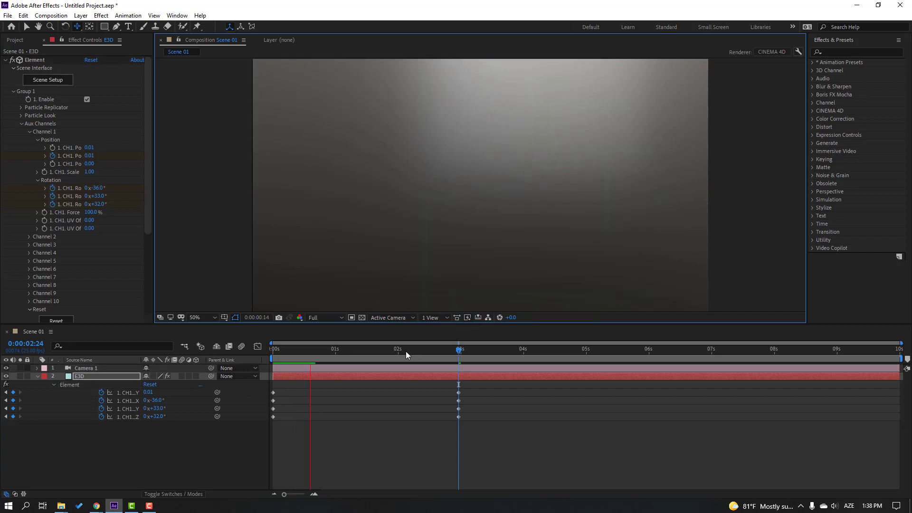
{"action": "left_click_drag", "start_coordinate": [380, 351], "coordinate": [459, 352]}
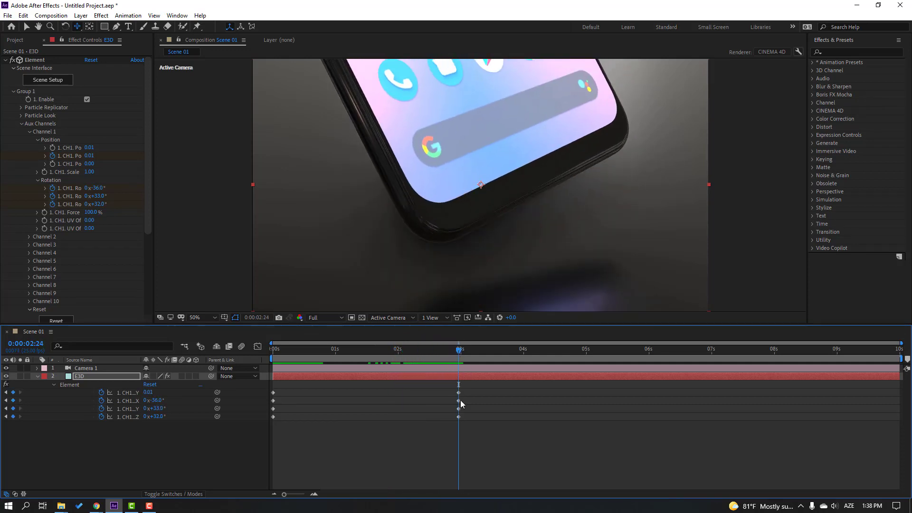
Step: Apply Easy Ease to all position and rotation keyframes of the E3D layer and display their curves in the Graph Editor
{"action": "left_click_drag", "start_coordinate": [497, 386], "coordinate": [269, 424]}
{"action": "right_click", "coordinate": [272, 418]}
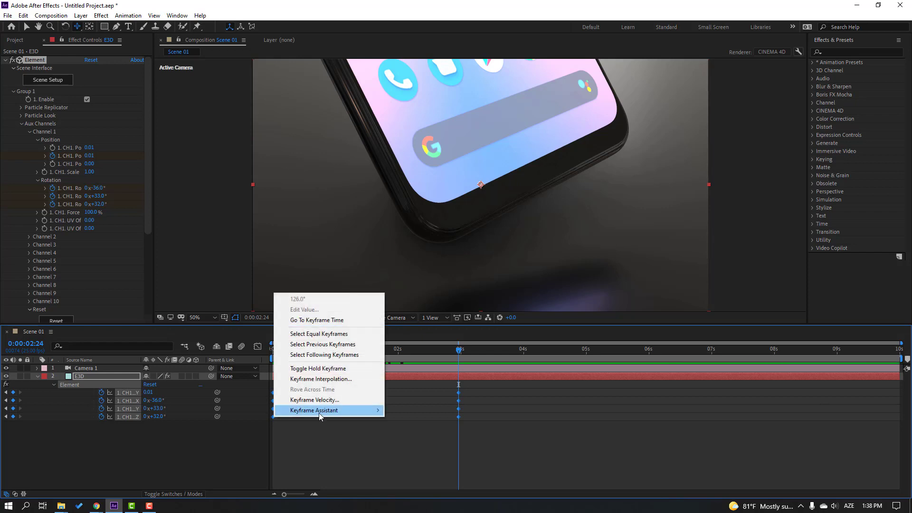
{"action": "mouse_move", "coordinate": [319, 416]}
{"action": "left_click", "coordinate": [432, 440]}
{"action": "left_click", "coordinate": [258, 347]}
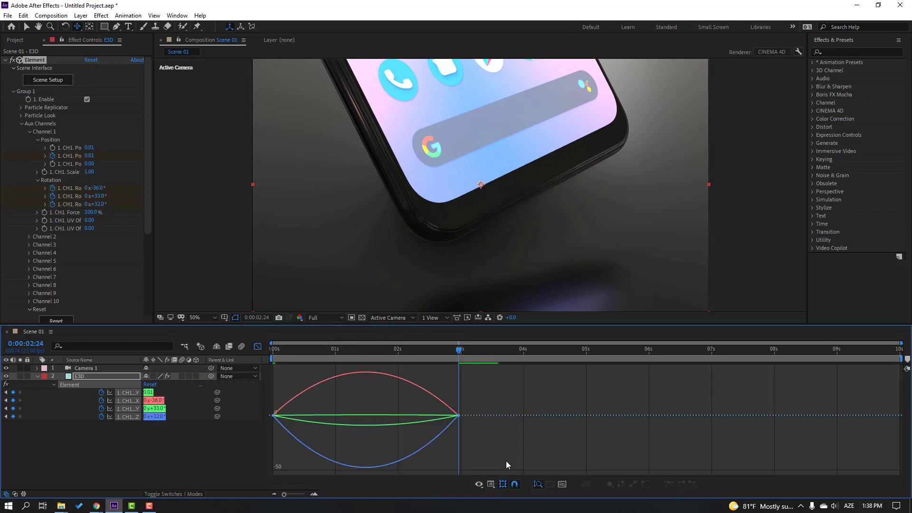
Step: Lengthen the ease into the final E3D keyframes in the Graph Editor, preview it, and set the preview resolution to Quarter
{"action": "left_click_drag", "start_coordinate": [505, 402], "coordinate": [366, 416]}
{"action": "key", "text": "space"}
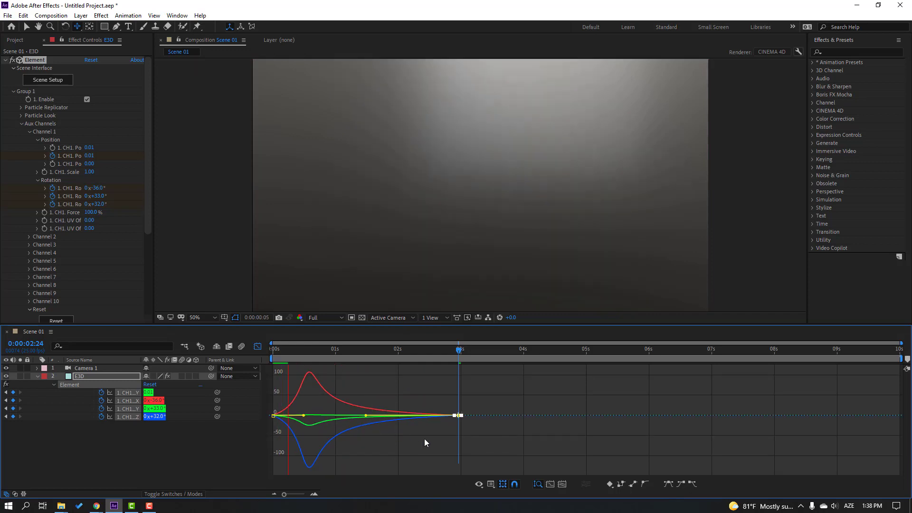
{"action": "left_click", "coordinate": [392, 351]}
{"action": "left_click", "coordinate": [318, 317]}
{"action": "left_click", "coordinate": [325, 371]}
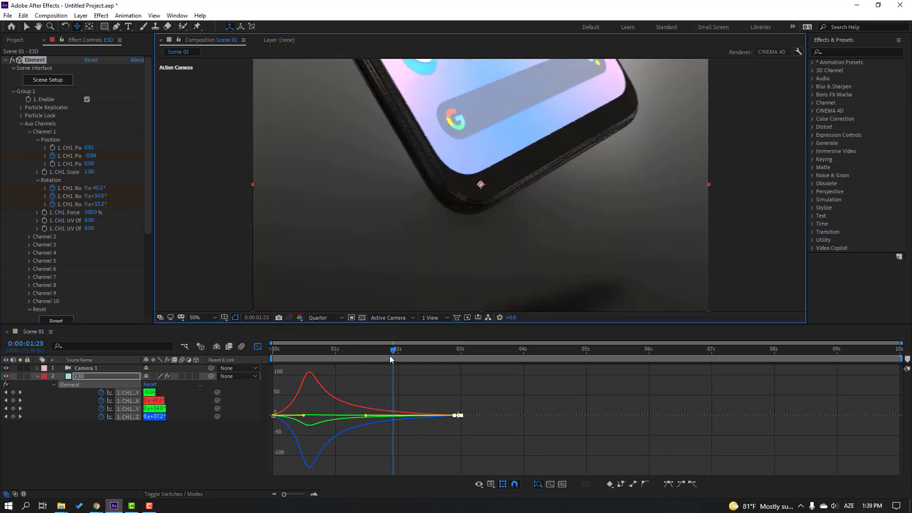
Step: Shorten the ease out of the starting E3D keyframes for a faster start, preview the motion and leave the Graph Editor
{"action": "left_click", "coordinate": [301, 408]}
{"action": "left_click_drag", "start_coordinate": [268, 421], "coordinate": [289, 416]}
{"action": "key", "text": "space"}
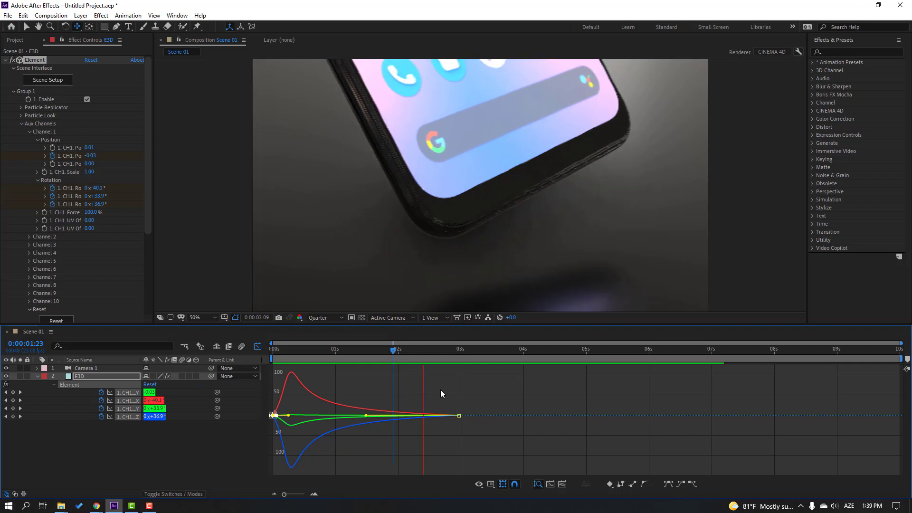
{"action": "left_click_drag", "start_coordinate": [429, 353], "coordinate": [372, 354]}
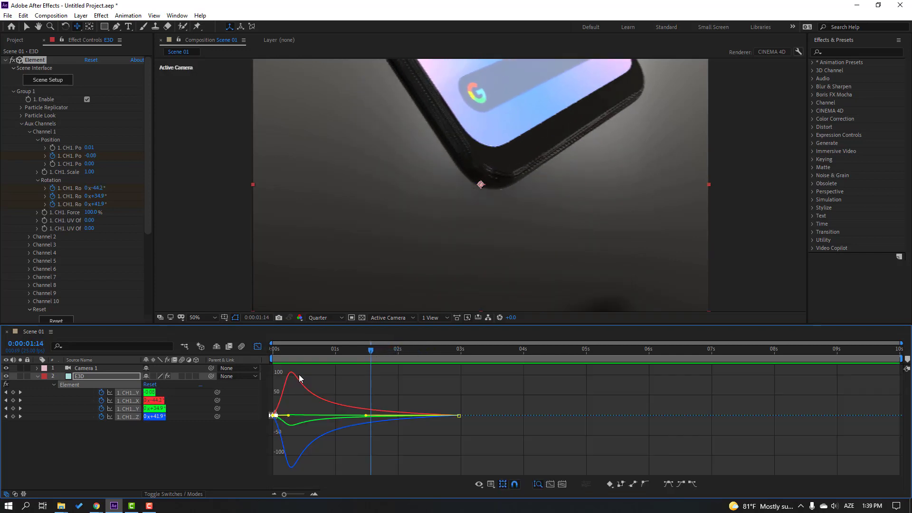
{"action": "left_click", "coordinate": [257, 346]}
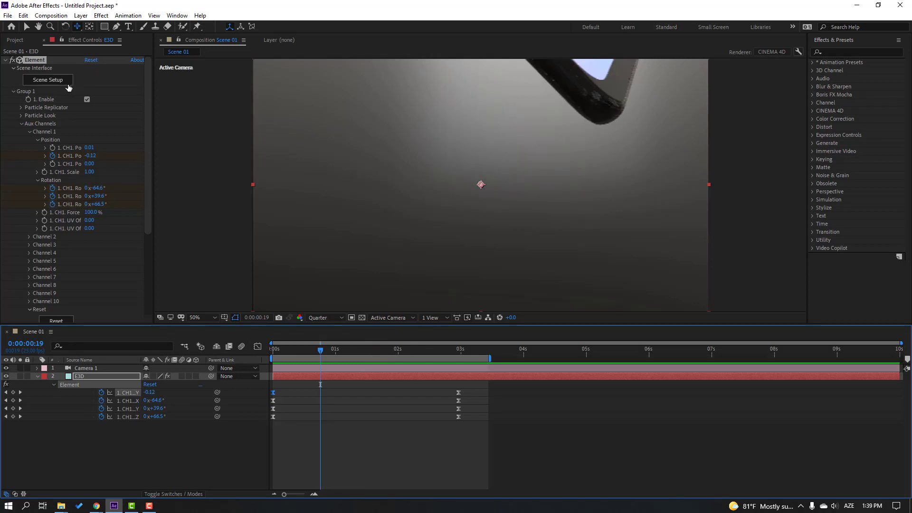
Step: Set the Environment Multiplier of the pink Default screen material to 200% in Scene Setup and confirm the scene
{"action": "left_click", "coordinate": [63, 86]}
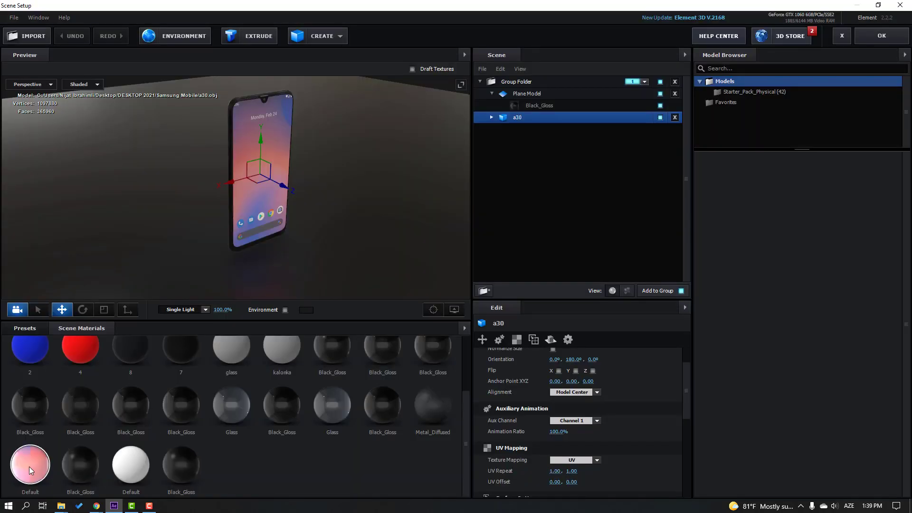
{"action": "left_click", "coordinate": [32, 462]}
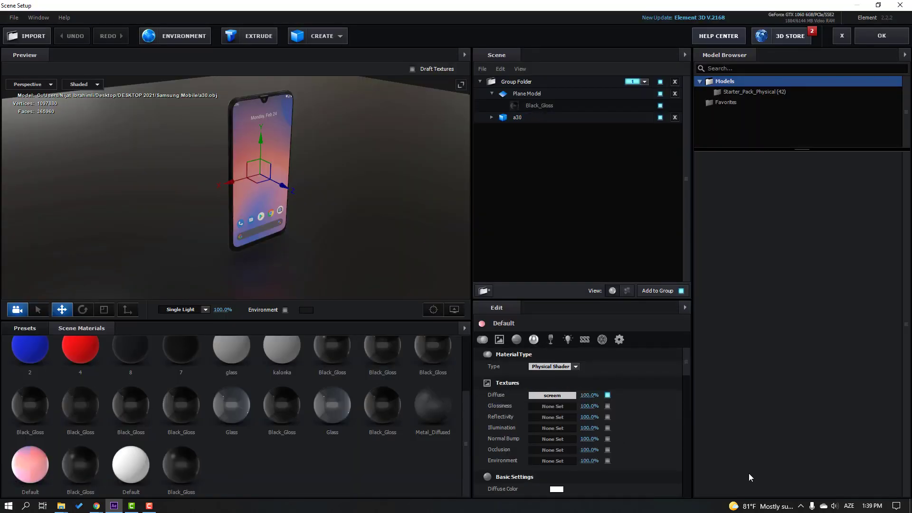
{"action": "scroll", "coordinate": [657, 409], "scroll_direction": "down", "scroll_amount": 7}
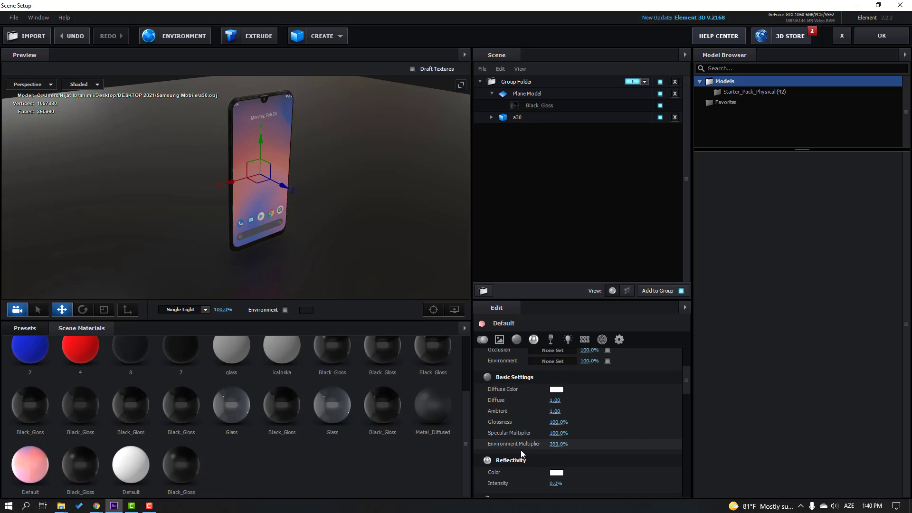
{"action": "left_click", "coordinate": [558, 443]}
{"action": "type", "text": "200"}
{"action": "key", "text": "Return"}
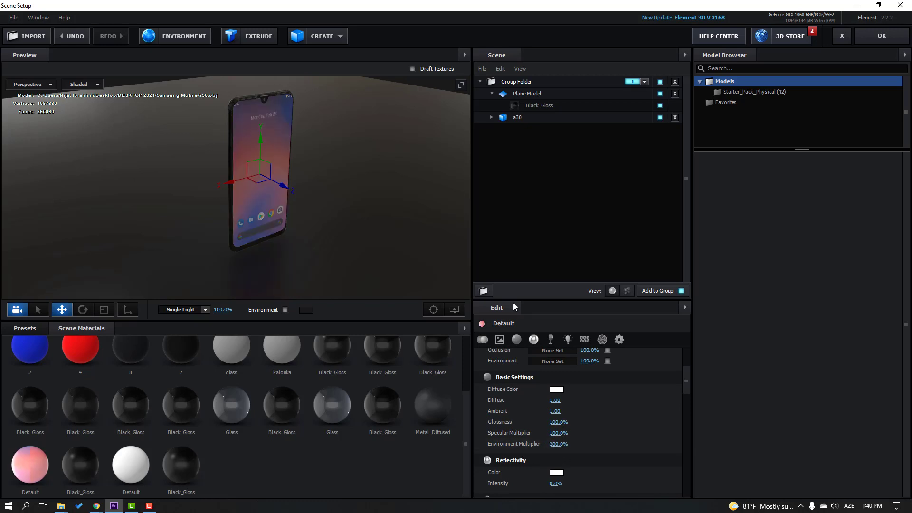
{"action": "scroll", "coordinate": [332, 219], "scroll_direction": "up", "scroll_amount": 3}
{"action": "left_click", "coordinate": [865, 41]}
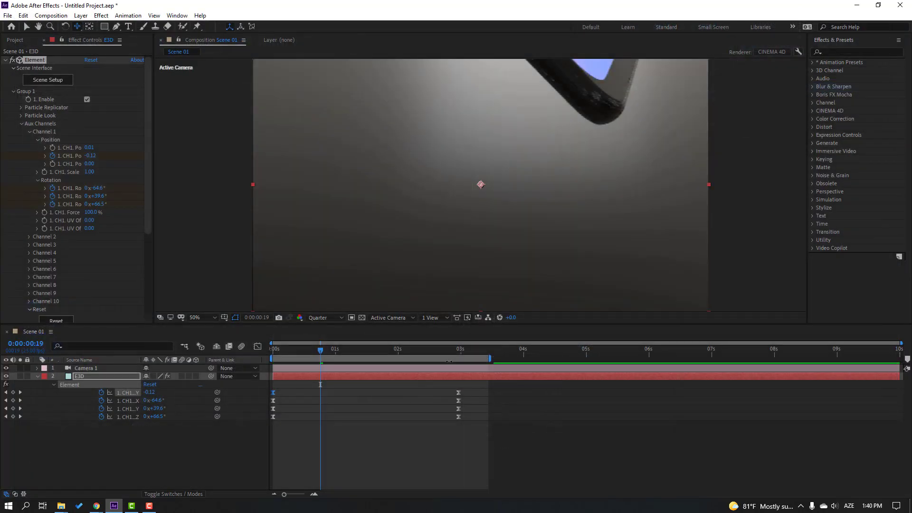
Step: Set the X Rotation Environment to 221° in the Physical Environment render settings of the E3D layer's Element effect
{"action": "left_click_drag", "start_coordinate": [322, 354], "coordinate": [409, 366]}
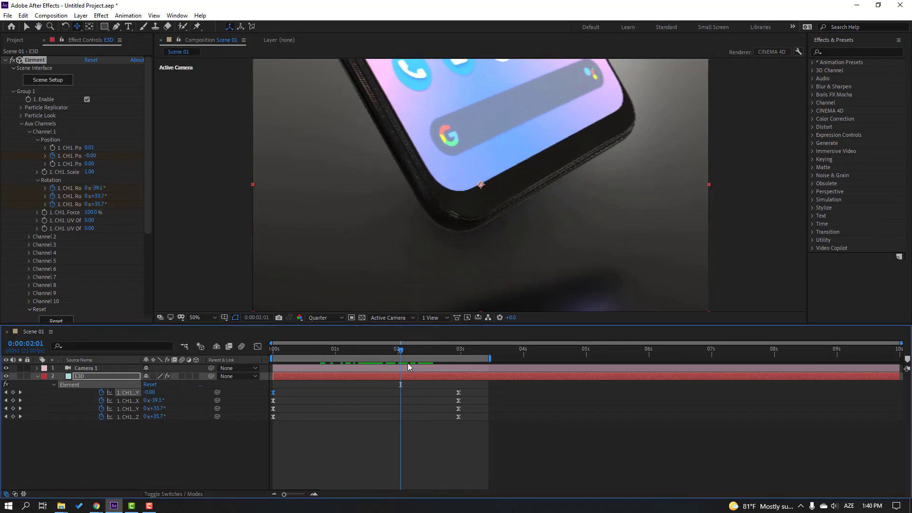
{"action": "left_click", "coordinate": [78, 377]}
{"action": "left_click", "coordinate": [22, 125]}
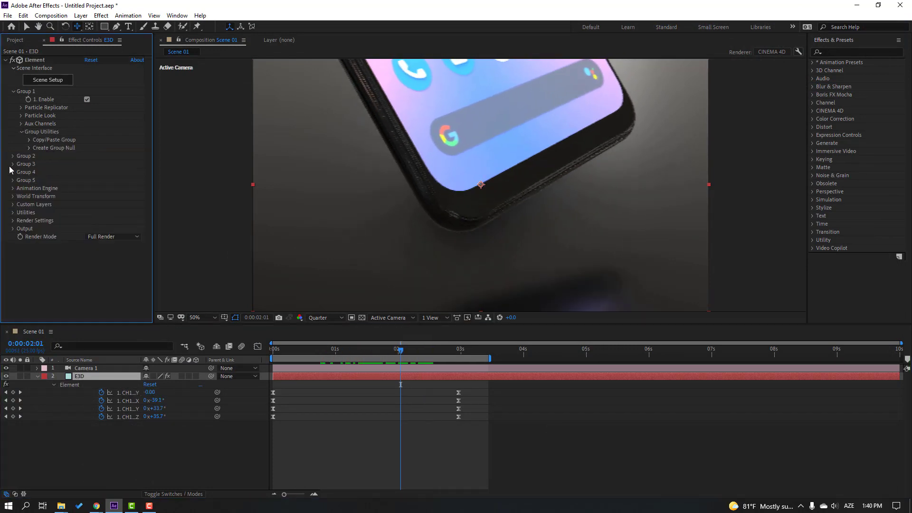
{"action": "left_click", "coordinate": [13, 220]}
{"action": "scroll", "coordinate": [33, 246], "scroll_direction": "down", "scroll_amount": 2}
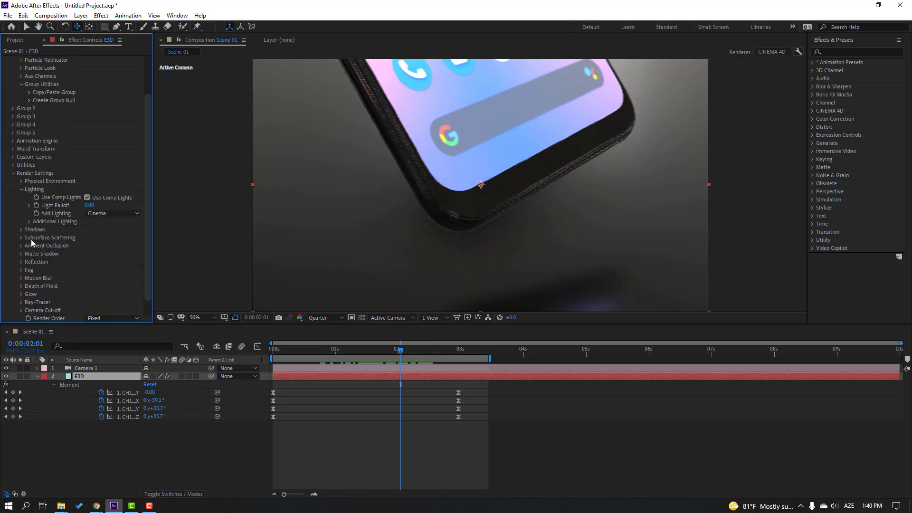
{"action": "left_click", "coordinate": [20, 188]}
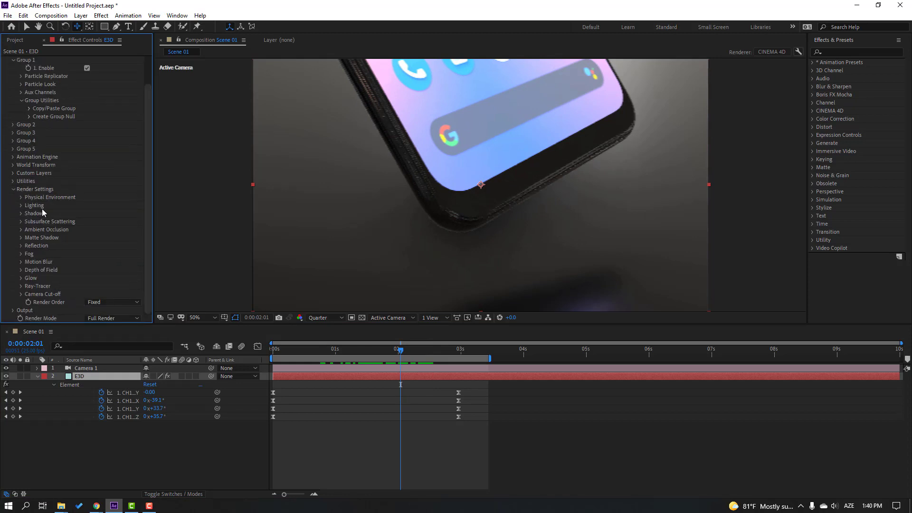
{"action": "left_click", "coordinate": [21, 197]}
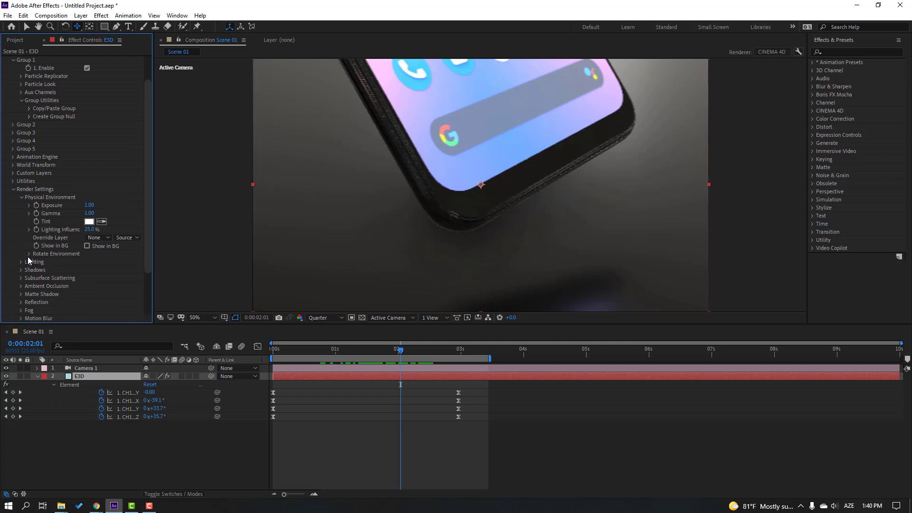
{"action": "left_click", "coordinate": [29, 254]}
{"action": "left_click_drag", "start_coordinate": [97, 262], "coordinate": [190, 252]}
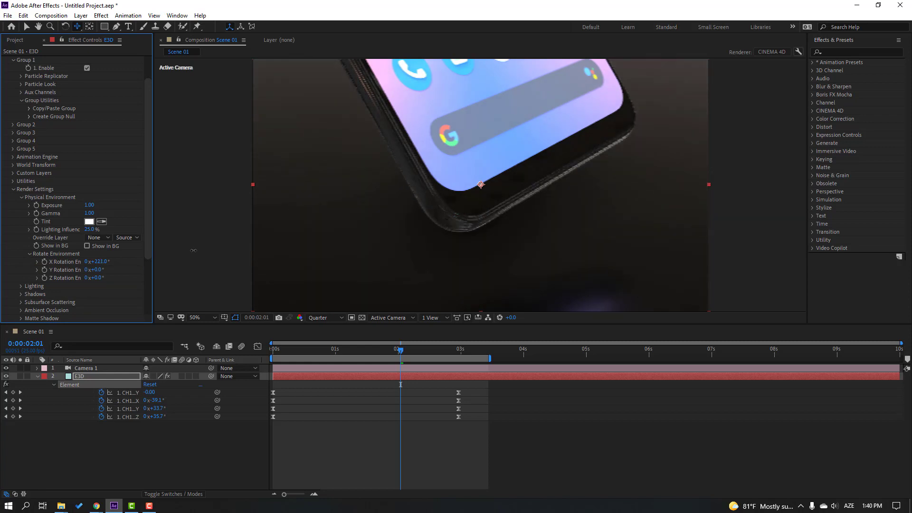
Step: Set the Z Rotation Environment to 154° and the Y Rotation Environment to 175° while viewing 0:00:02:24
{"action": "left_click_drag", "start_coordinate": [415, 348], "coordinate": [454, 348]}
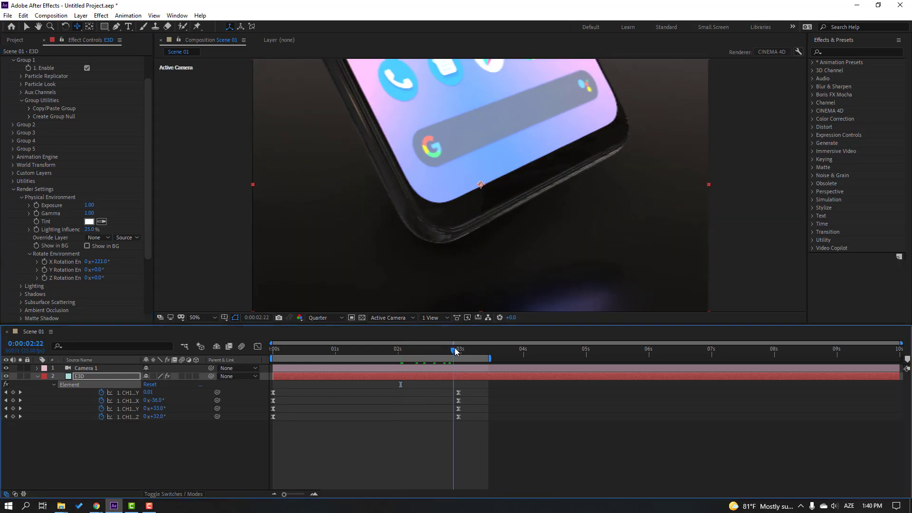
{"action": "left_click_drag", "start_coordinate": [100, 280], "coordinate": [161, 267]}
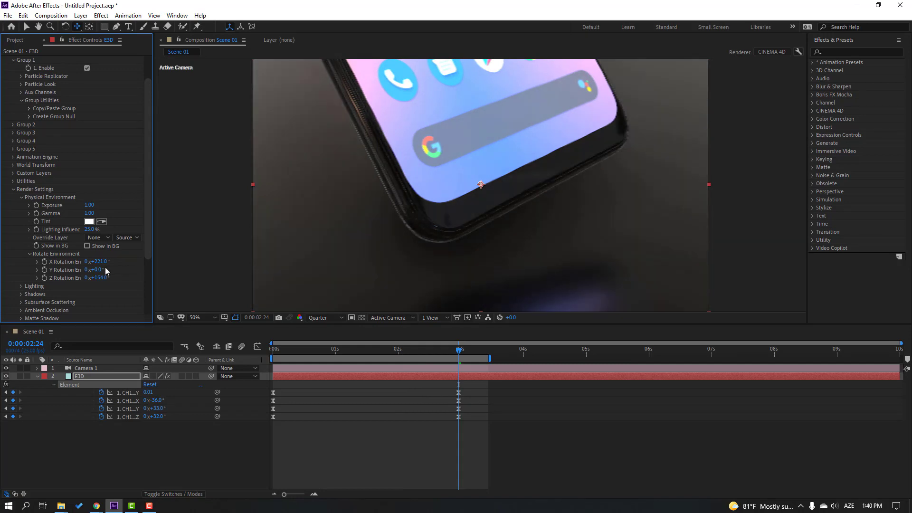
{"action": "left_click_drag", "start_coordinate": [106, 270], "coordinate": [174, 258]}
Step: Open Scene Setup, try the Basic_2K_13 environment preset and orbit the preview to inspect its reflections
{"action": "scroll", "coordinate": [67, 114], "scroll_direction": "up", "scroll_amount": 3}
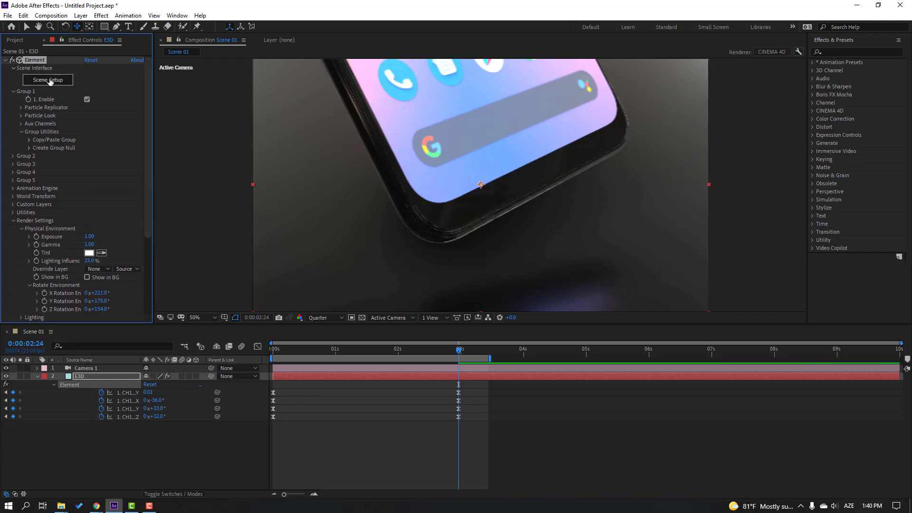
{"action": "left_click", "coordinate": [49, 79]}
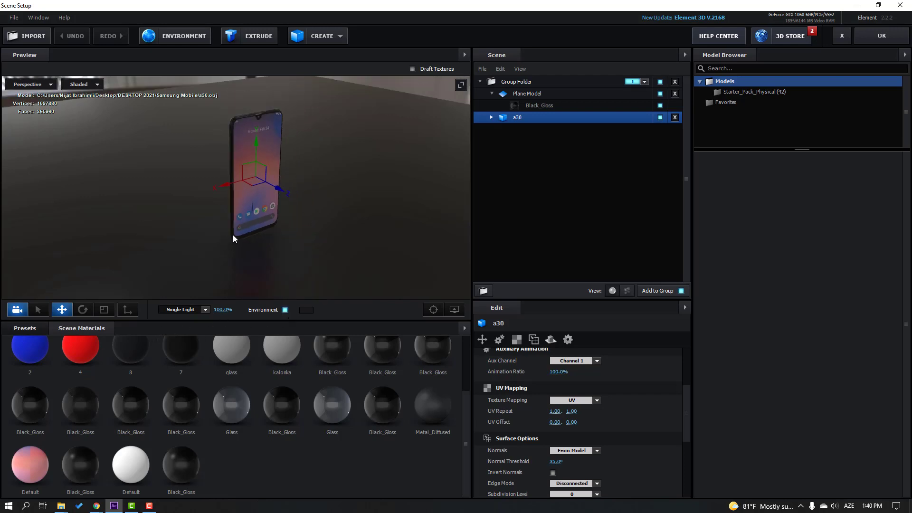
{"action": "left_click", "coordinate": [27, 329]}
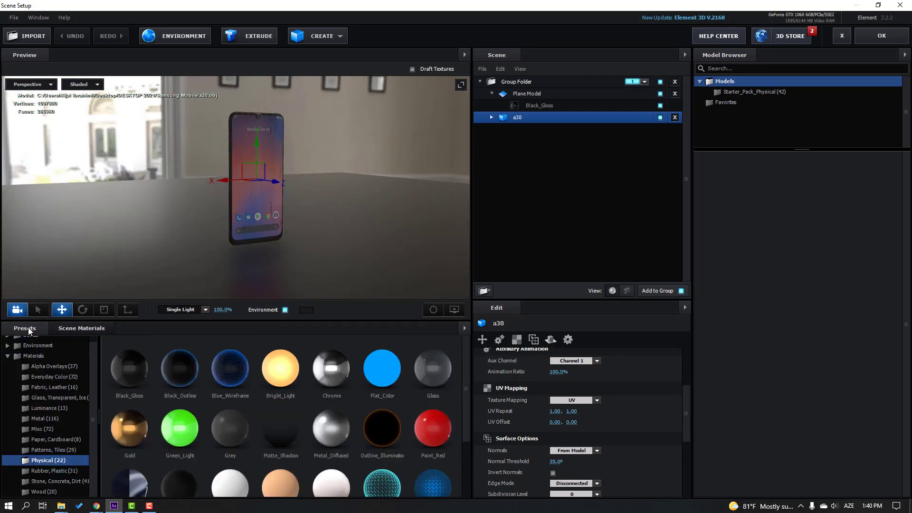
{"action": "left_click", "coordinate": [42, 352]}
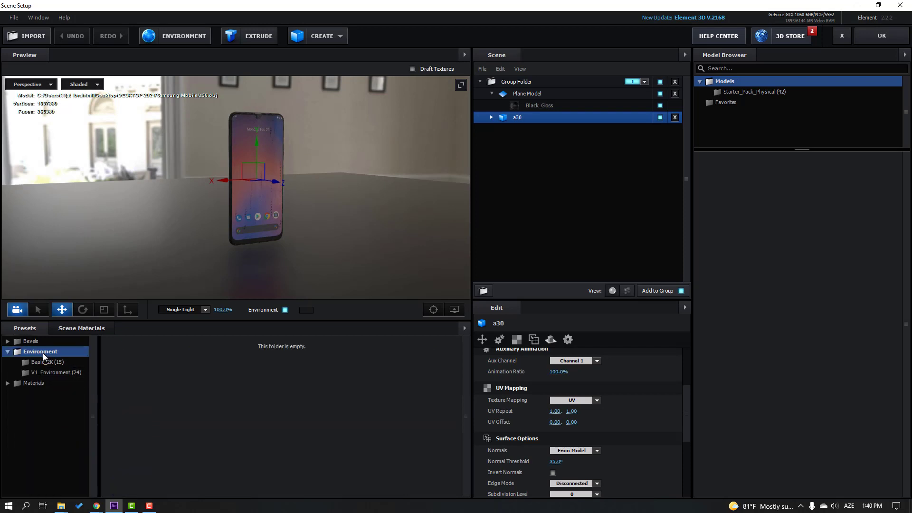
{"action": "left_click", "coordinate": [47, 371]}
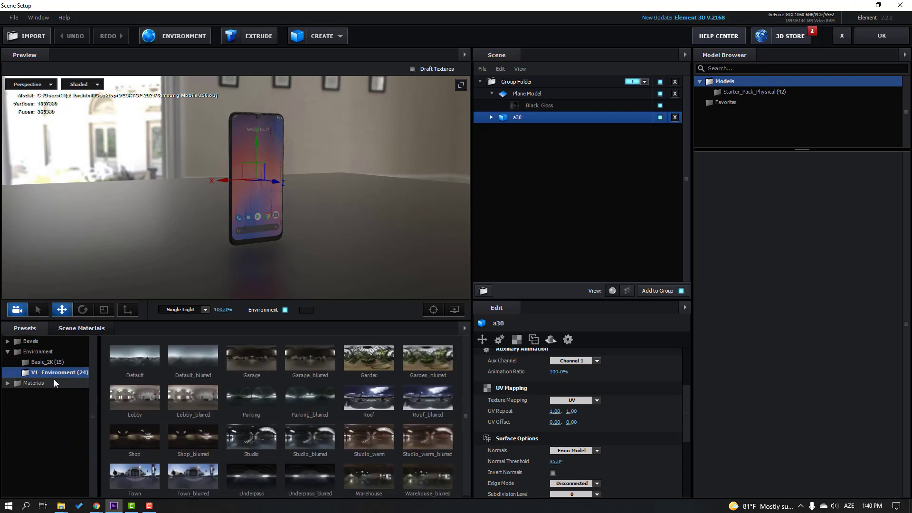
{"action": "left_click", "coordinate": [56, 364]}
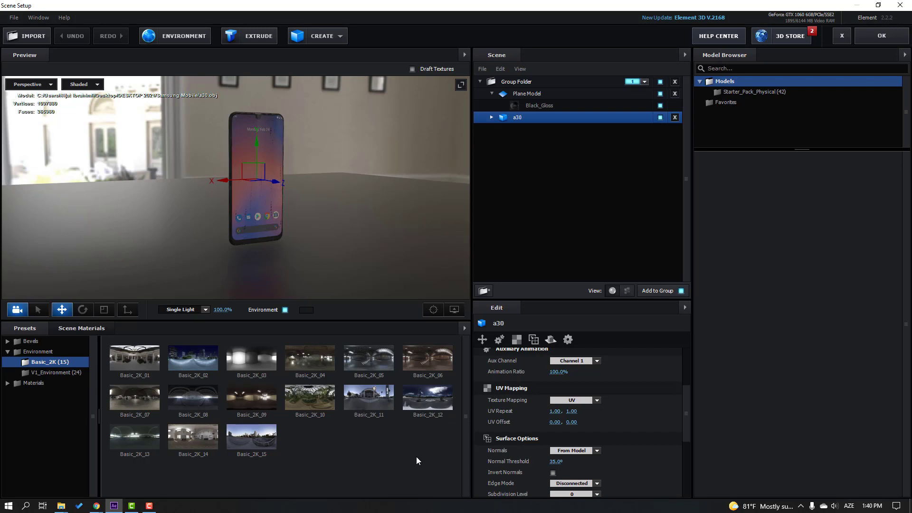
{"action": "left_click", "coordinate": [155, 444]}
{"action": "left_click_drag", "start_coordinate": [259, 271], "coordinate": [298, 245]}
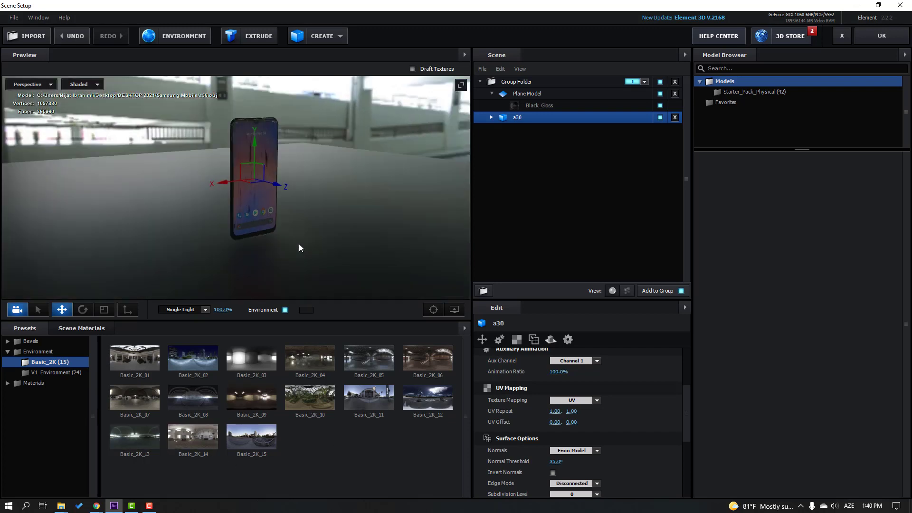
Step: Try the Lobby, Shop_blurred and Shop environments from V1_Environment, apply Underpass_blurred instead and confirm the scene
{"action": "left_click", "coordinate": [56, 372]}
{"action": "left_click", "coordinate": [151, 395]}
{"action": "left_click", "coordinate": [179, 435]}
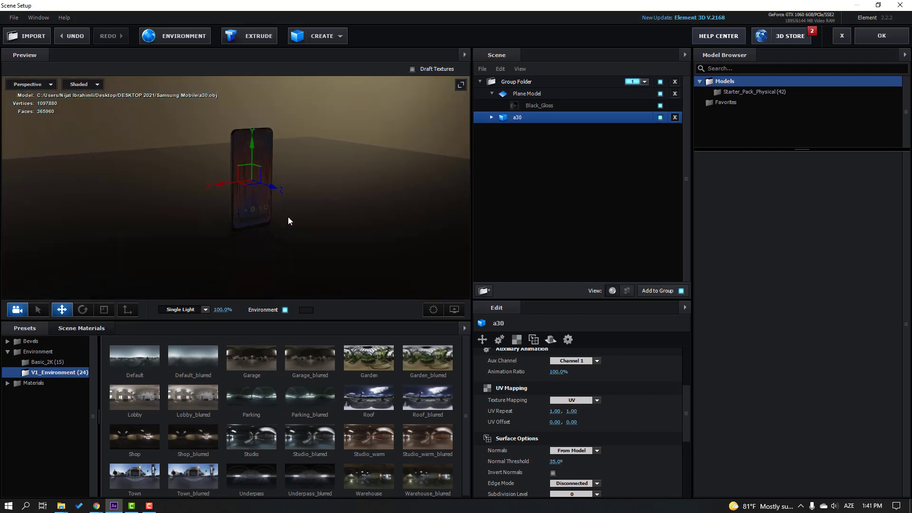
{"action": "left_click_drag", "start_coordinate": [288, 216], "coordinate": [323, 219]}
{"action": "left_click", "coordinate": [146, 438]}
{"action": "left_click", "coordinate": [323, 468]}
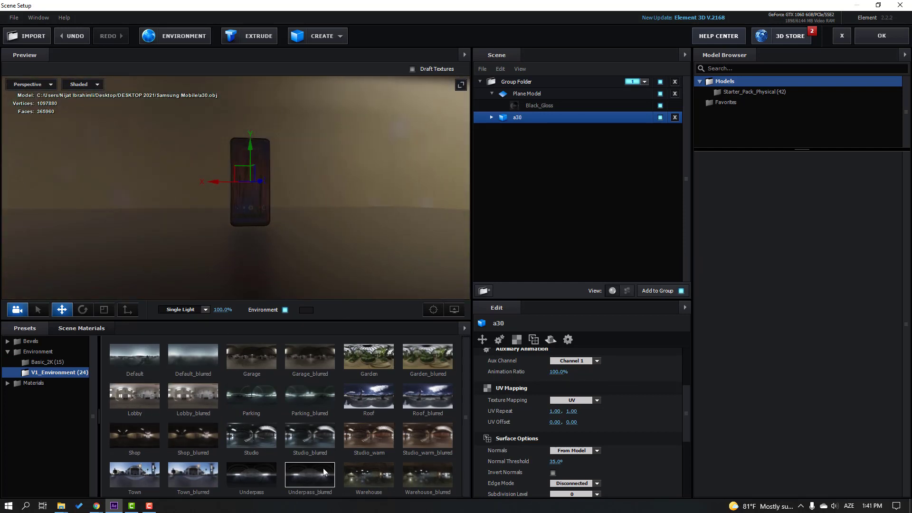
{"action": "left_click_drag", "start_coordinate": [337, 252], "coordinate": [299, 230]}
{"action": "left_click", "coordinate": [863, 42]}
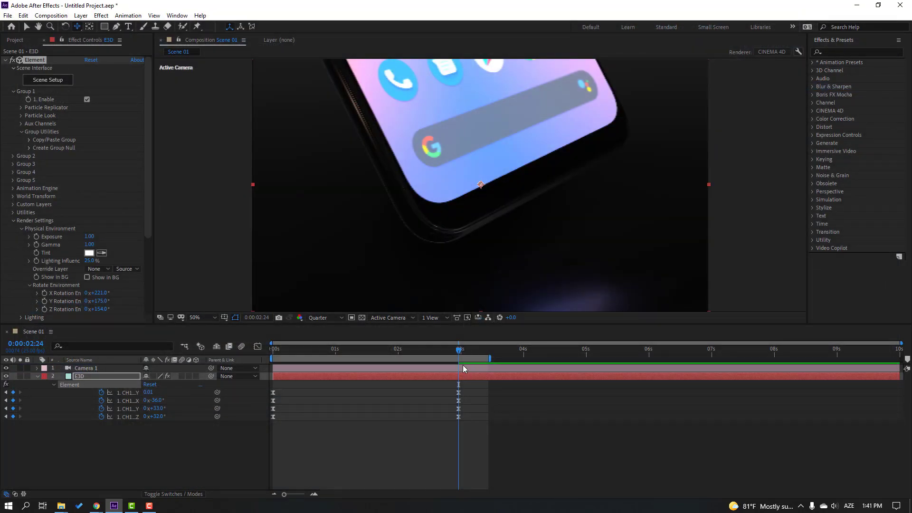
Step: Set the X Rotation Environment to 340° and check the reflections around the final keyframes
{"action": "mouse_move", "coordinate": [459, 351]}
{"action": "left_mouse_down"}
{"action": "mouse_move", "coordinate": [398, 349]}
{"action": "mouse_move", "coordinate": [468, 344]}
{"action": "left_mouse_up"}
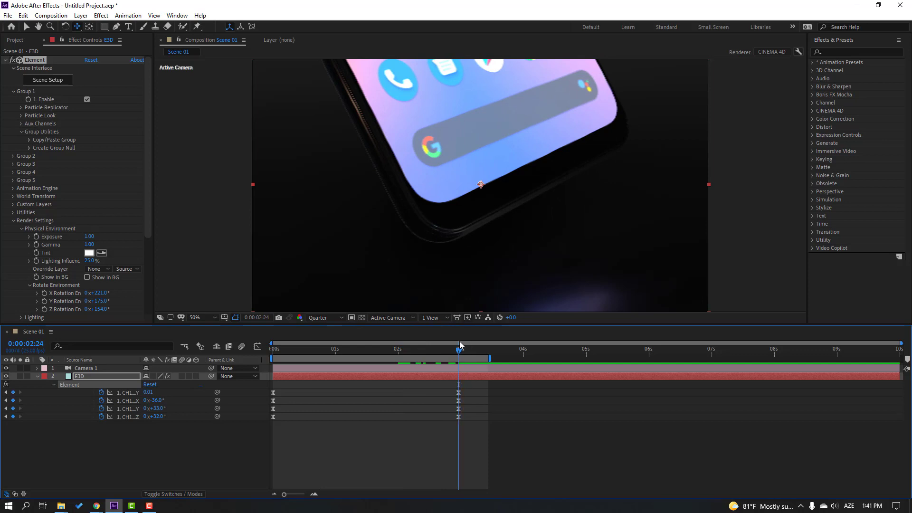
{"action": "left_click_drag", "start_coordinate": [98, 293], "coordinate": [156, 290]}
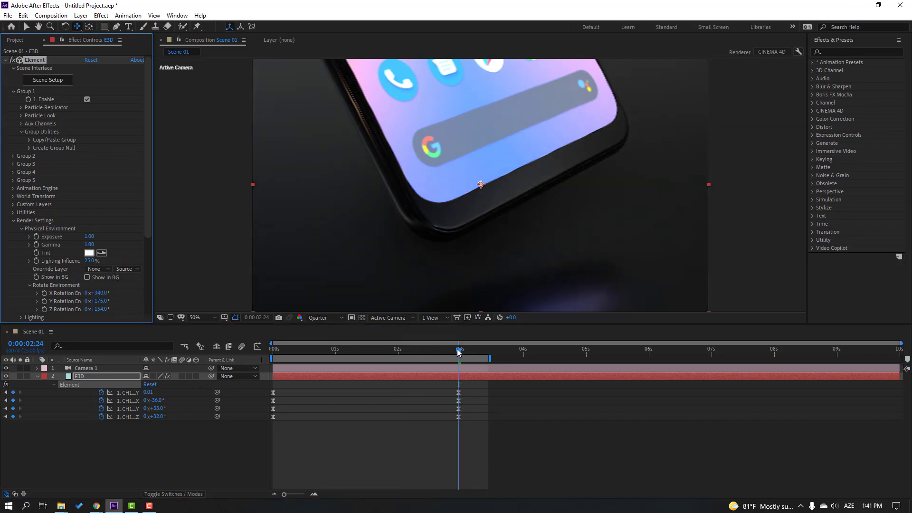
{"action": "mouse_move", "coordinate": [458, 352]}
{"action": "left_mouse_down"}
{"action": "mouse_move", "coordinate": [477, 351]}
{"action": "mouse_move", "coordinate": [285, 356]}
{"action": "mouse_move", "coordinate": [458, 354]}
{"action": "left_mouse_up"}
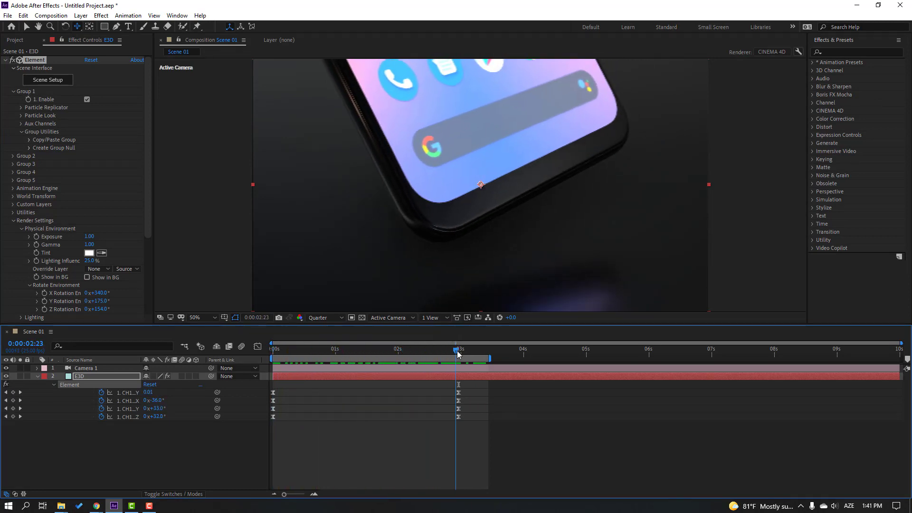
Step: Pan the camera so the phone sits higher in the frame at 0:00:02:24 and preview the animation
{"action": "left_click_drag", "start_coordinate": [436, 225], "coordinate": [435, 204]}
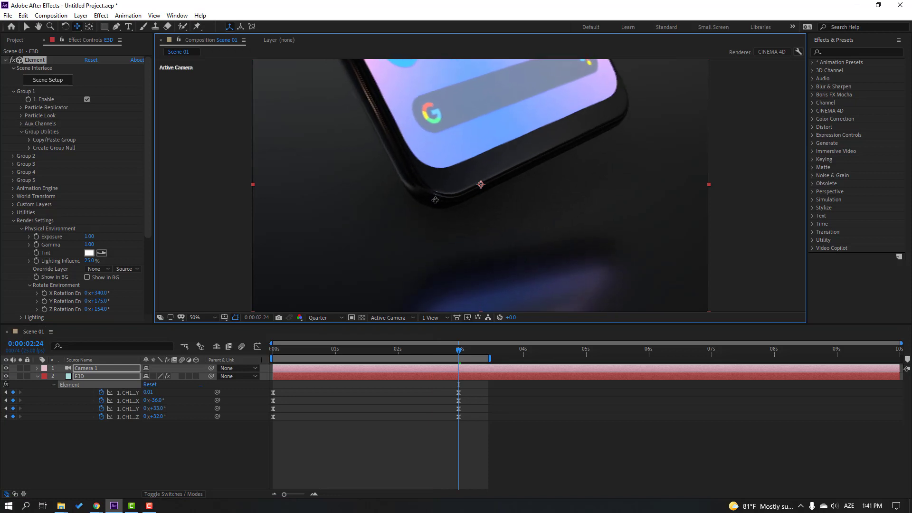
{"action": "key", "text": "space"}
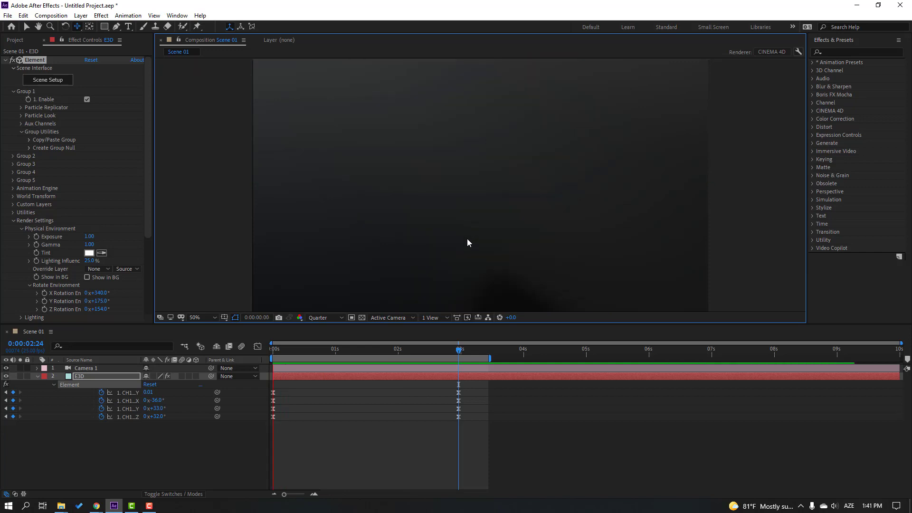
{"action": "left_click", "coordinate": [328, 351]}
Step: Set the work area to start at 0:00:00:16, preview it and return to 0:00:02:24
{"action": "mouse_move", "coordinate": [335, 355]}
{"action": "left_mouse_down"}
{"action": "mouse_move", "coordinate": [350, 353]}
{"action": "mouse_move", "coordinate": [333, 353]}
{"action": "left_mouse_up"}
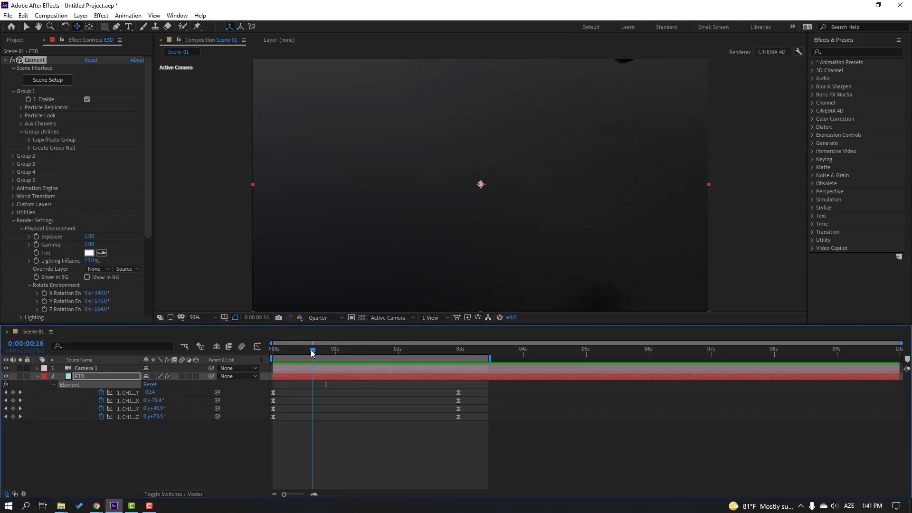
{"action": "key", "text": "b"}
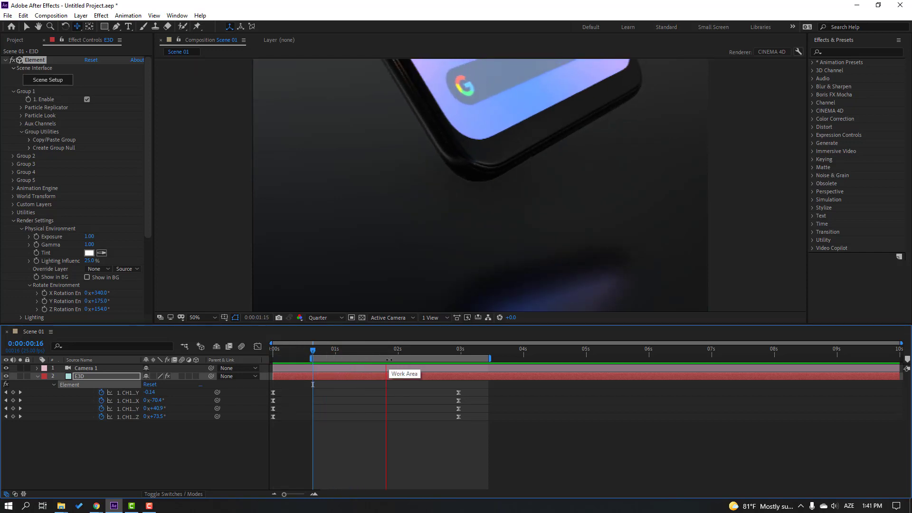
{"action": "left_click", "coordinate": [454, 352]}
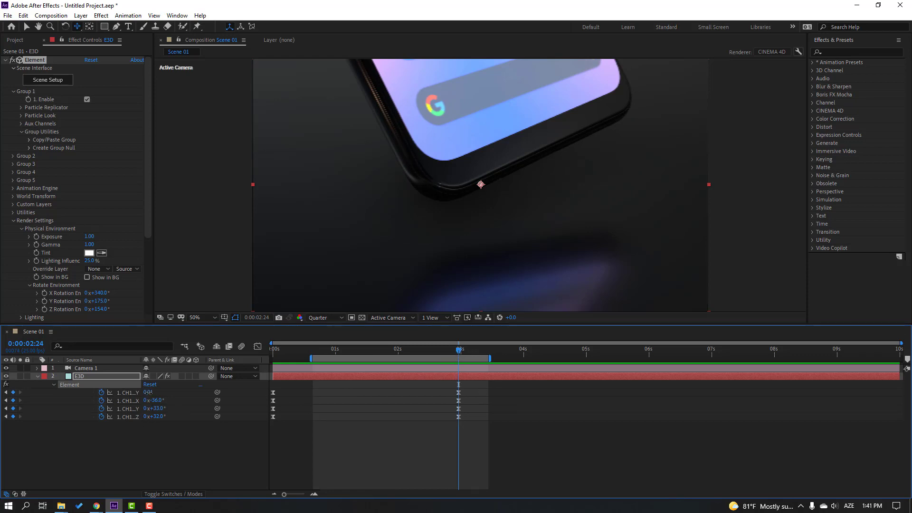
Step: Lower the phone slightly at 0:00:02:24 with its channel Y position, preview it and return to that keyframe
{"action": "left_click_drag", "start_coordinate": [148, 392], "coordinate": [151, 393]}
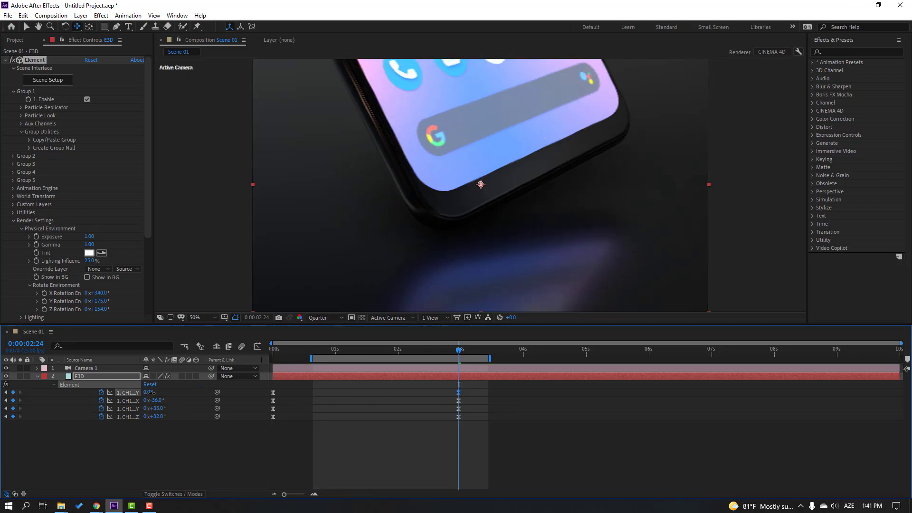
{"action": "left_click", "coordinate": [142, 446]}
{"action": "key", "text": "space"}
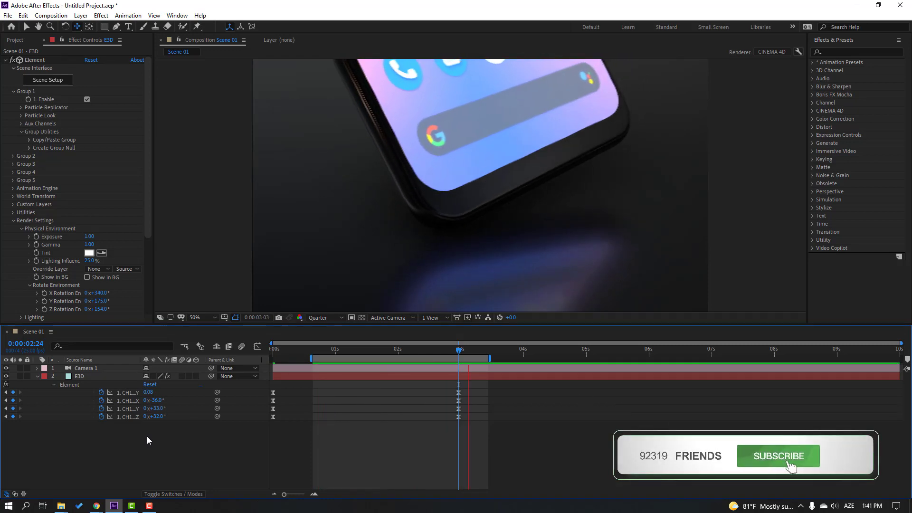
{"action": "left_click", "coordinate": [457, 350]}
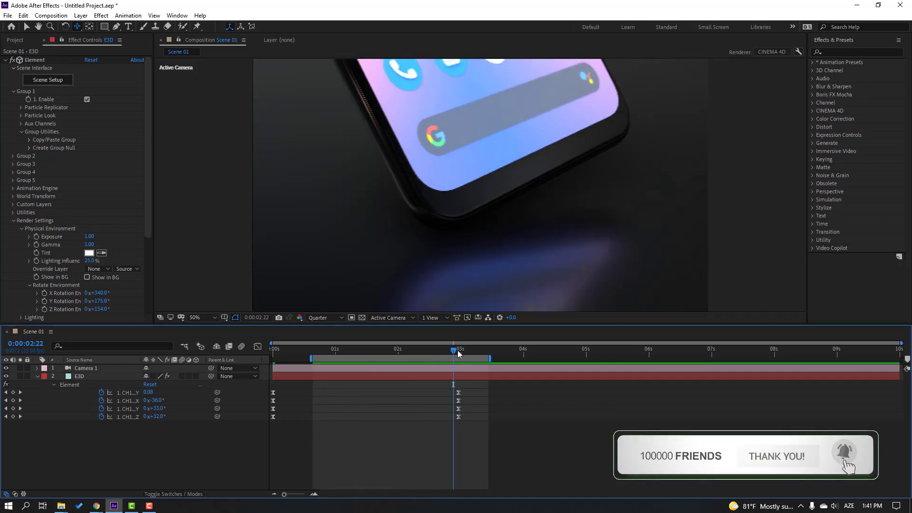
{"action": "left_click_drag", "start_coordinate": [460, 351], "coordinate": [459, 351]}
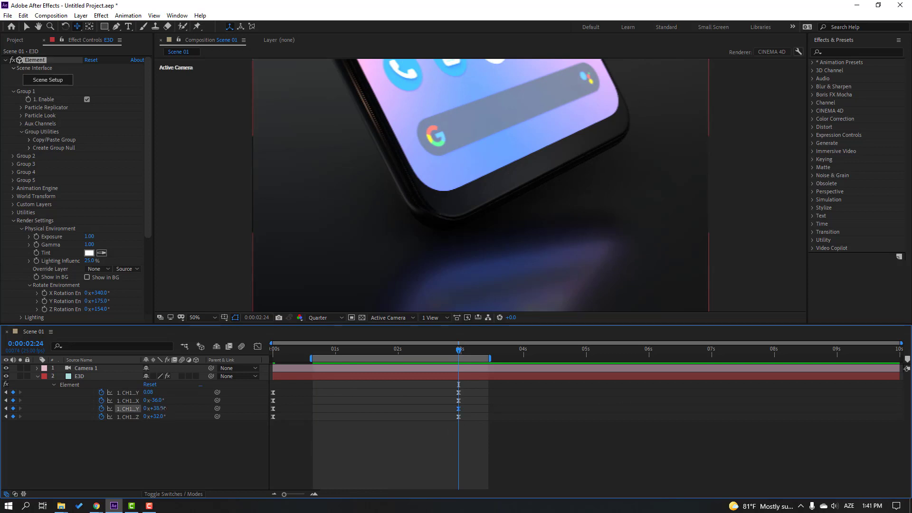
Step: At 0:00:02:24 set the phone's Y position to 0.04, X rotation to -32° and Y rotation to 19°, and preview the animation
{"action": "left_click_drag", "start_coordinate": [163, 408], "coordinate": [148, 394]}
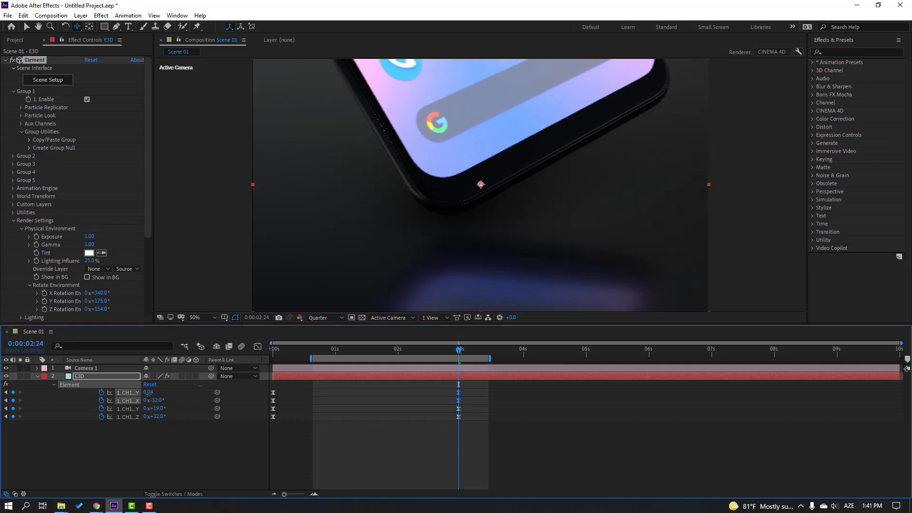
{"action": "key", "text": "space"}
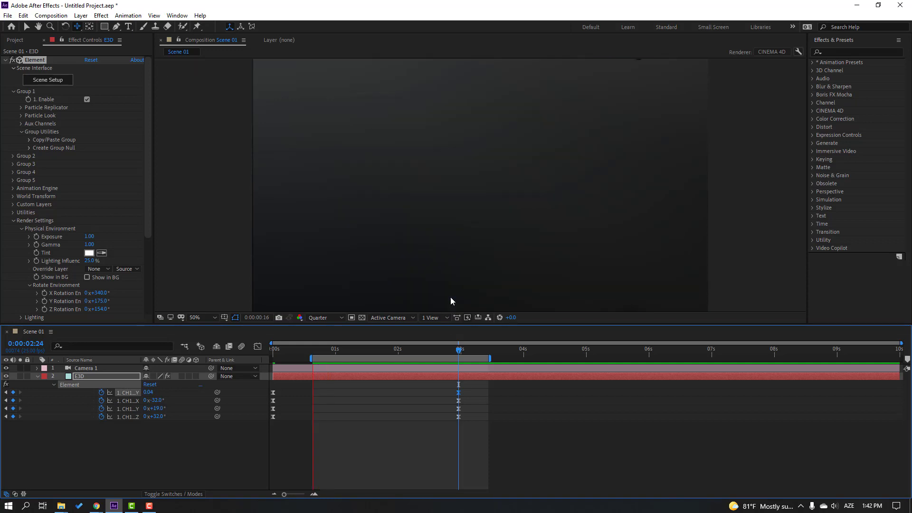
{"action": "scroll", "coordinate": [454, 288], "scroll_direction": "down", "scroll_amount": 2}
{"action": "scroll", "coordinate": [431, 297], "scroll_direction": "up", "scroll_amount": 2}
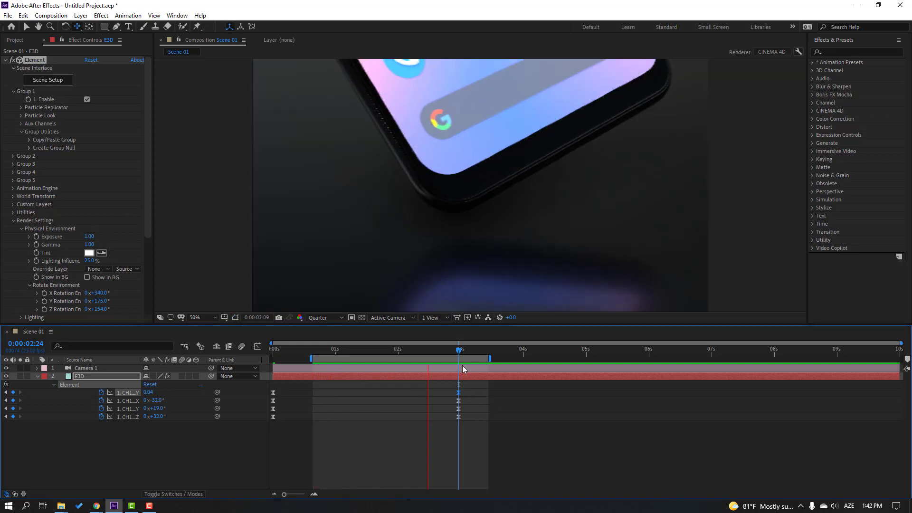
Step: Set the Z Rotation Environment to 325° at 0:00:00:16 and check the reflections around 0:00:02:14
{"action": "left_click_drag", "start_coordinate": [457, 353], "coordinate": [314, 354]}
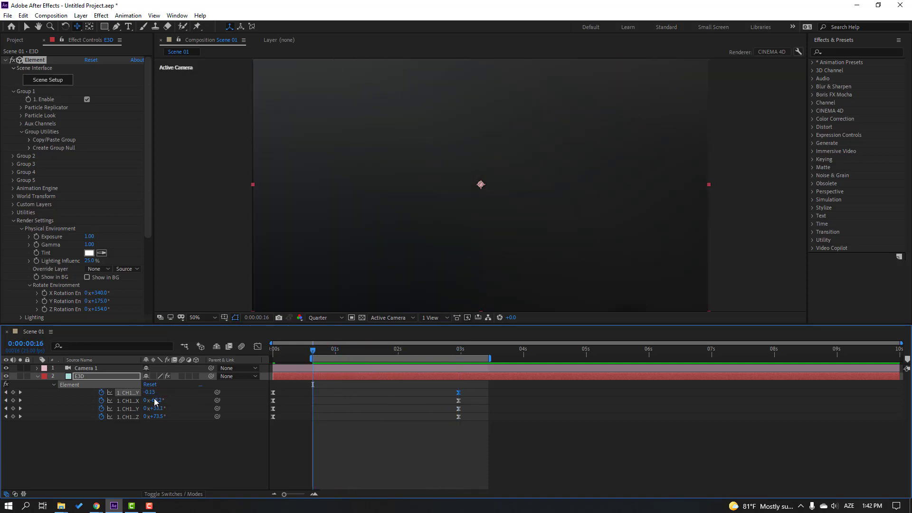
{"action": "scroll", "coordinate": [118, 300], "scroll_direction": "down", "scroll_amount": 1}
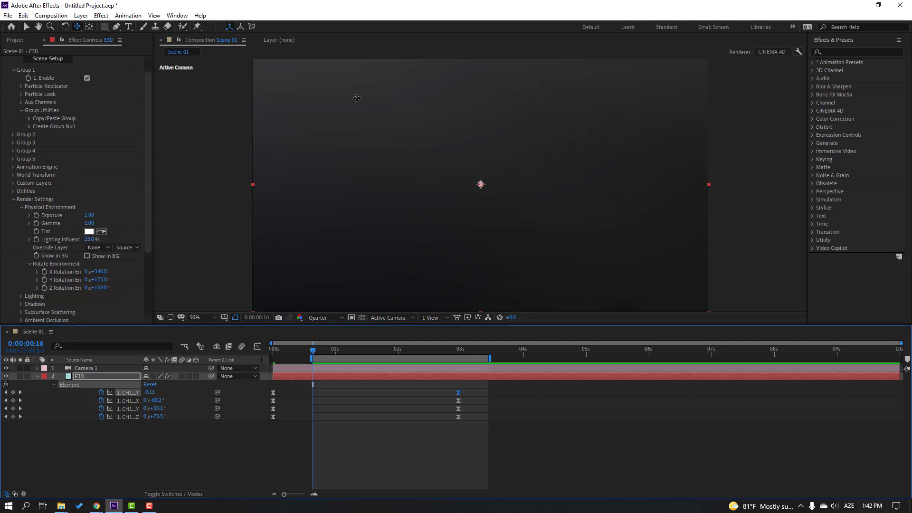
{"action": "left_click_drag", "start_coordinate": [97, 287], "coordinate": [156, 277]}
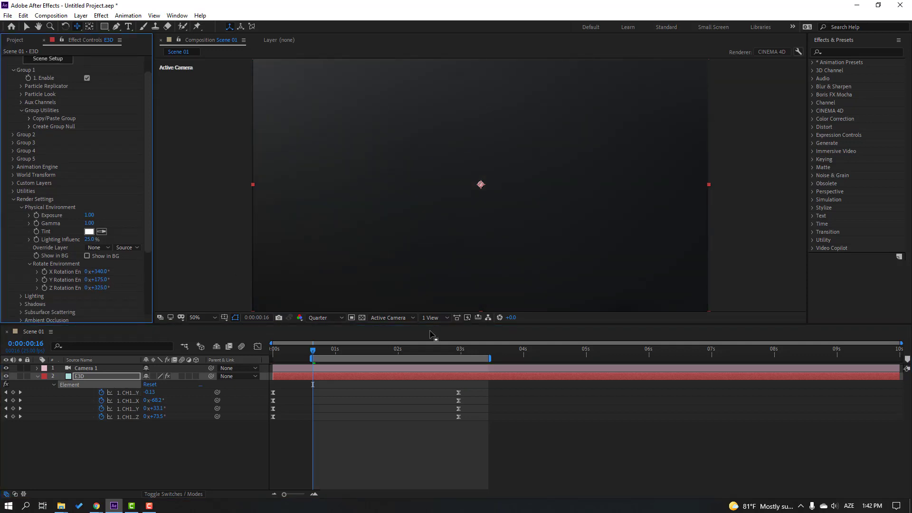
{"action": "left_click_drag", "start_coordinate": [403, 353], "coordinate": [433, 352]}
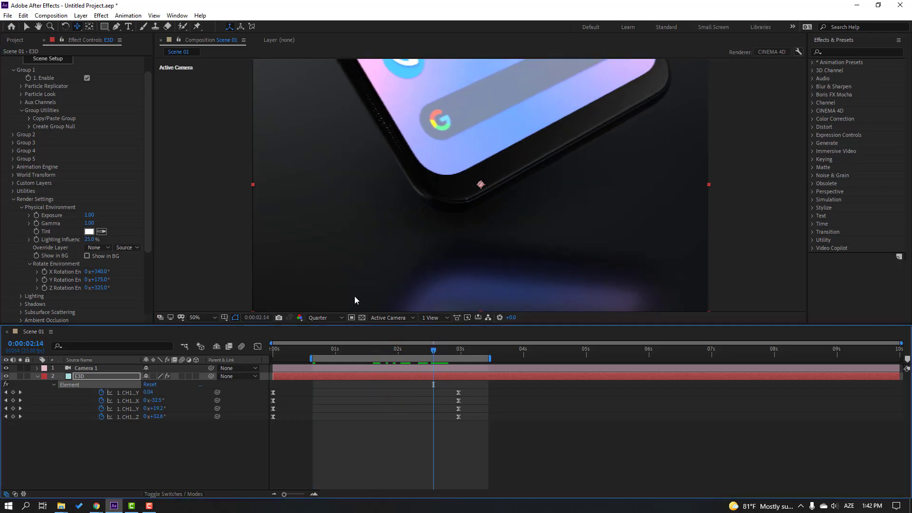
Step: Go to the phone keyframes at 0:00:02:24 with the Selection tool active and open Scene Setup for the E3D layer
{"action": "left_click", "coordinate": [25, 22]}
{"action": "left_click", "coordinate": [447, 395]}
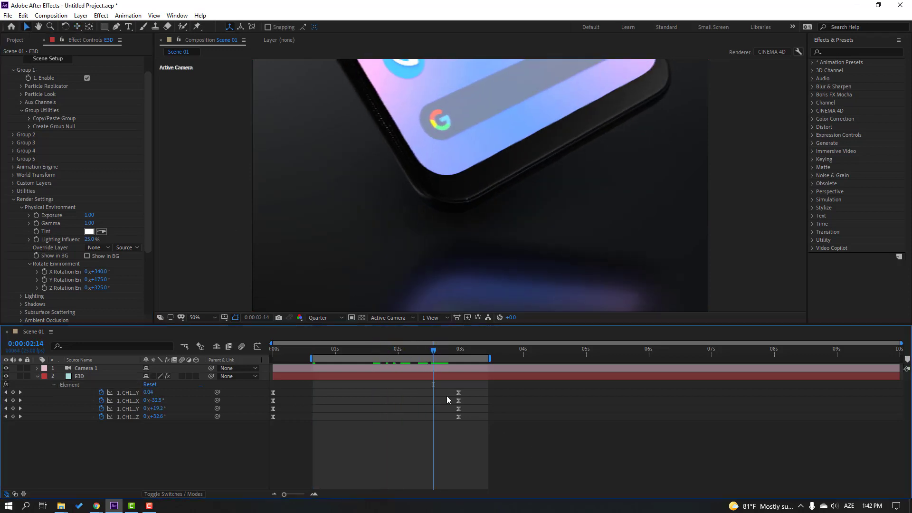
{"action": "key", "text": "k"}
{"action": "left_click", "coordinate": [78, 377]}
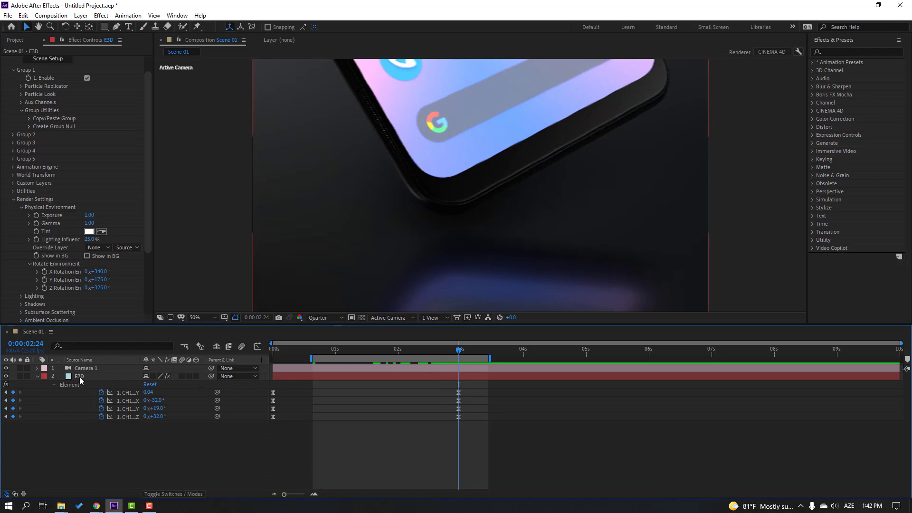
{"action": "left_click", "coordinate": [79, 377]}
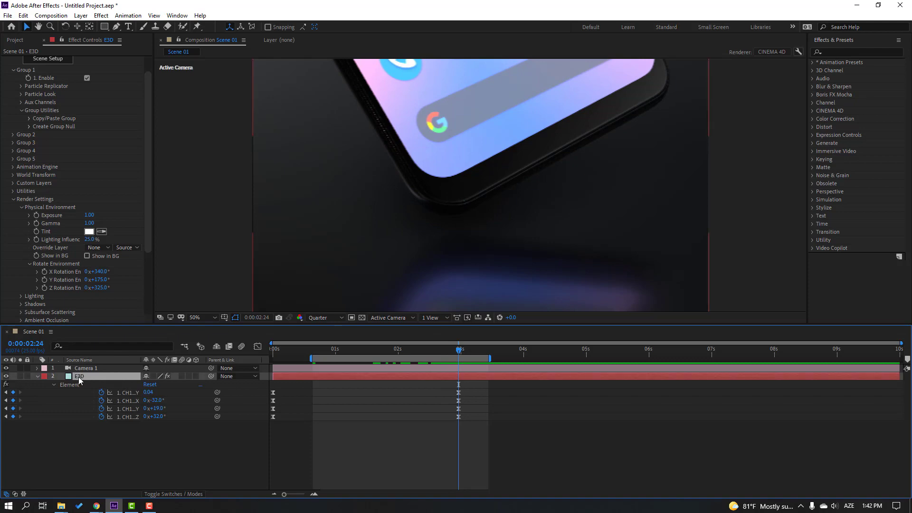
{"action": "left_click", "coordinate": [58, 60]}
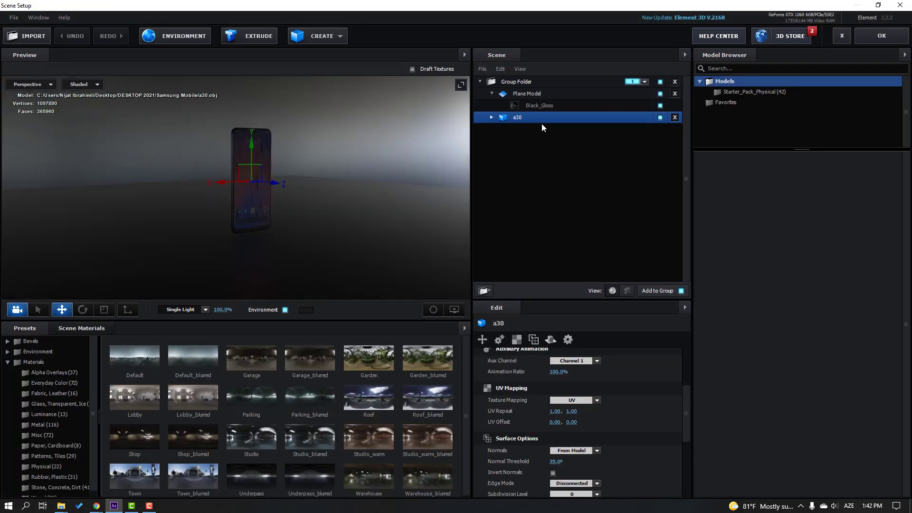
Step: Load Old_Paper_Normal from the Paper, Cardboard materials as the Normal Bump texture of the plane's Black_Gloss material
{"action": "left_click", "coordinate": [520, 91]}
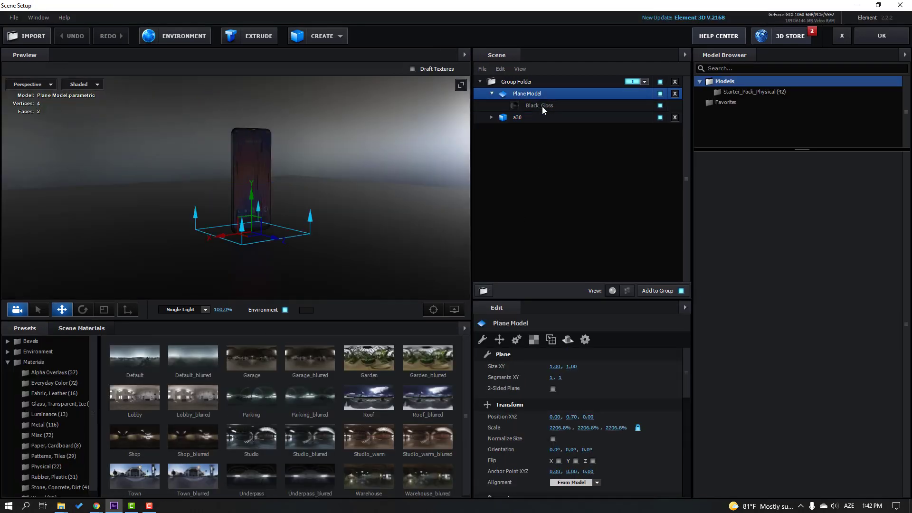
{"action": "left_click", "coordinate": [543, 107]}
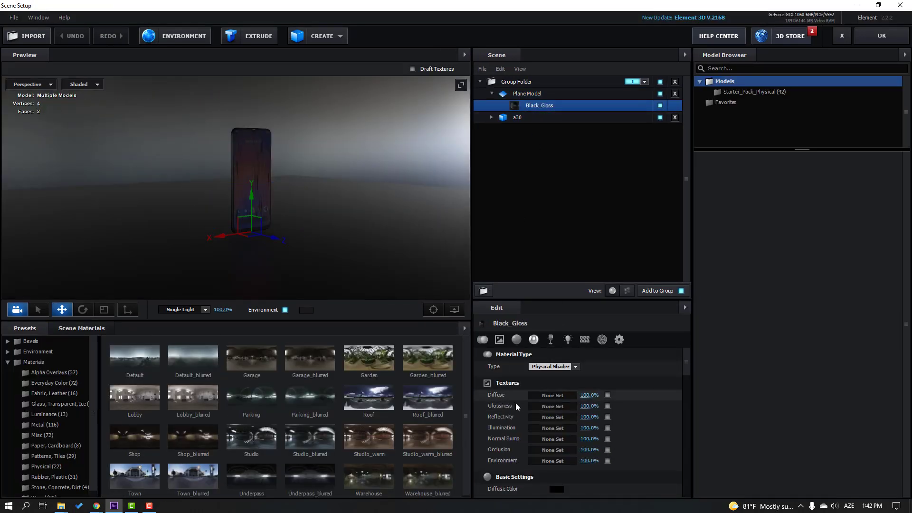
{"action": "left_click", "coordinate": [533, 441]}
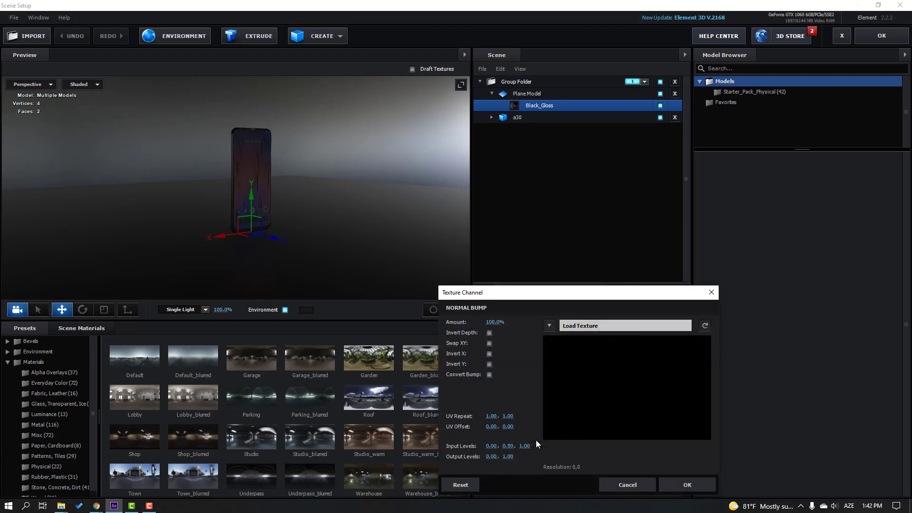
{"action": "left_click", "coordinate": [572, 326]}
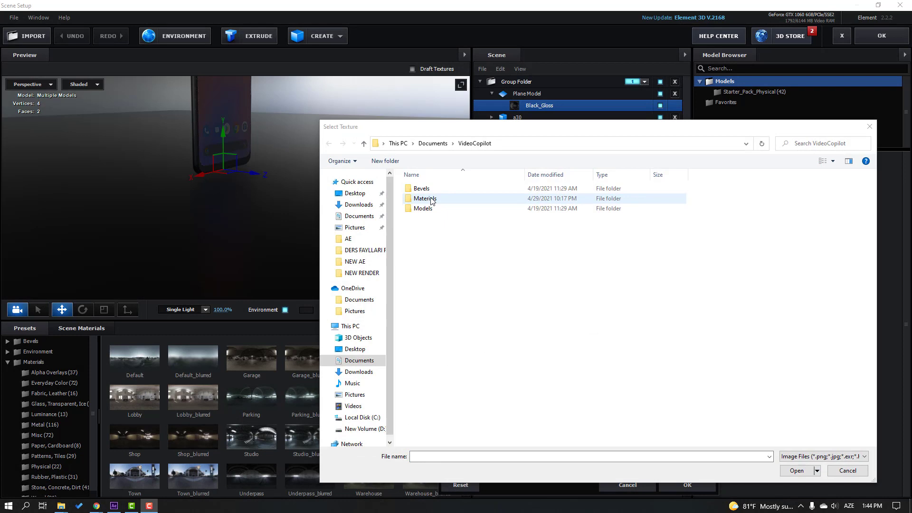
{"action": "double_click", "coordinate": [430, 200]}
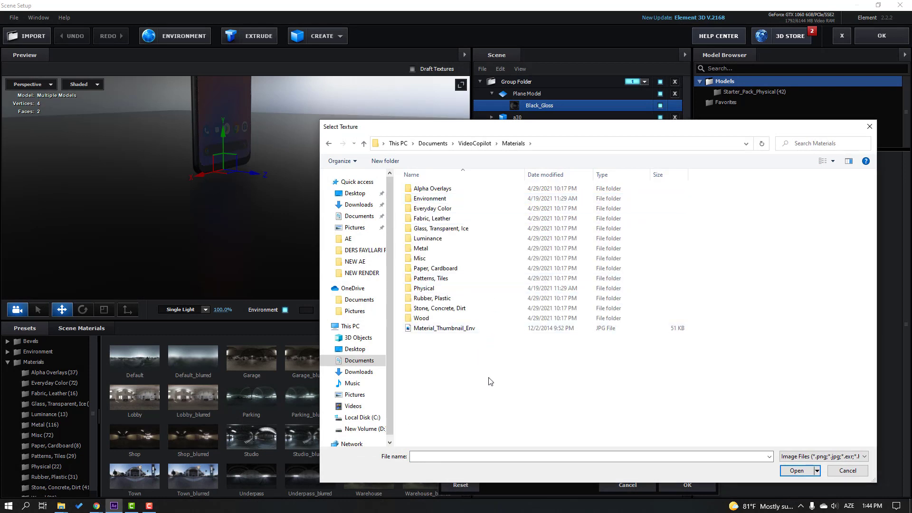
{"action": "double_click", "coordinate": [475, 268]}
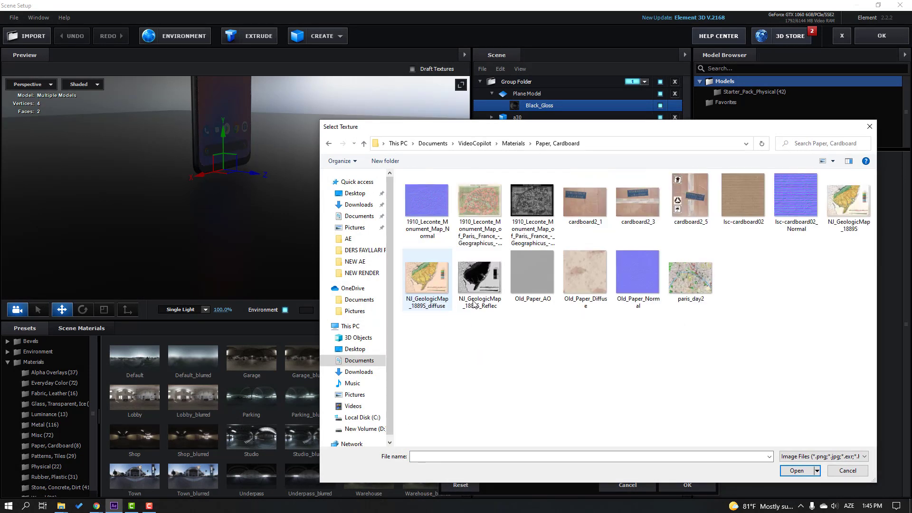
{"action": "left_click", "coordinate": [628, 273]}
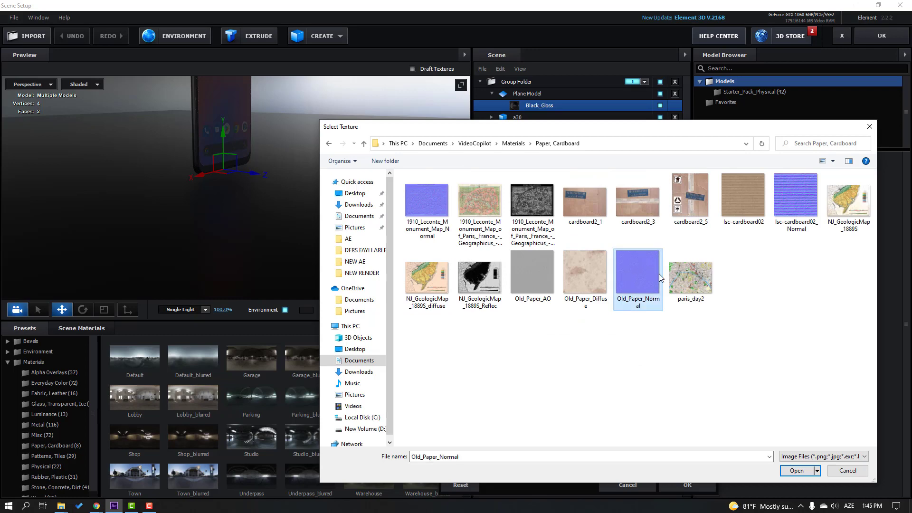
{"action": "left_click", "coordinate": [796, 470]}
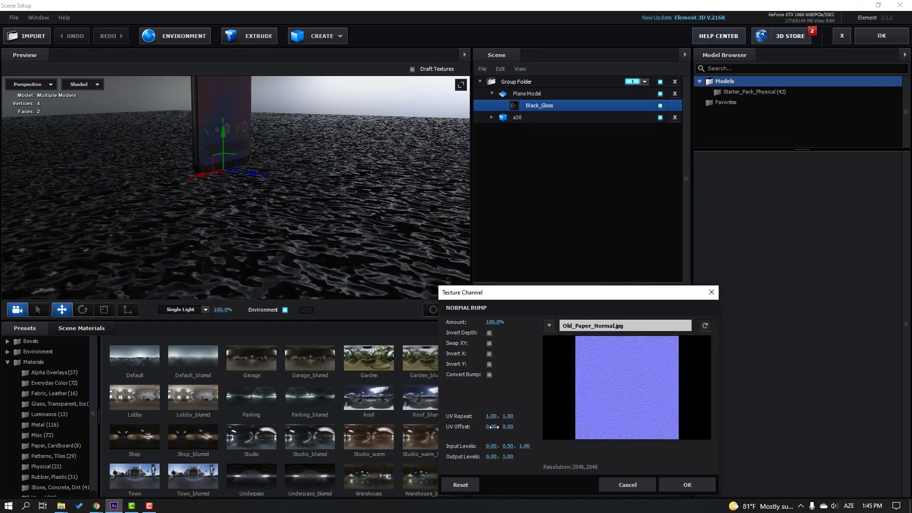
Step: Try a UV Repeat of 5.00 by 5.00 for the normal bump texture
{"action": "left_click", "coordinate": [489, 416]}
{"action": "type", "text": "5"}
{"action": "key", "text": "Return"}
{"action": "type", "text": "5"}
{"action": "key", "text": "Return"}
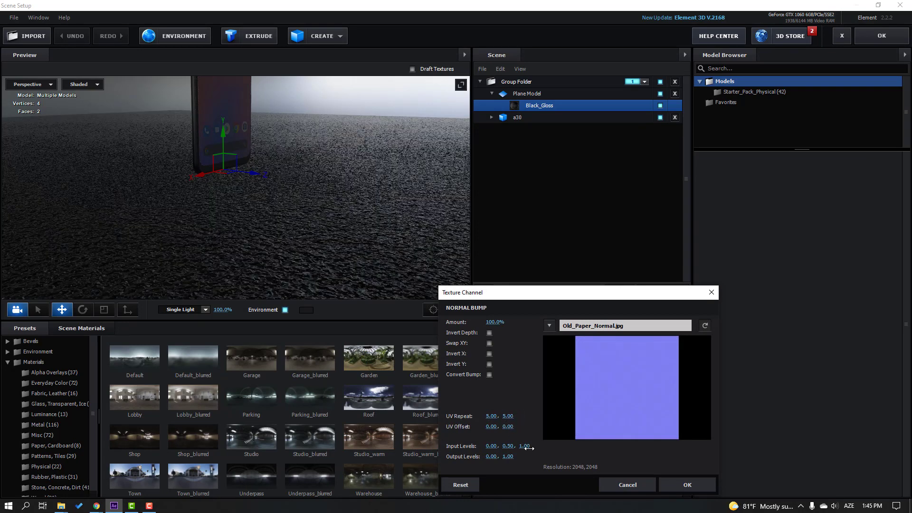
Step: Set the normal bump texture's UV Repeat to 7.00 by 7.00 and confirm the texture channel
{"action": "type", "text": "7"}
{"action": "key", "text": "Return"}
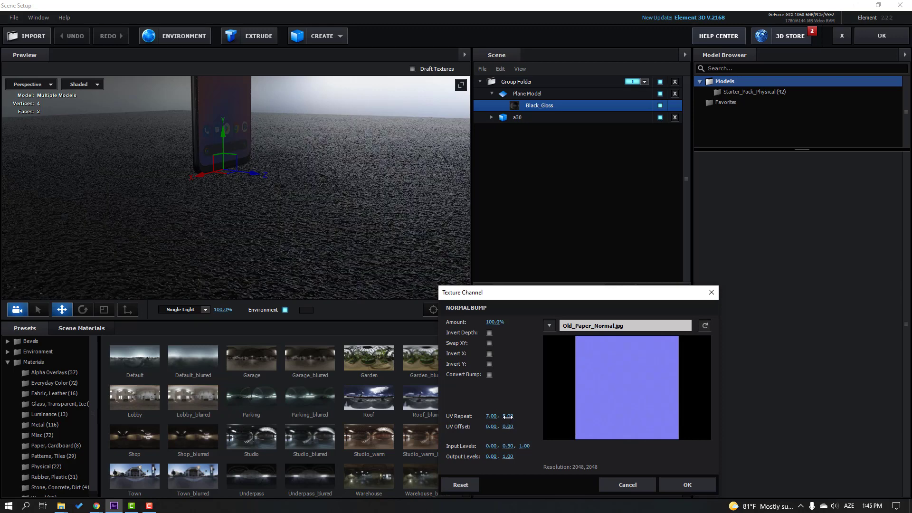
{"action": "left_click", "coordinate": [507, 417]}
{"action": "type", "text": "7"}
{"action": "key", "text": "Return"}
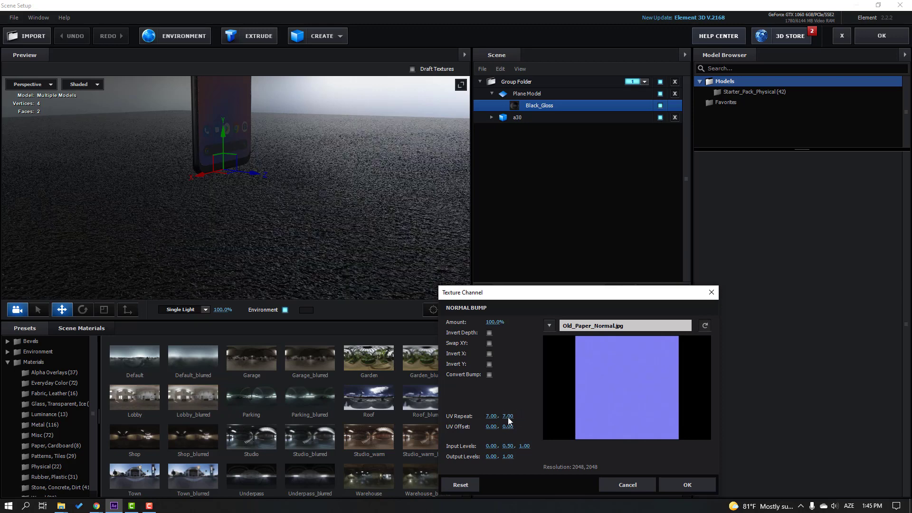
{"action": "left_click", "coordinate": [680, 489]}
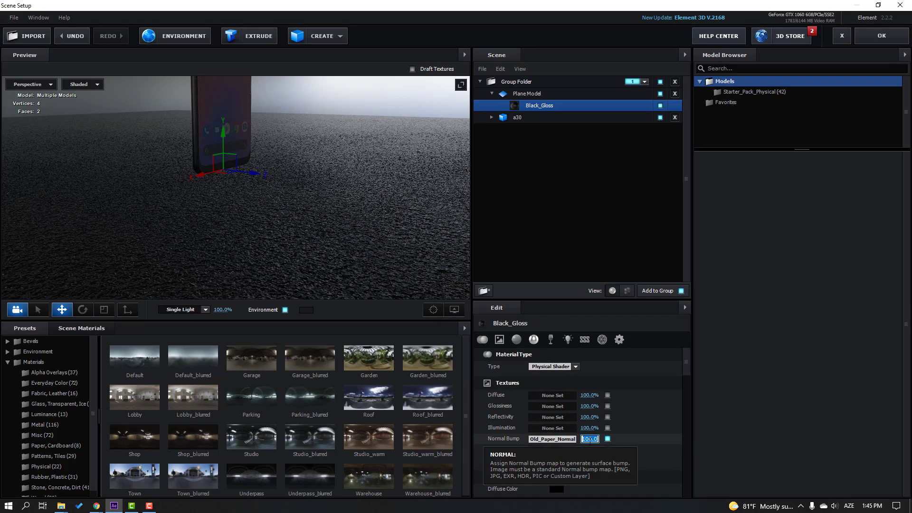
Step: Reduce the Black_Gloss Normal Bump strength to 1%, check the floor reflection and confirm the scene
{"action": "type", "text": "1"}
{"action": "key", "text": "Return"}
{"action": "left_click_drag", "start_coordinate": [236, 181], "coordinate": [273, 188]}
{"action": "left_click", "coordinate": [881, 35]}
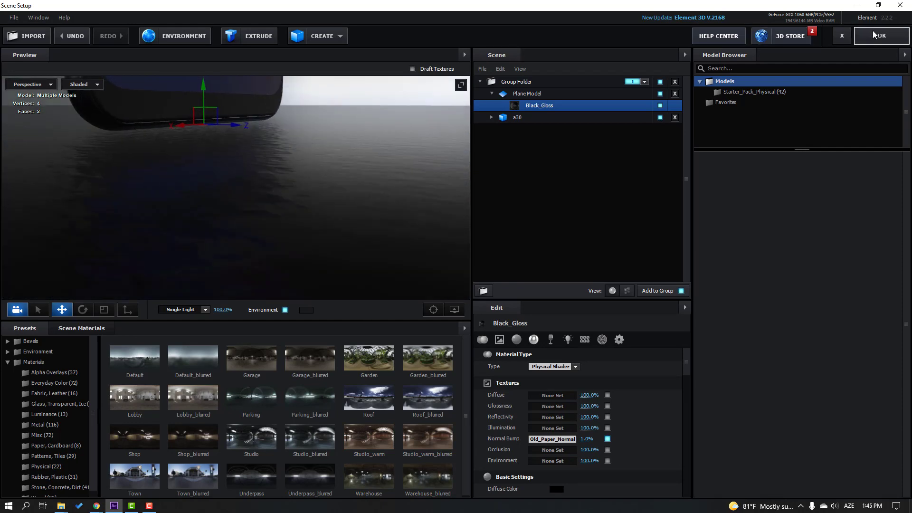
Step: Examine the floor texture up close, fit the composition in the view, preview the animation and go to 0:00:00:13
{"action": "scroll", "coordinate": [479, 190], "scroll_direction": "up", "scroll_amount": 4}
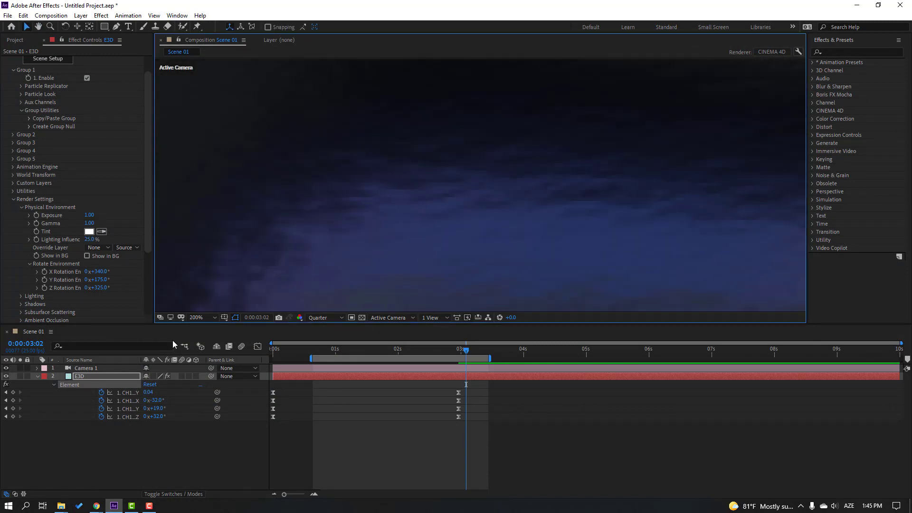
{"action": "left_click", "coordinate": [199, 318]}
{"action": "left_click", "coordinate": [204, 347]}
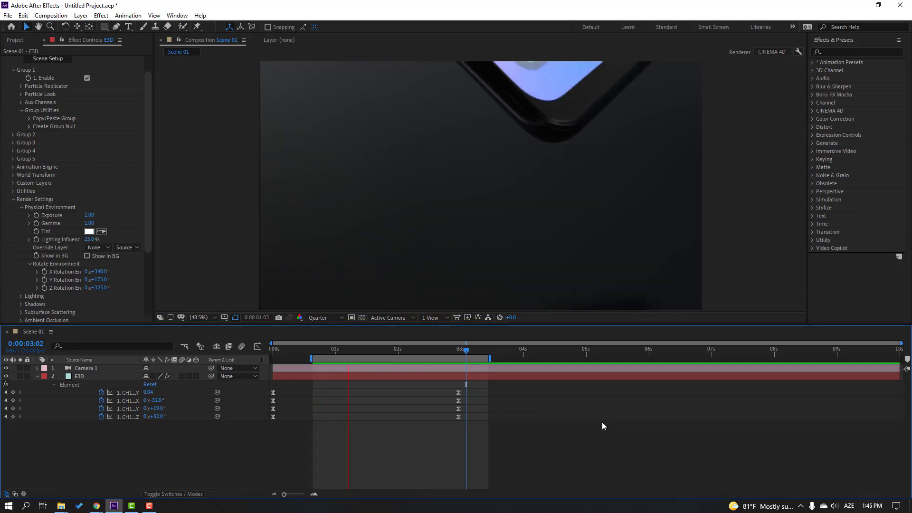
{"action": "left_click_drag", "start_coordinate": [333, 350], "coordinate": [306, 350]}
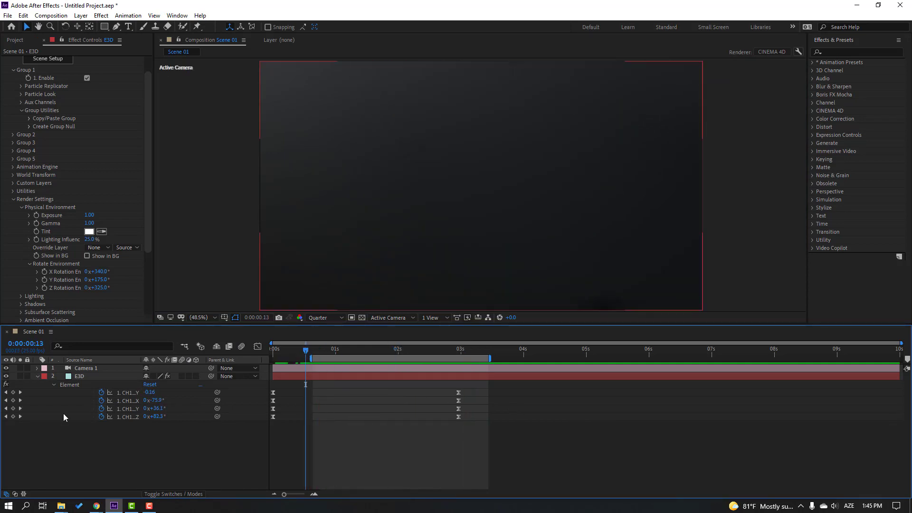
Step: Create an orbit null for Camera 1
{"action": "left_click", "coordinate": [84, 368]}
{"action": "right_click", "coordinate": [83, 368]}
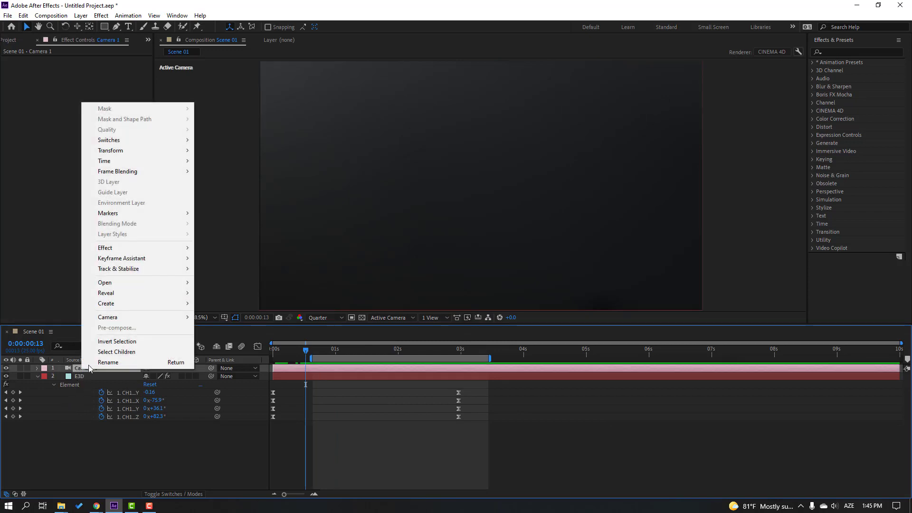
{"action": "mouse_move", "coordinate": [163, 324]}
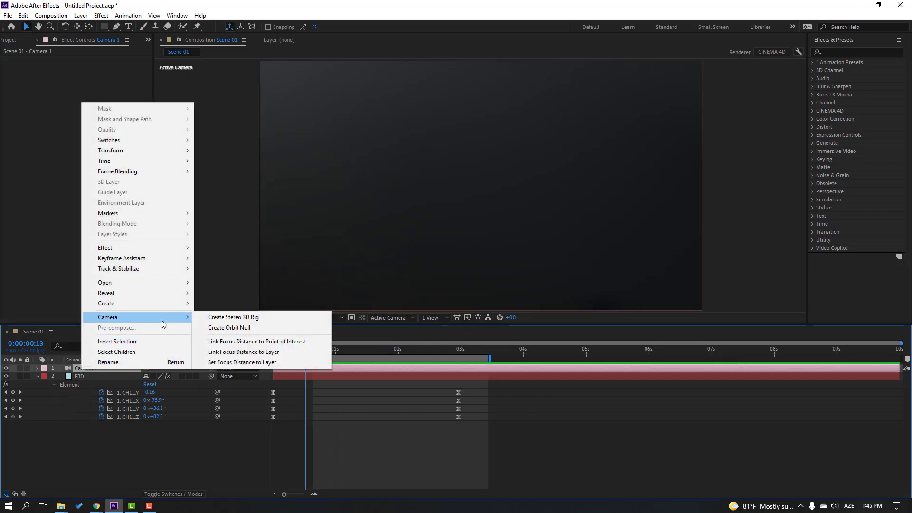
{"action": "left_click", "coordinate": [242, 327]}
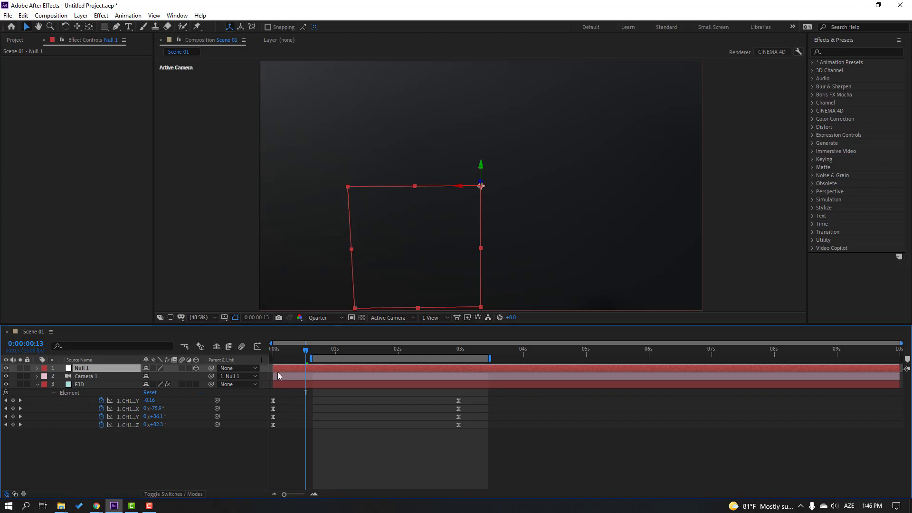
Step: Show the orbit null's Position and start keyframing it near the beginning of the animation
{"action": "left_click", "coordinate": [311, 352]}
{"action": "key", "text": "p"}
{"action": "left_click", "coordinate": [62, 376]}
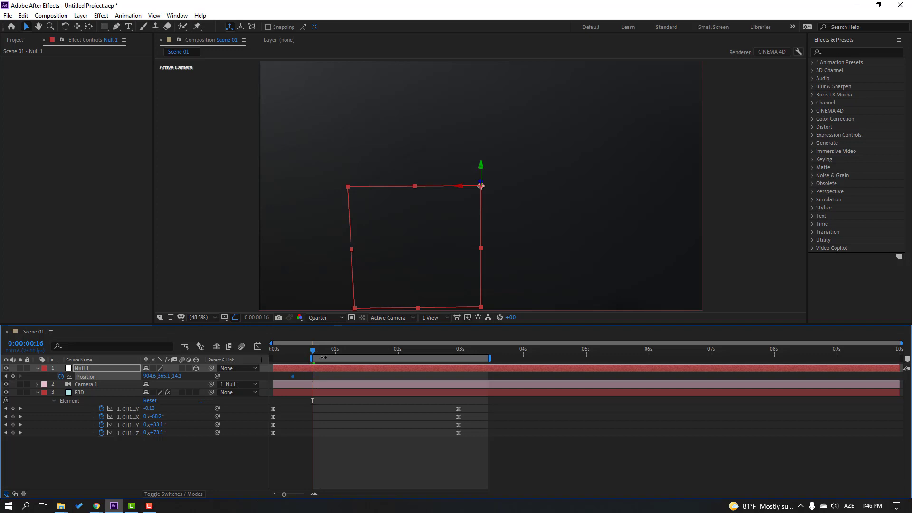
Step: Keyframe the null's Position at 0:00:03:09 as about 904.6, 392.1, -41.9 and preview the camera move
{"action": "left_click_drag", "start_coordinate": [323, 352], "coordinate": [486, 354]}
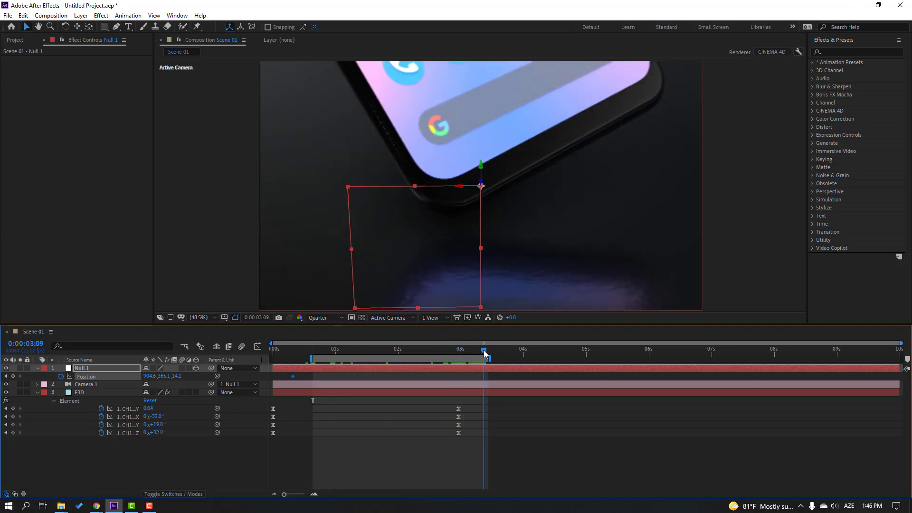
{"action": "mouse_move", "coordinate": [174, 380]}
{"action": "left_mouse_down"}
{"action": "mouse_move", "coordinate": [163, 381]}
{"action": "mouse_move", "coordinate": [174, 381]}
{"action": "left_mouse_up"}
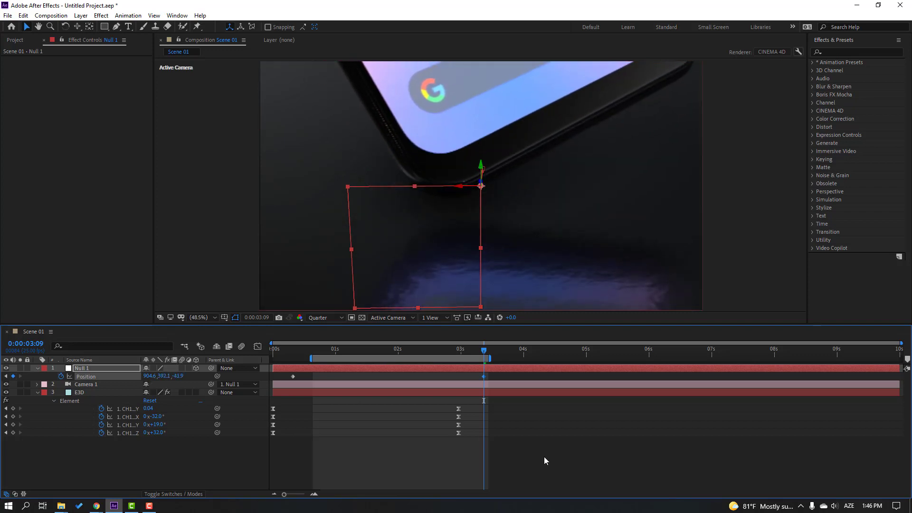
{"action": "key", "text": "space"}
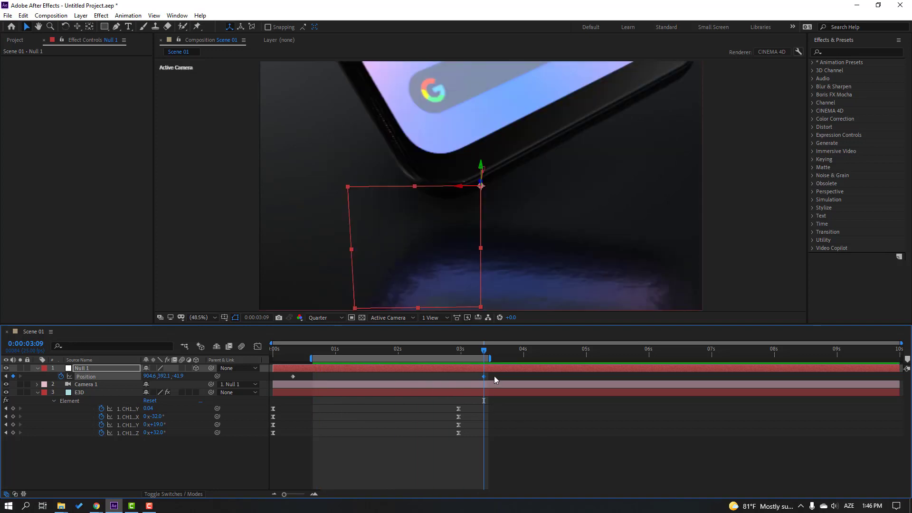
Step: Apply Easy Ease to both Position keyframes of the null
{"action": "right_click", "coordinate": [293, 376]}
{"action": "mouse_move", "coordinate": [314, 370]}
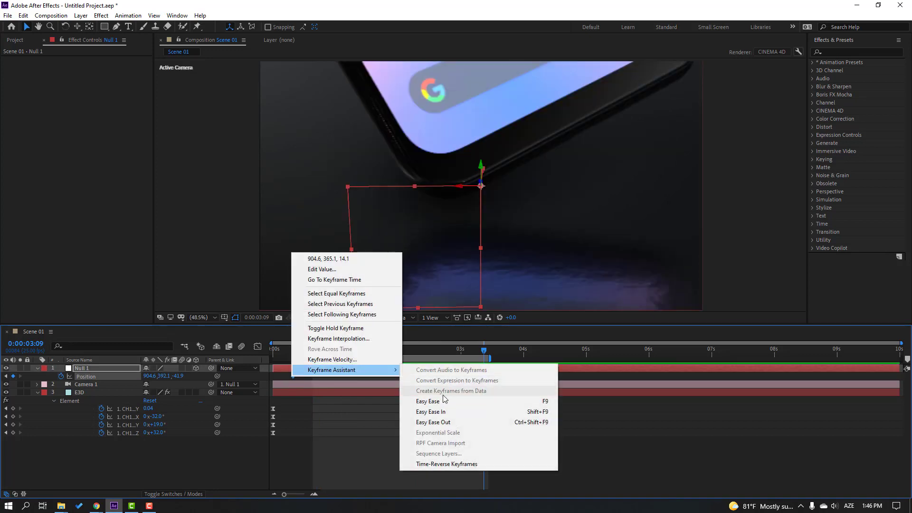
{"action": "left_click", "coordinate": [457, 401]}
Step: Reshape the null's Position speed graph for a fast start, with about 11% outgoing influence on the first keyframe, and preview it
{"action": "left_click", "coordinate": [258, 346]}
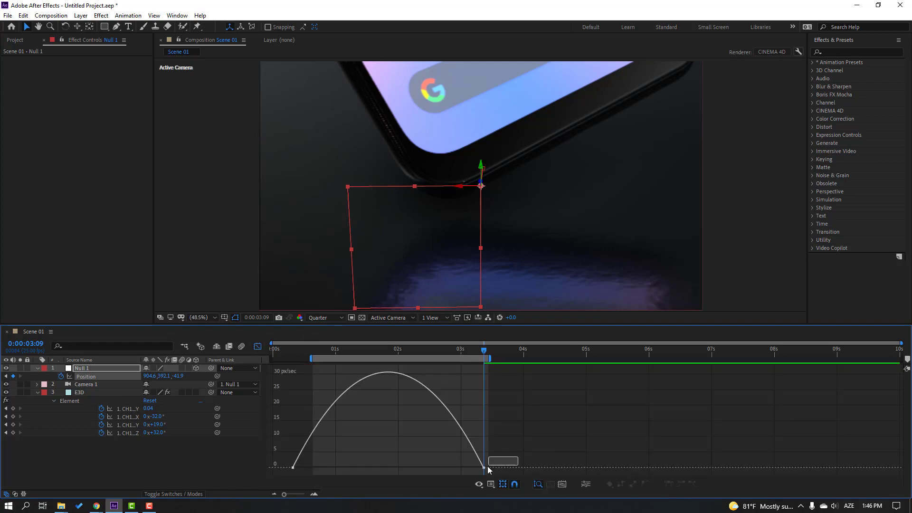
{"action": "left_click", "coordinate": [484, 468]}
{"action": "left_click_drag", "start_coordinate": [452, 468], "coordinate": [432, 468]}
{"action": "left_click_drag", "start_coordinate": [326, 468], "coordinate": [303, 468]}
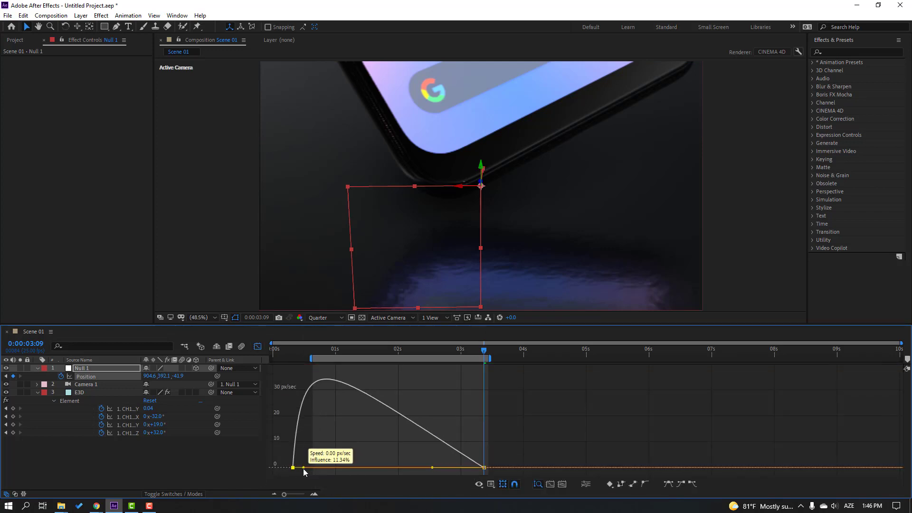
{"action": "key", "text": "space"}
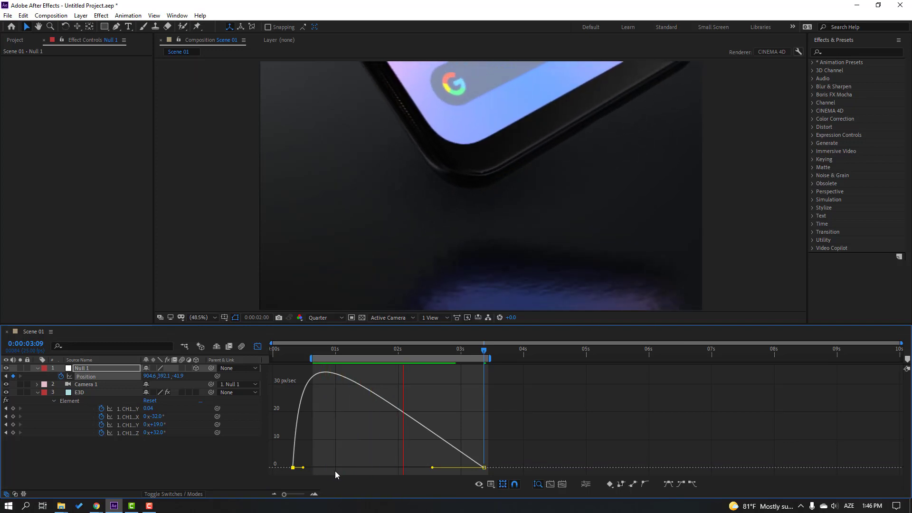